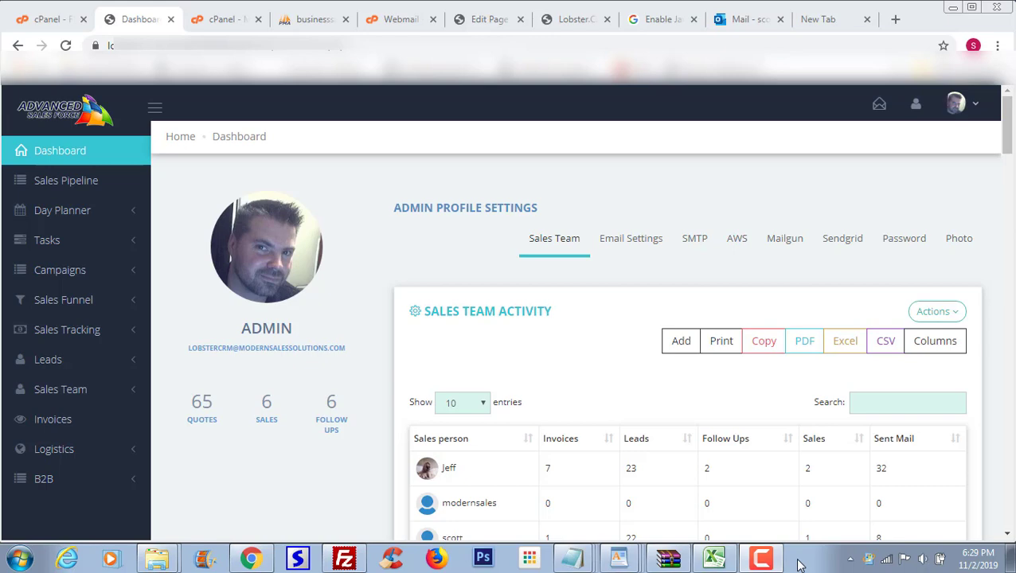
Open the Wholesale Price Quote Request form and fill in company Lobster Inc plus the contact's name, phone, email and address details
left_click(574, 19)
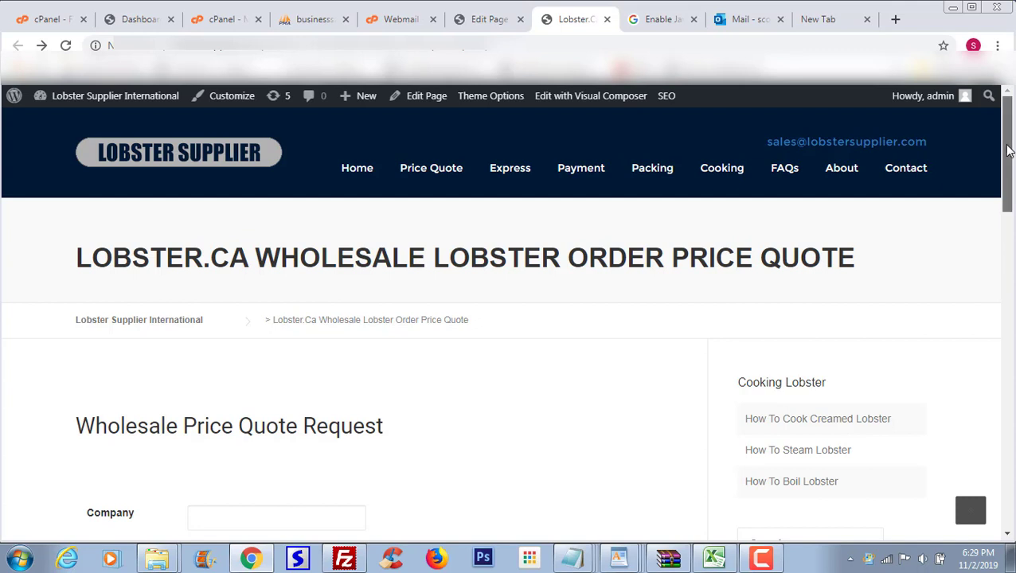
left_click_drag(1008, 151, 1005, 207)
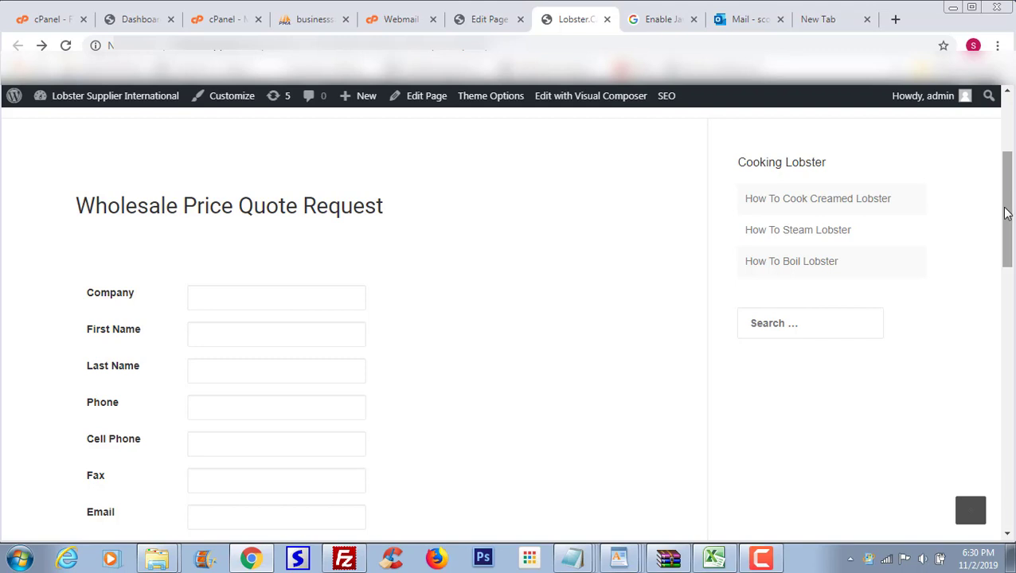
left_click_drag(1005, 213, 1009, 235)
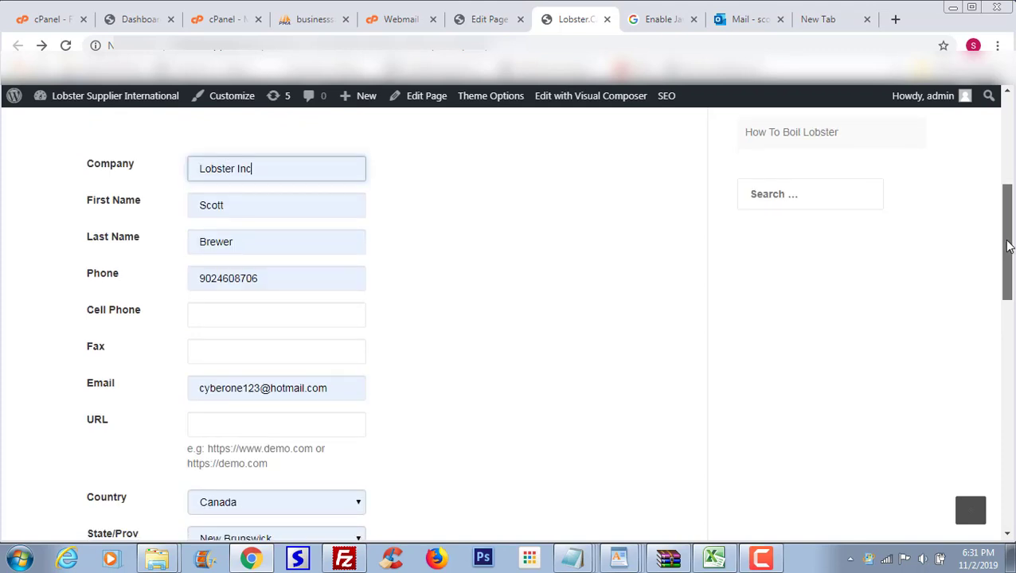
left_click_drag(1008, 246, 1009, 334)
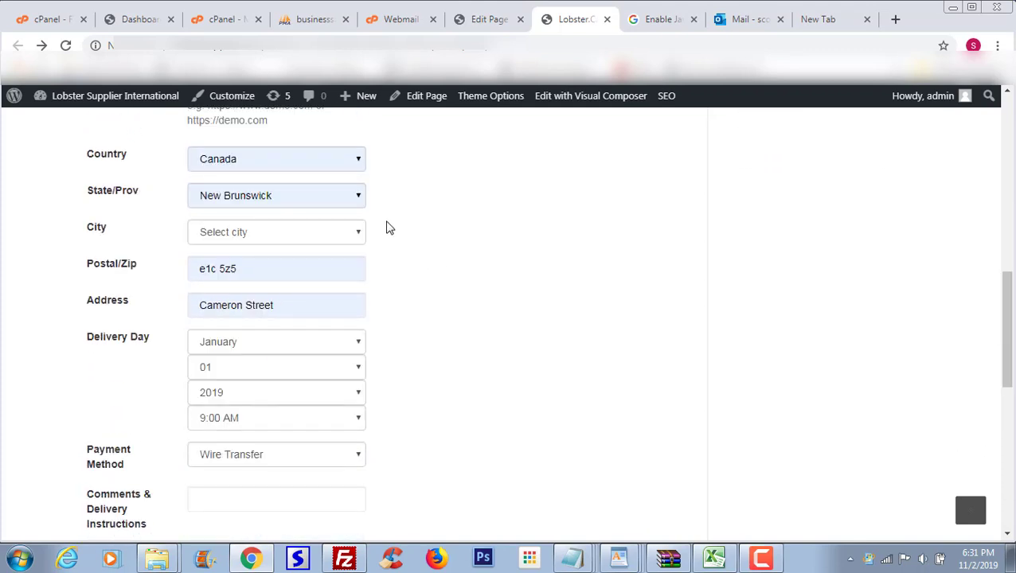
Set the city to Moncton and keep Canada as the country on the quote request
left_click(359, 233)
left_click(236, 439)
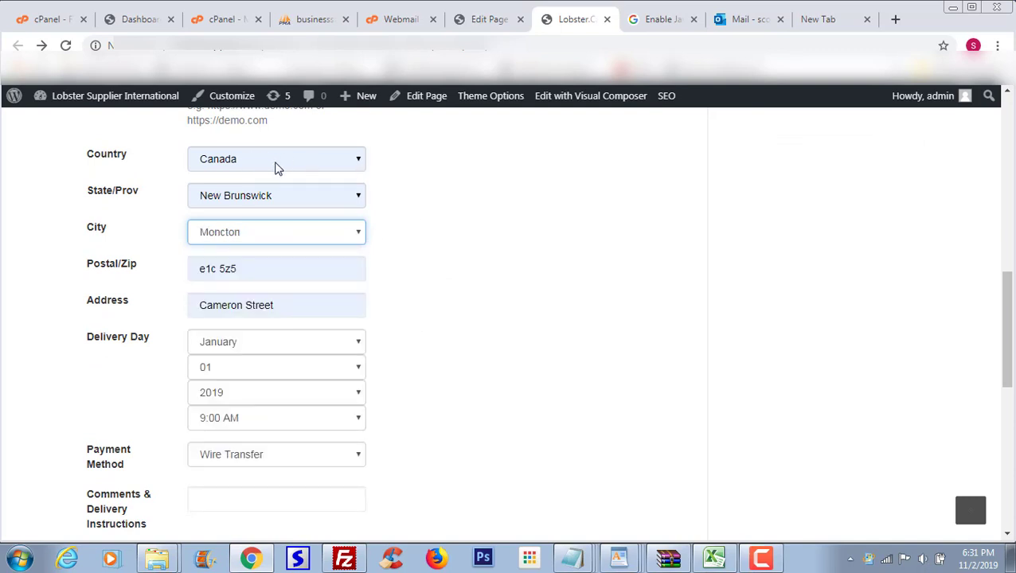
left_click(361, 162)
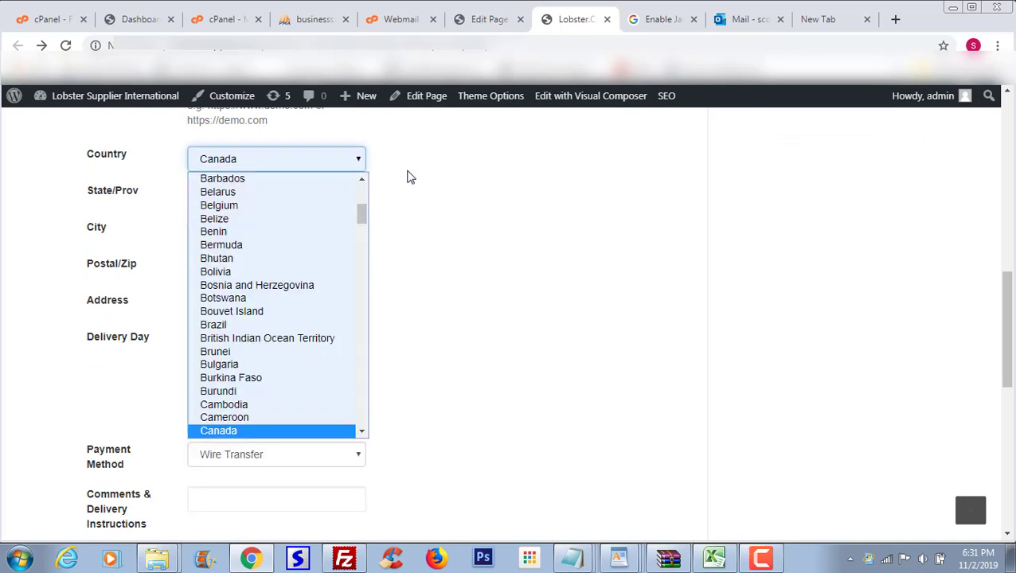
left_click(243, 163)
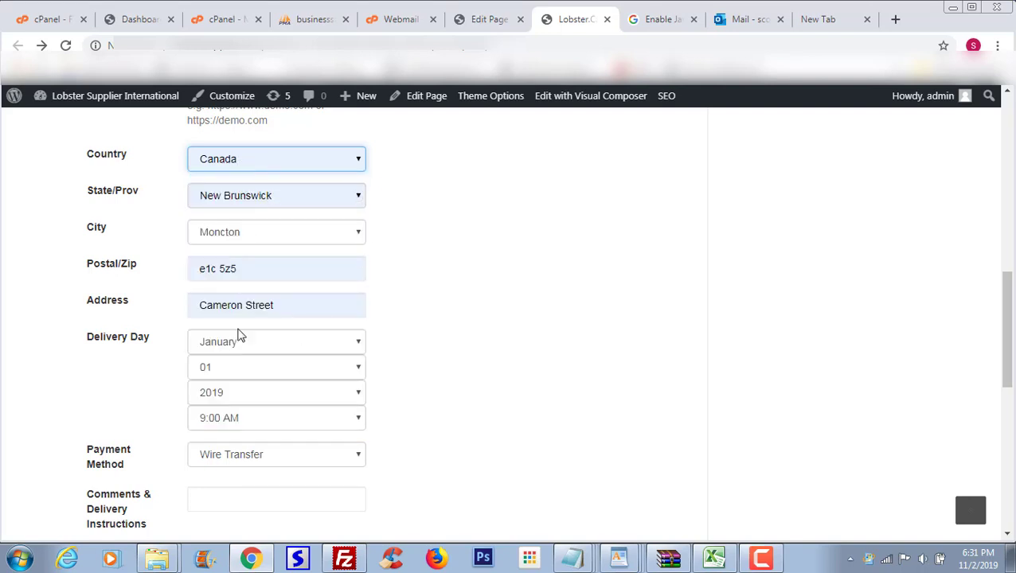
Set the delivery day to November 15 at 12:00 PM
left_click(361, 342)
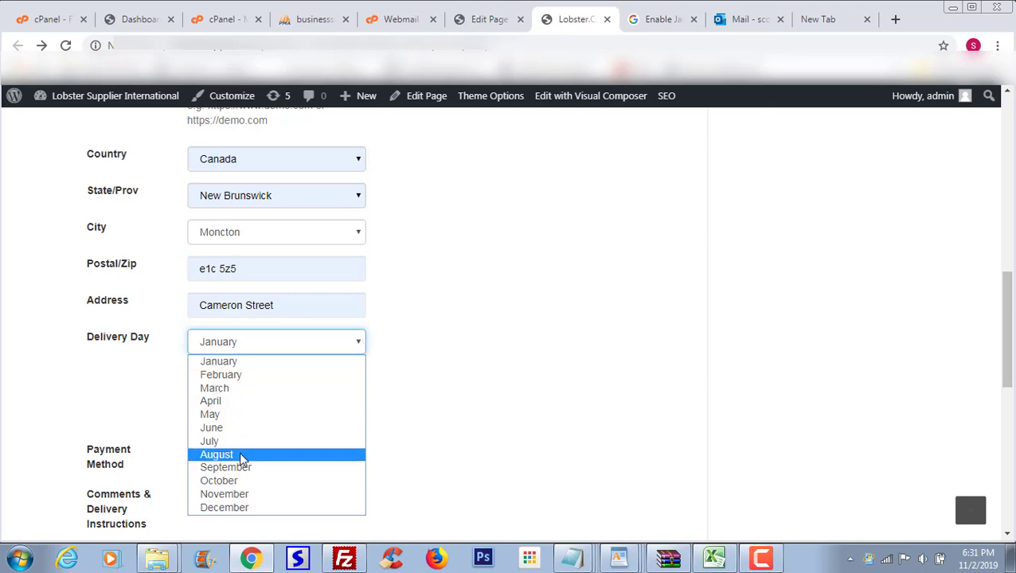
left_click(250, 495)
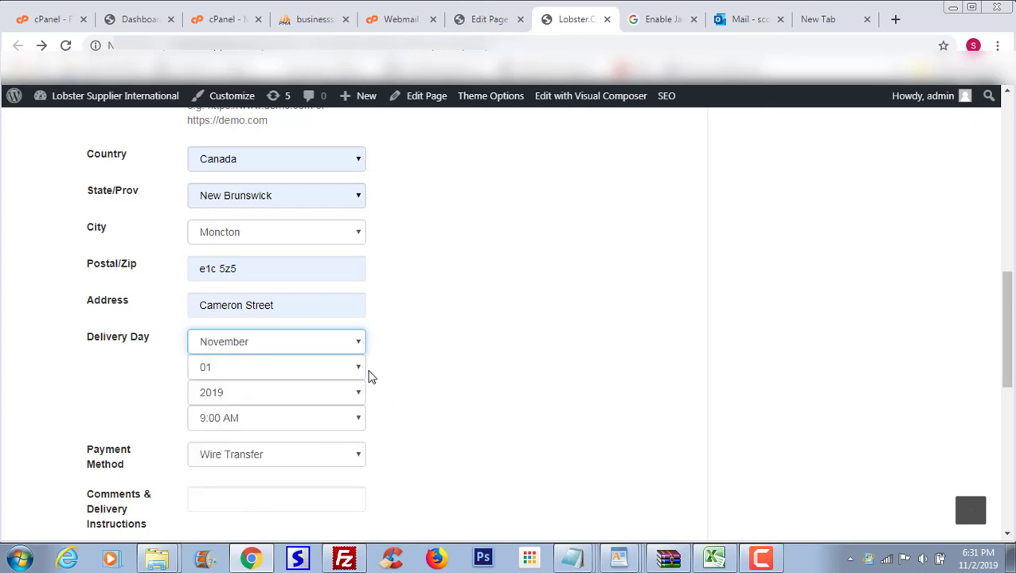
left_click(358, 367)
left_click(272, 282)
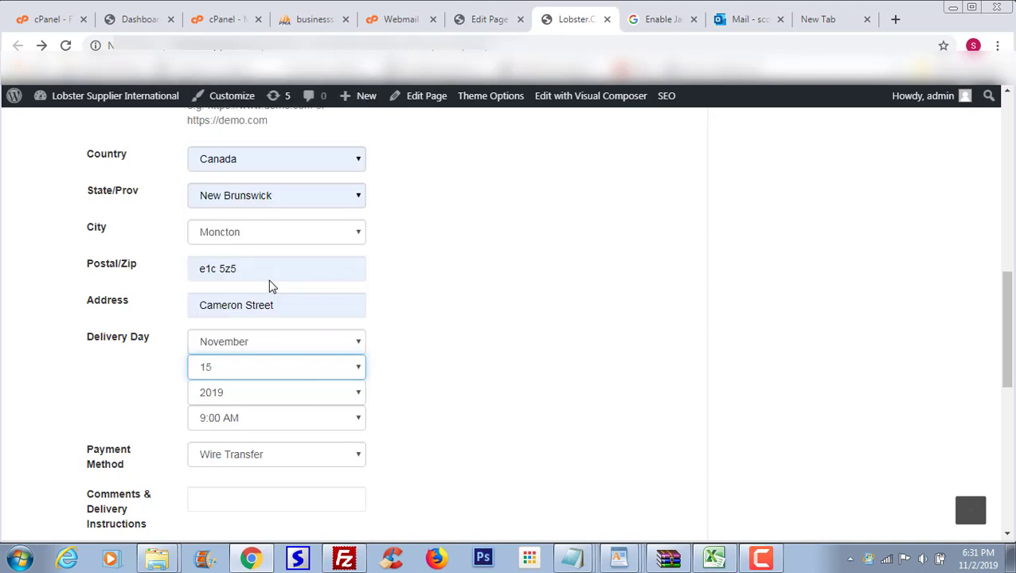
left_click(357, 420)
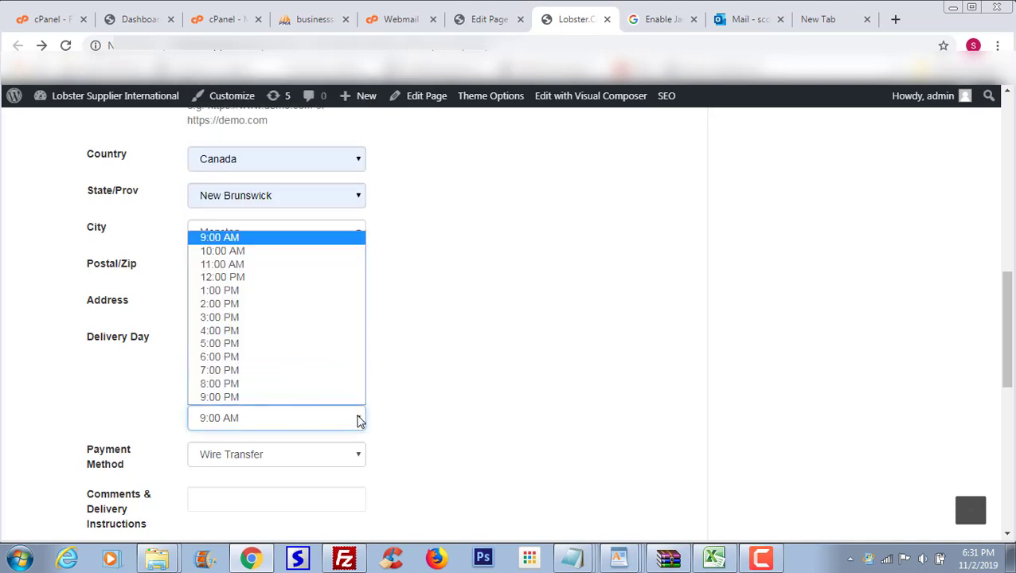
left_click(251, 279)
Choose Interac E-transfer as the payment method and enter the delivery instructions "Please deliver to the front door"
scroll(478, 311, "down", 2)
left_click(311, 298)
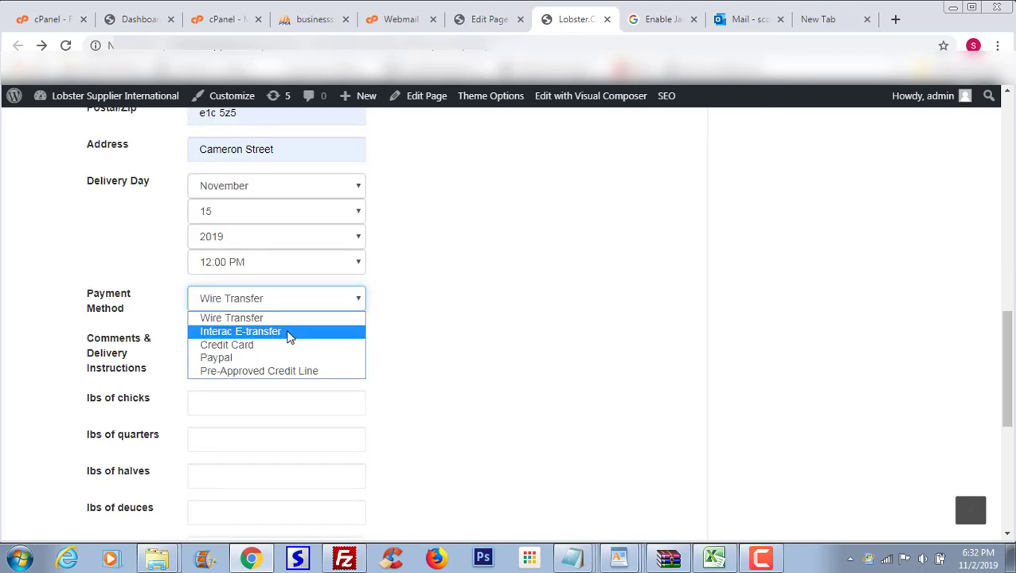
left_click(289, 335)
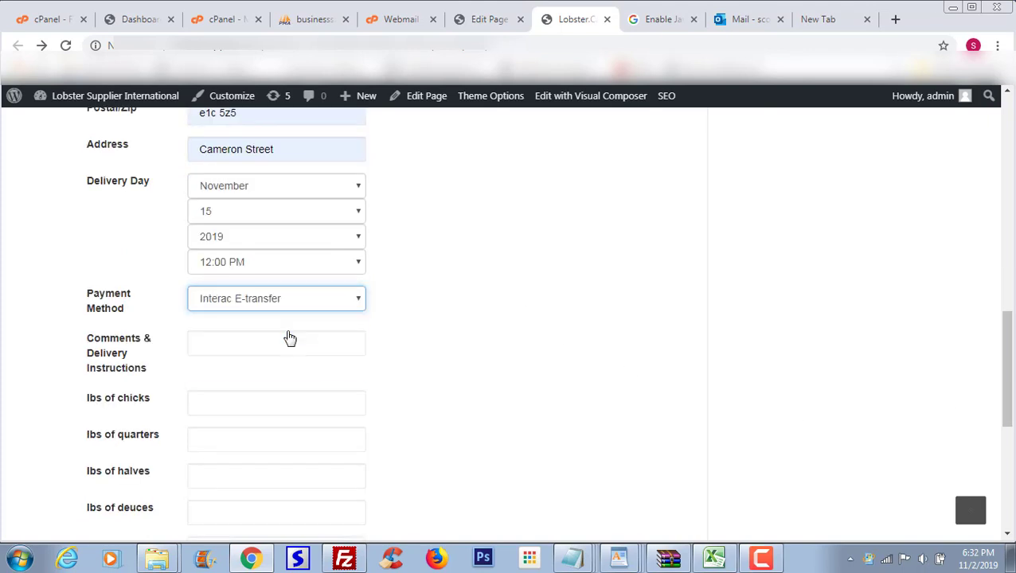
left_click(220, 351)
left_click(280, 381)
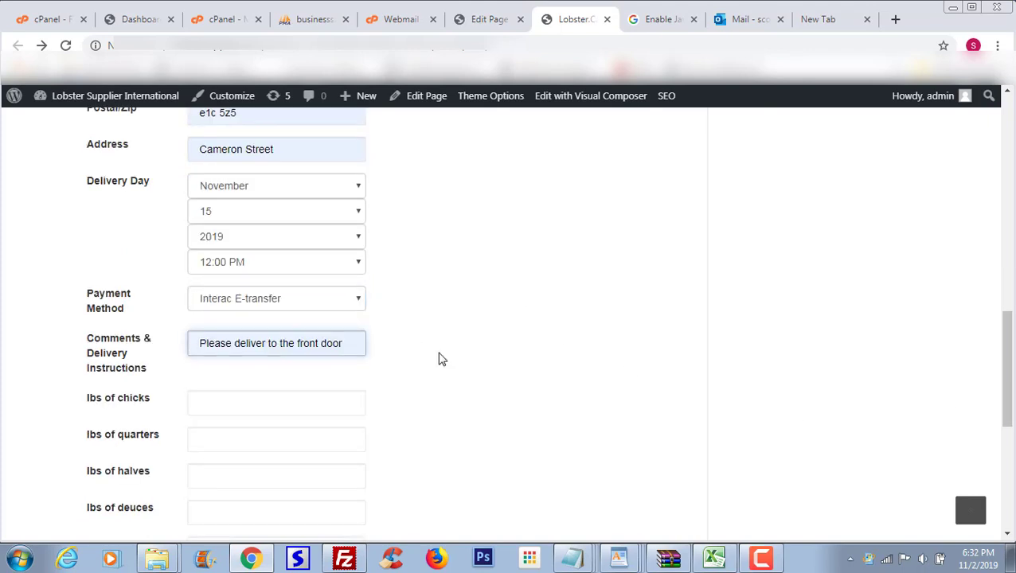
Order 30 lbs of halves and set the preparation choice to Live
left_click(231, 477)
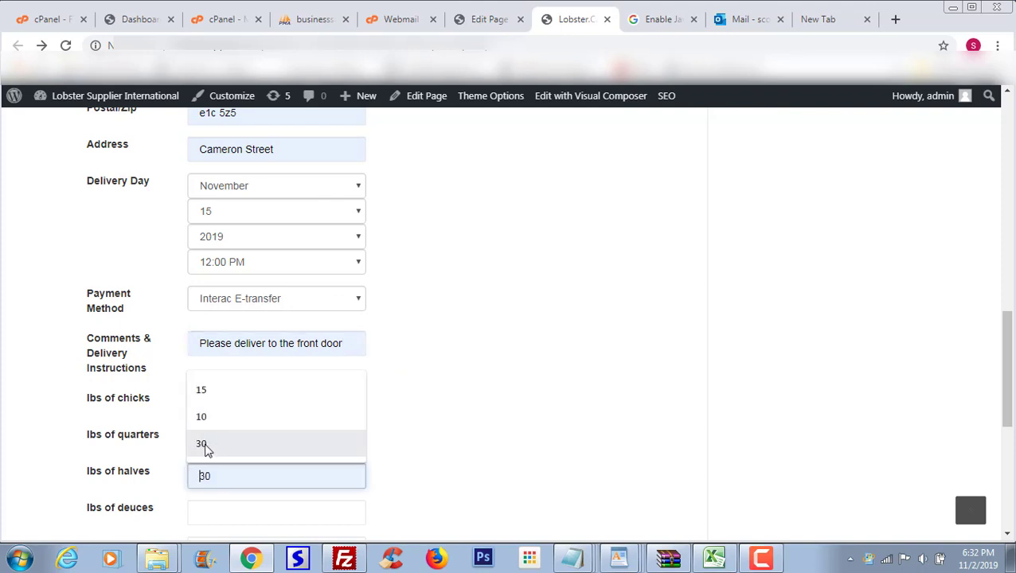
left_click(205, 447)
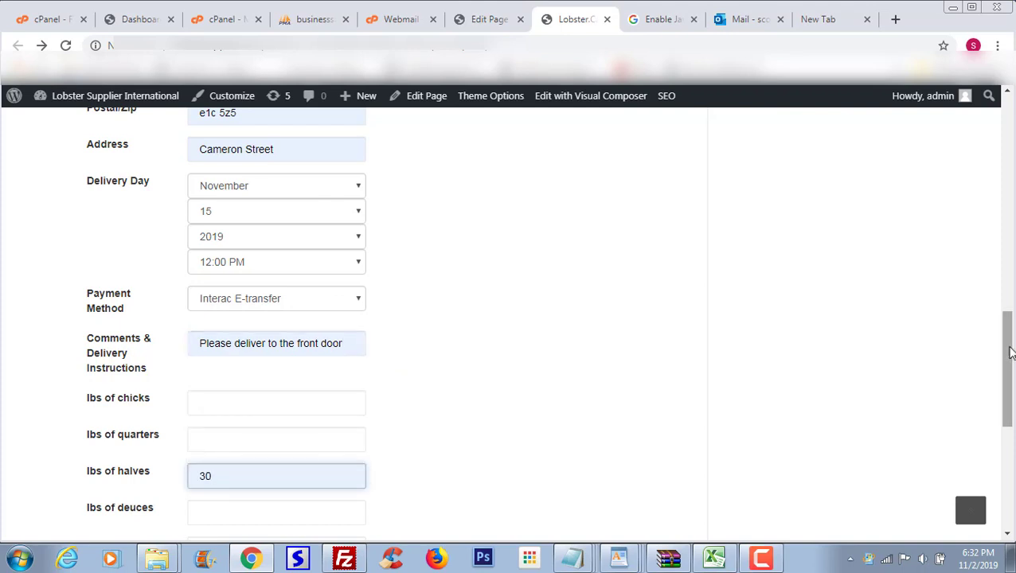
left_click_drag(1005, 359, 1010, 451)
left_click(359, 333)
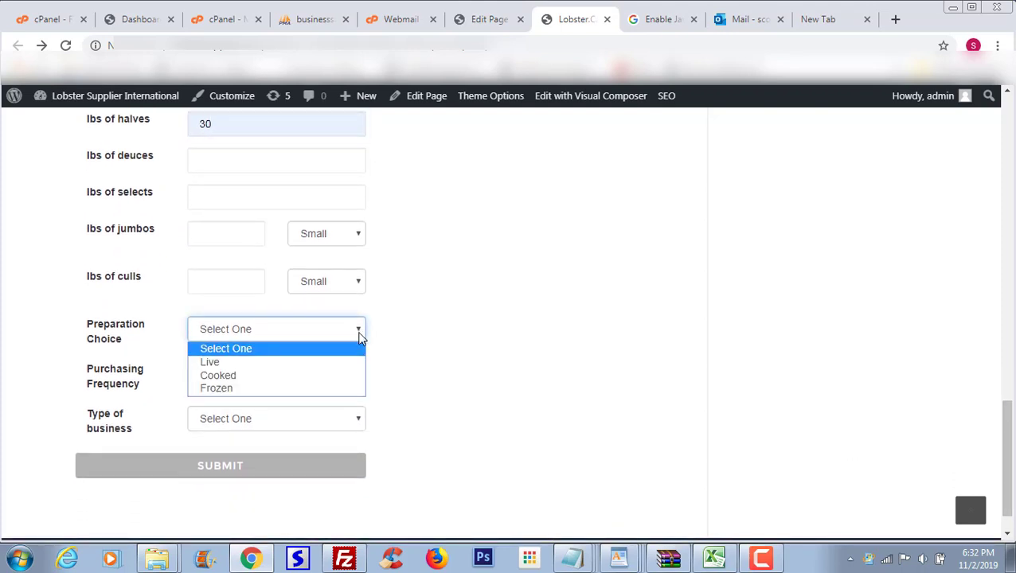
left_click(269, 361)
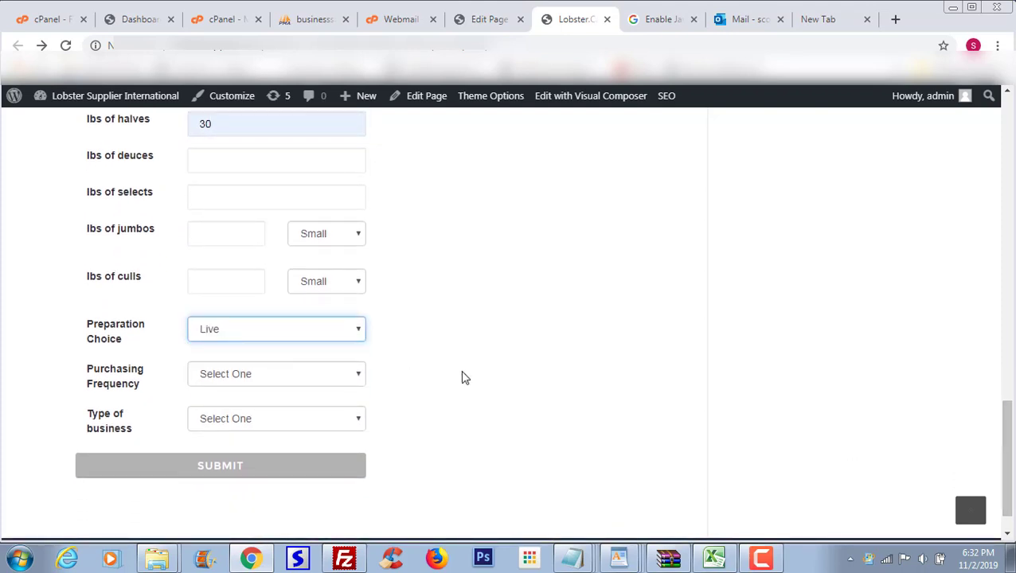
Set the purchasing frequency to Weekly and the type of business to Individual, and submit the quote request
left_click(358, 375)
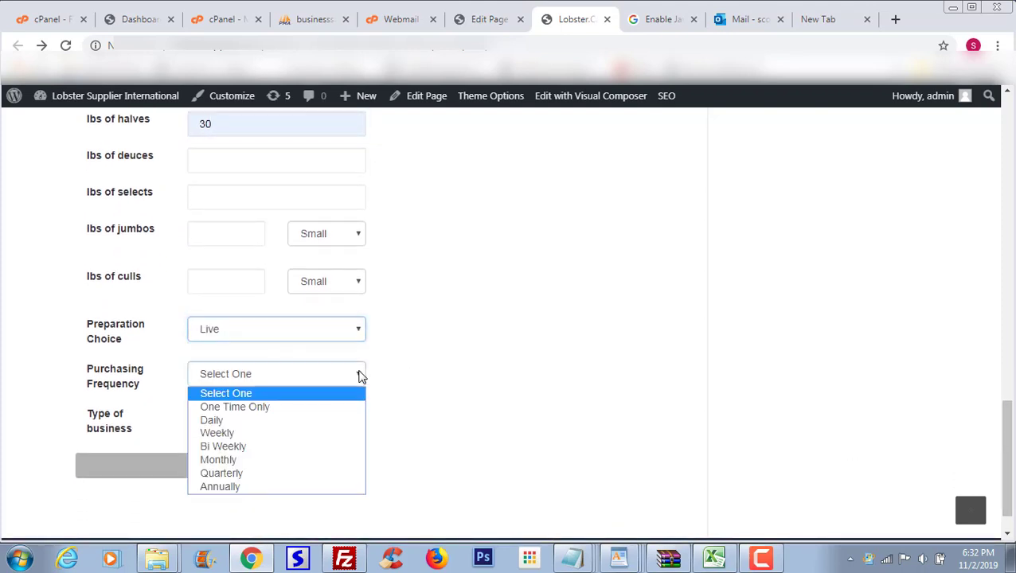
left_click(215, 433)
left_click(357, 420)
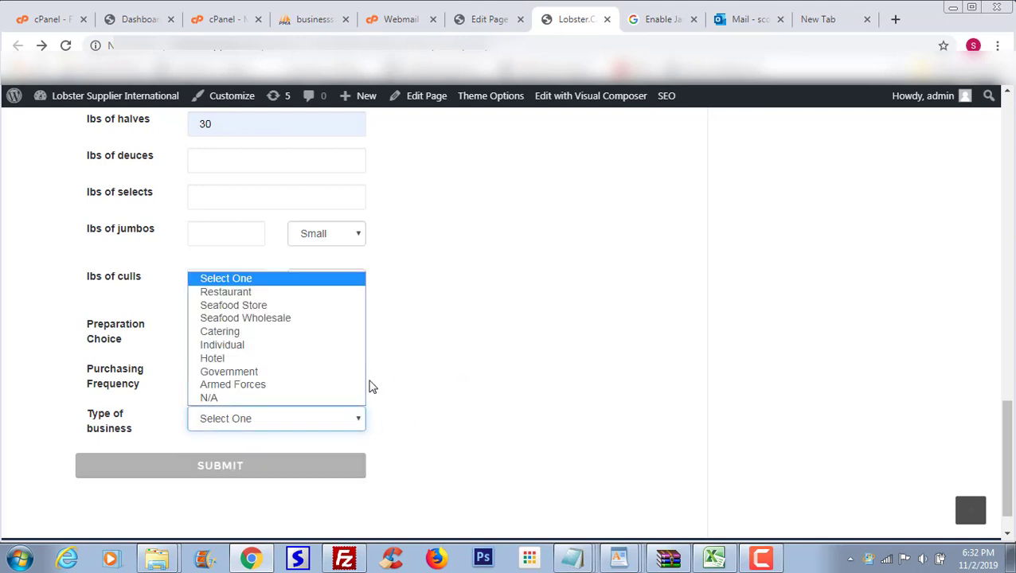
left_click(229, 347)
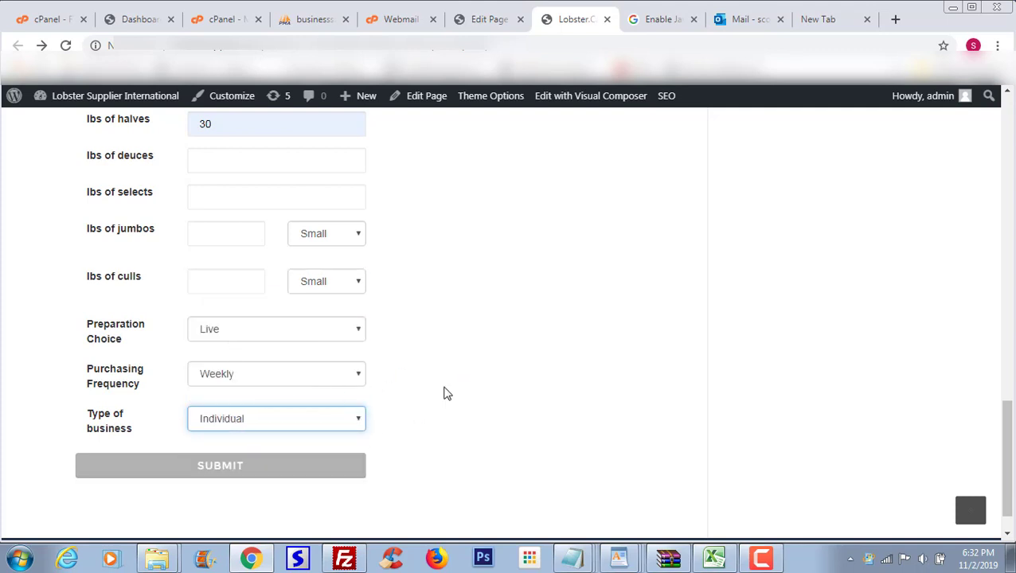
left_click(221, 473)
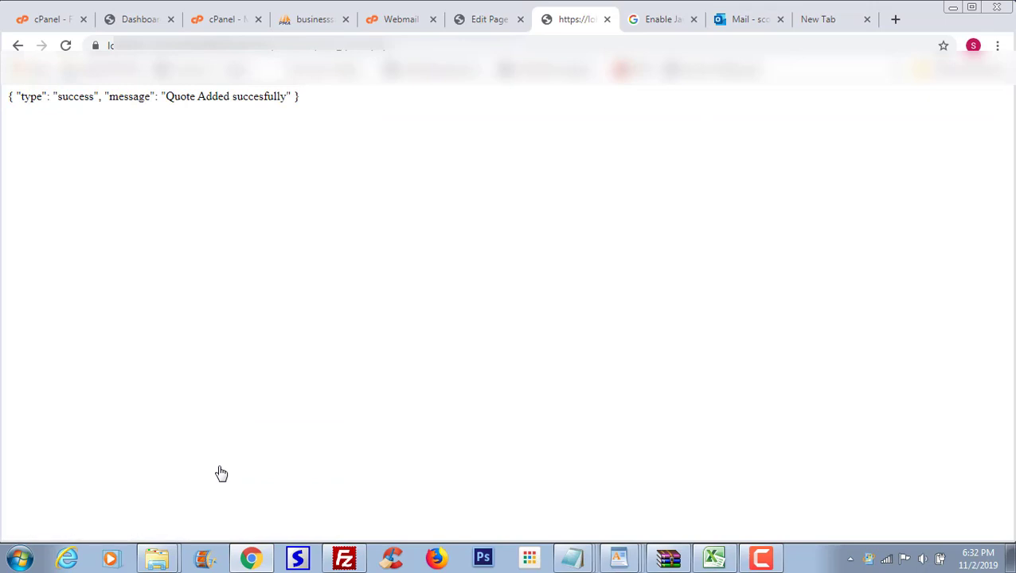
Switch to the CRM dashboard and review the sales team activity, the sales team members and the latest leads
key("ctrl+2")
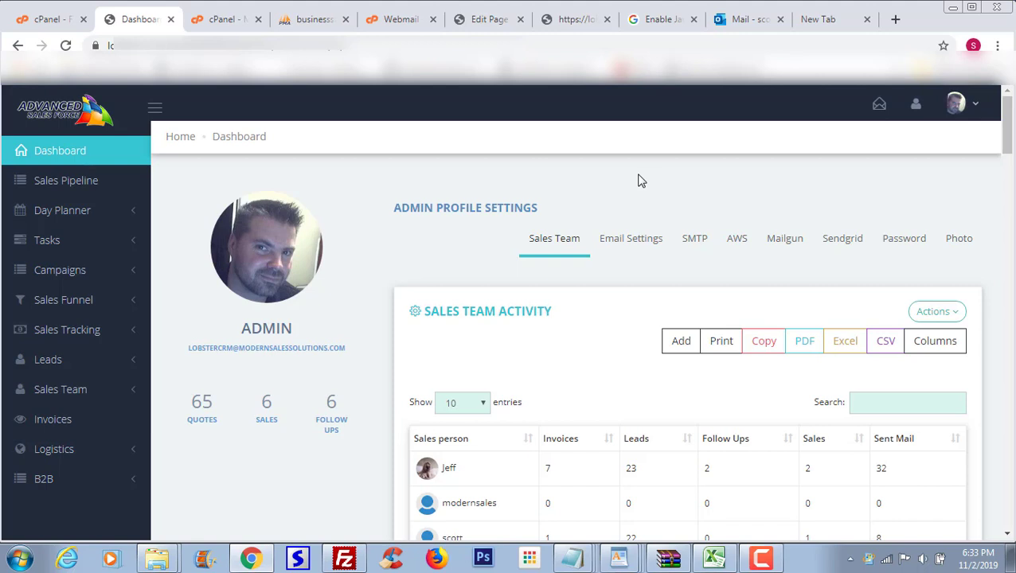
left_click_drag(1006, 117, 1007, 121)
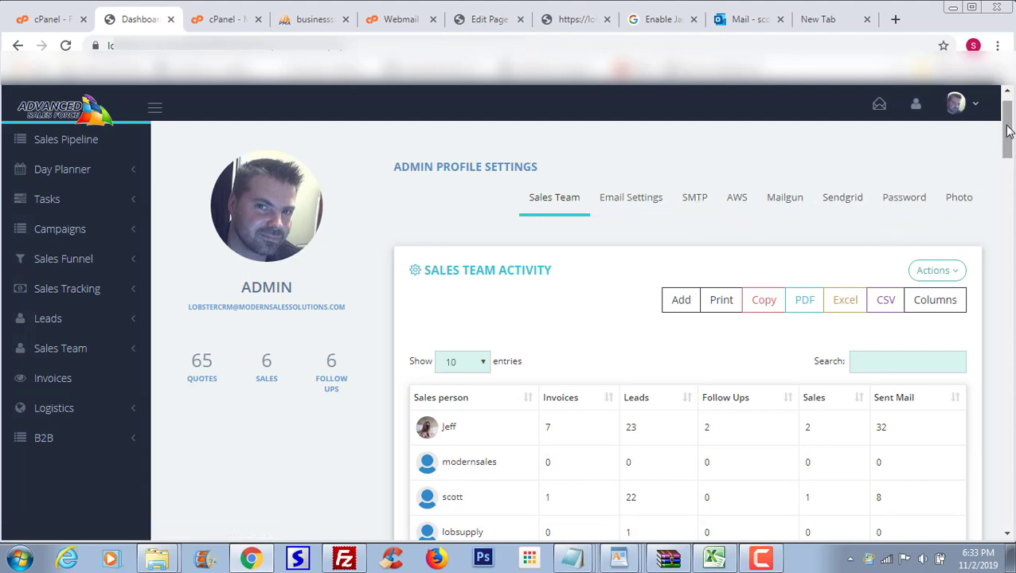
left_click_drag(1007, 130, 1008, 214)
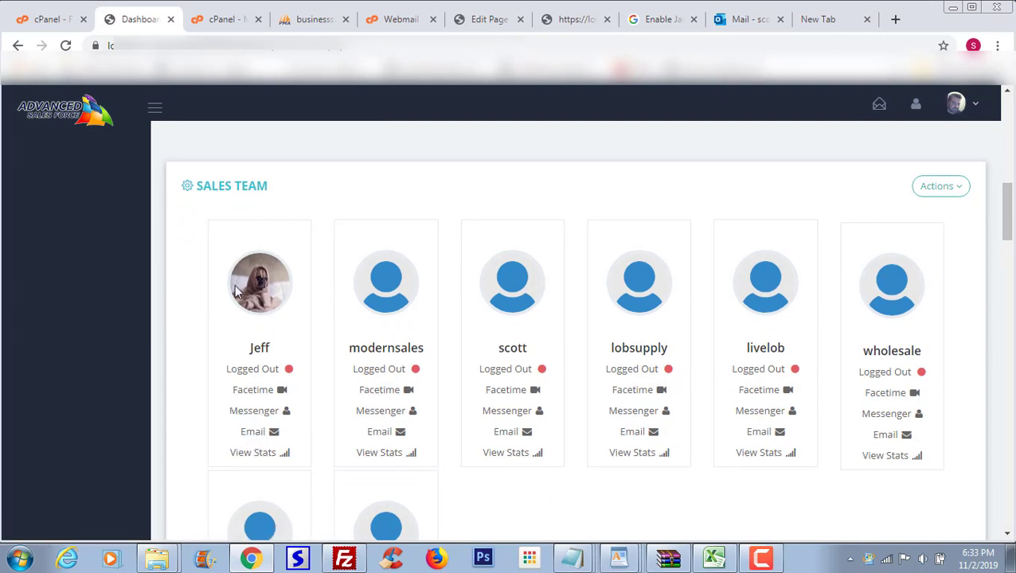
left_click_drag(1007, 214, 1009, 302)
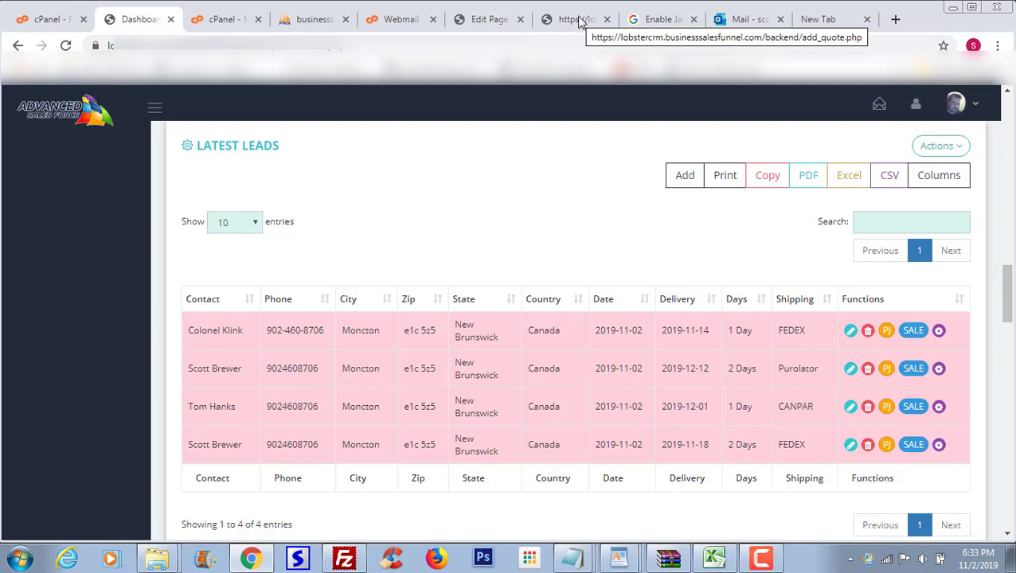
Return the submission page to the quote form, and open the last entry in the CRM's Latest Leads for editing
left_click(548, 23)
left_click(17, 46)
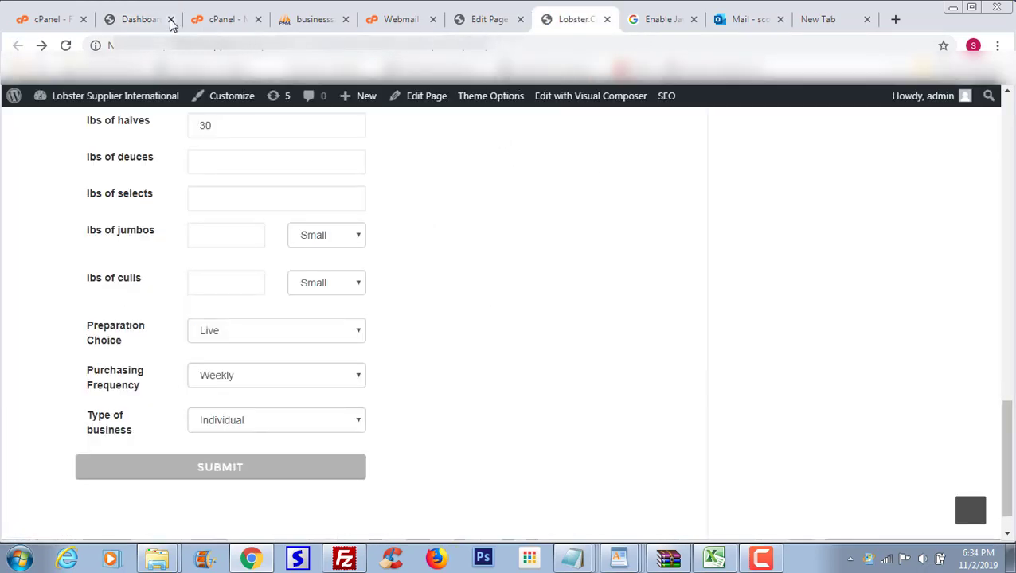
left_click(137, 22)
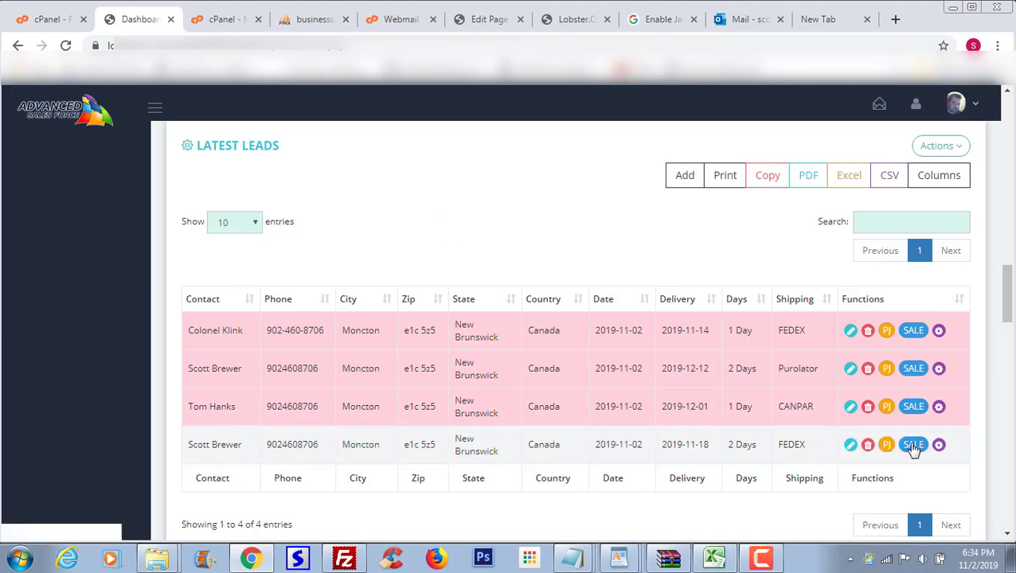
left_click(851, 446)
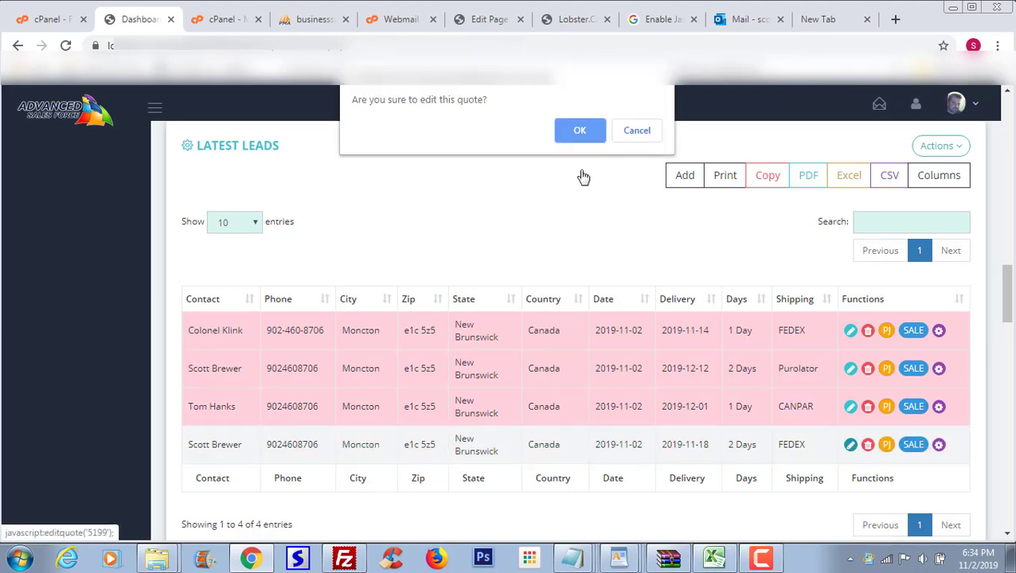
left_click(580, 130)
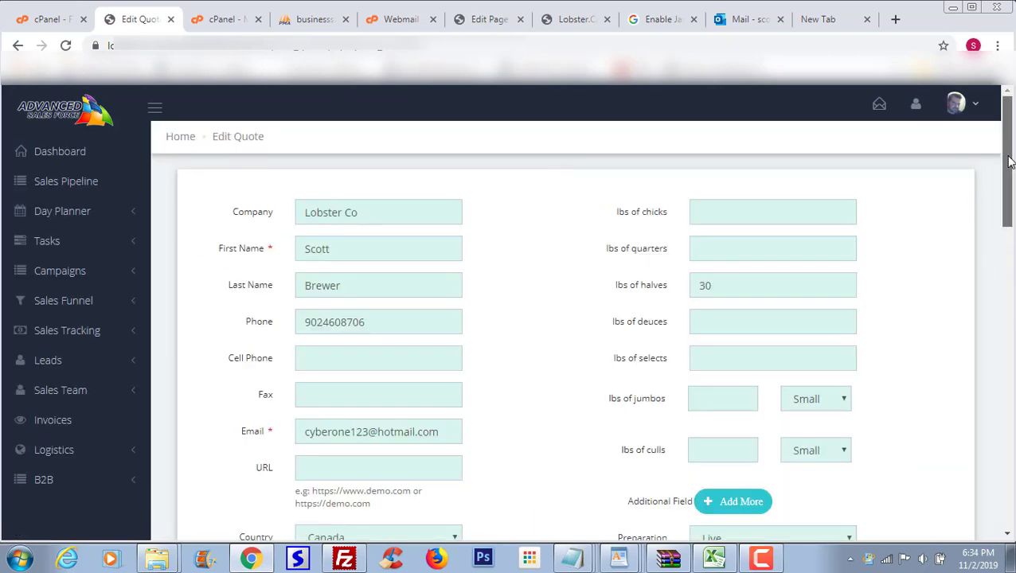
Examine the sales rep and lead source options on the lead's quote without changing them
left_click_drag(1008, 161, 995, 390)
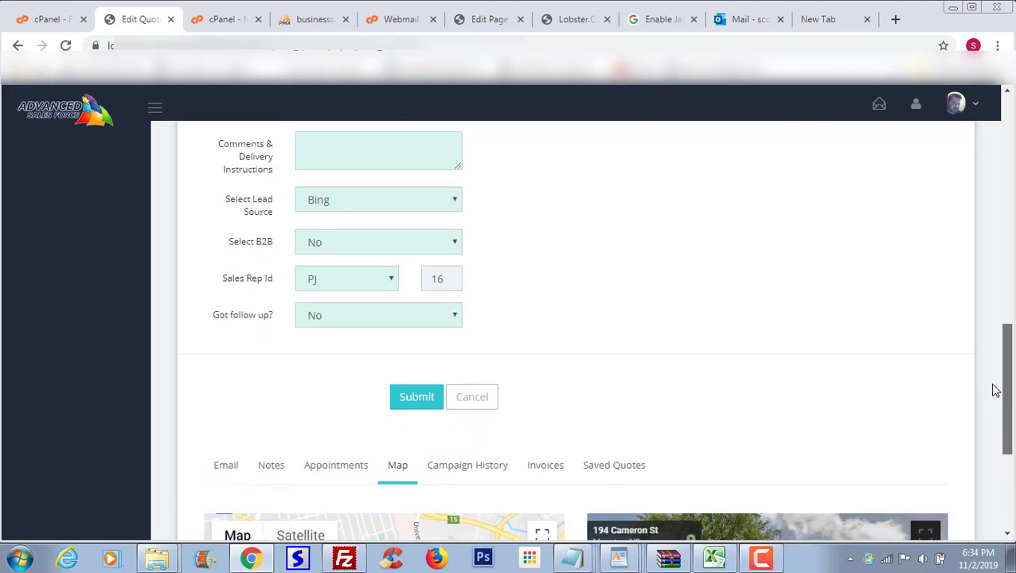
left_click(392, 281)
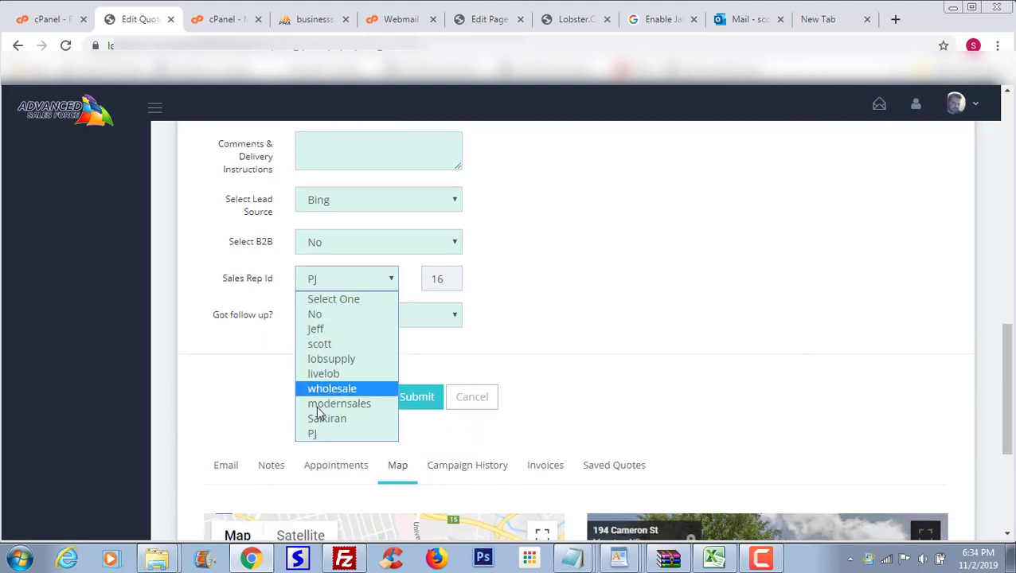
left_click(535, 279)
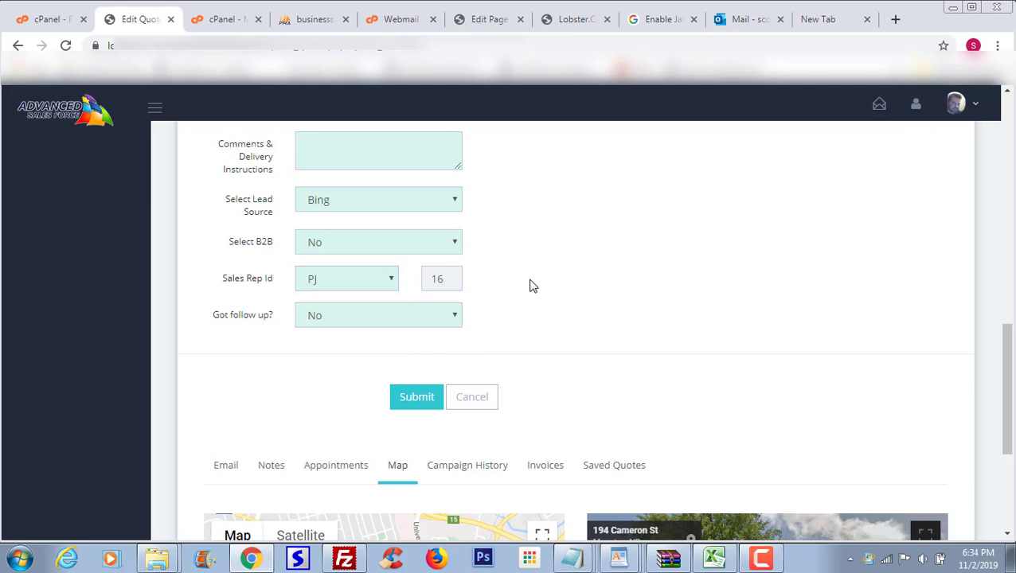
left_click(458, 203)
left_click(510, 208)
Examine the lead's location map and its saved quotes below the quote form
left_click_drag(1008, 388, 1011, 460)
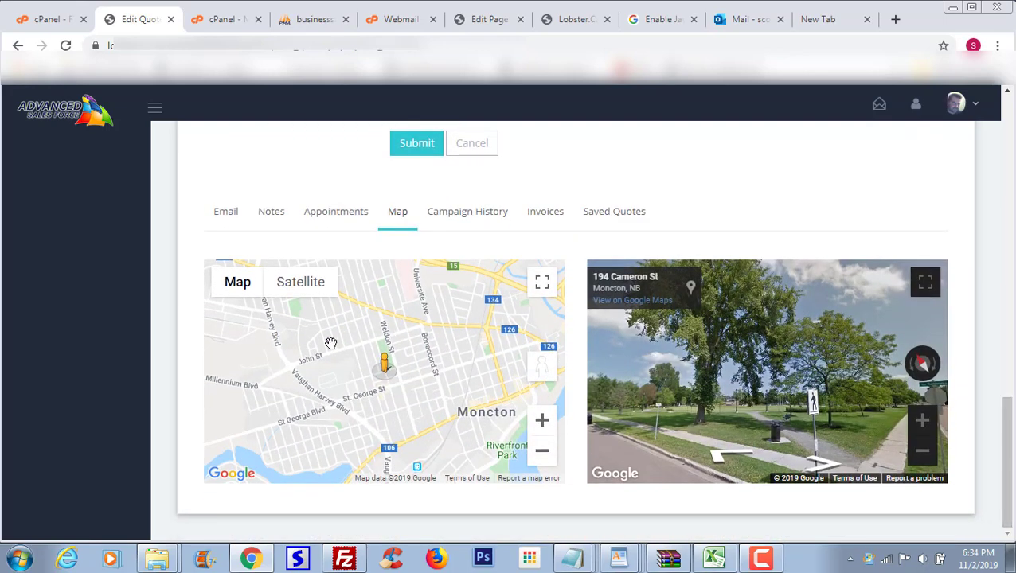
left_click(614, 215)
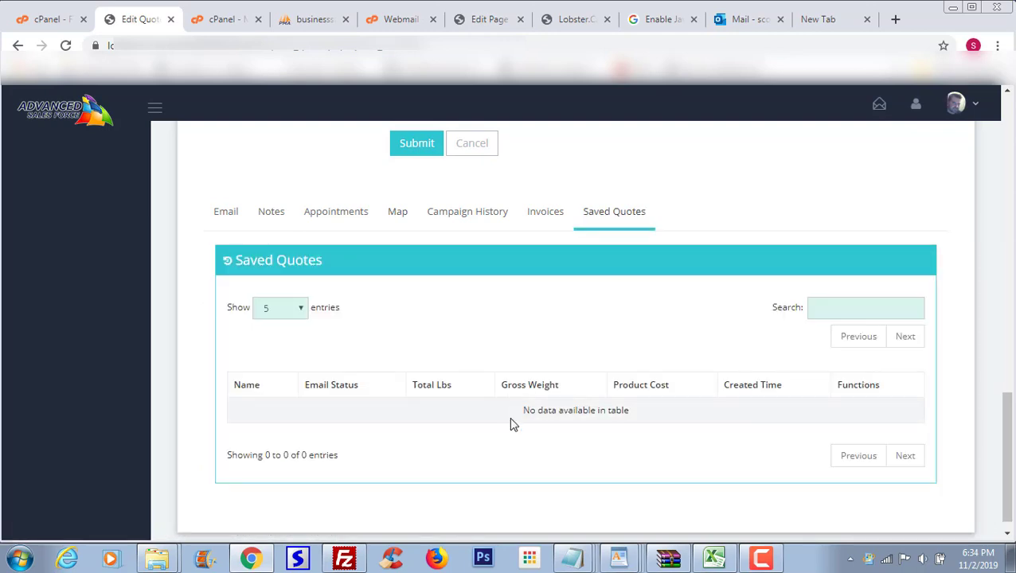
Examine the lead's invoice history, notes, appointments and mail composer below the quote form
left_click(543, 217)
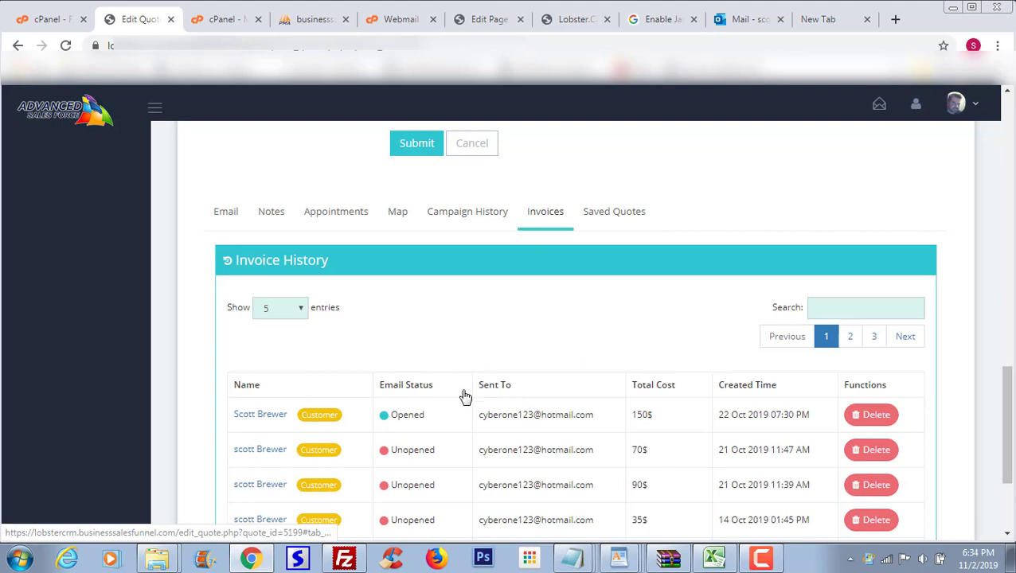
left_click_drag(1010, 413, 1009, 442)
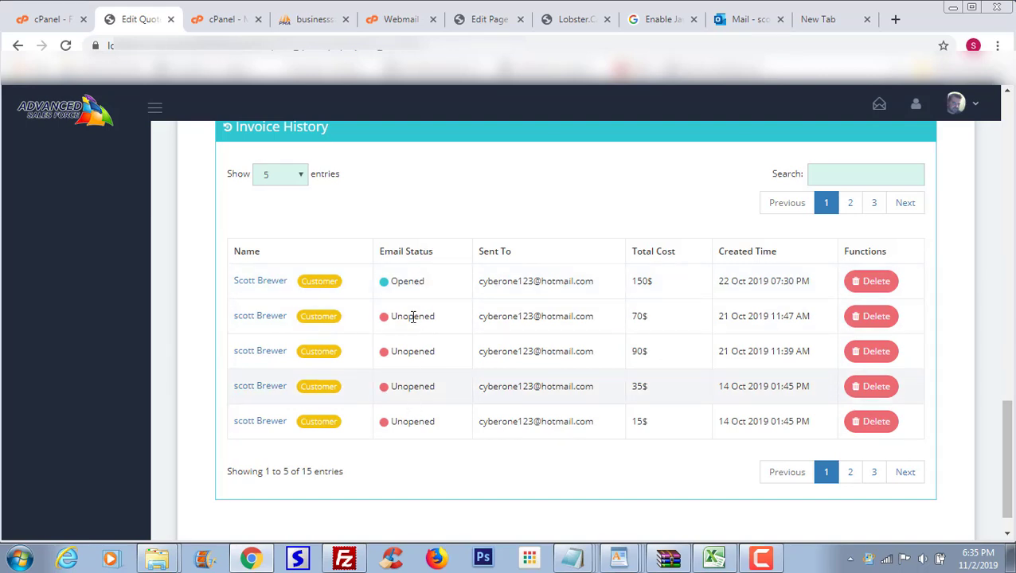
scroll(275, 293, "up", 3)
left_click(274, 290)
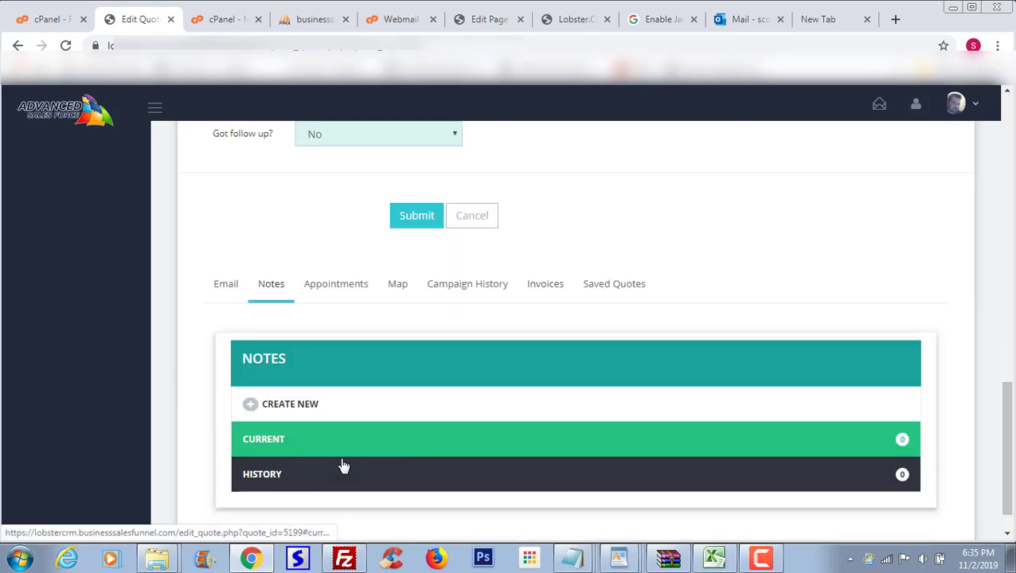
left_click(342, 289)
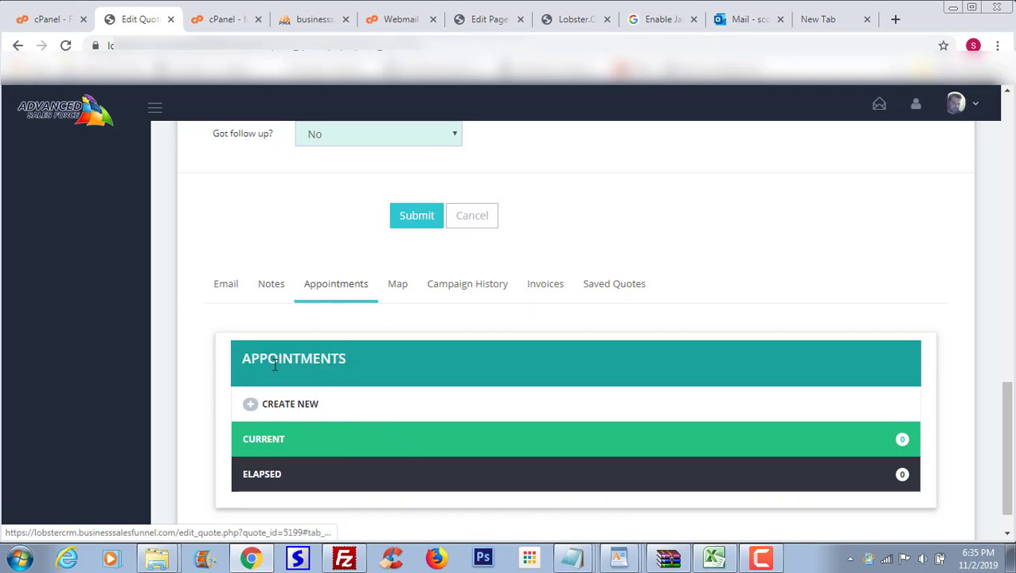
left_click(225, 287)
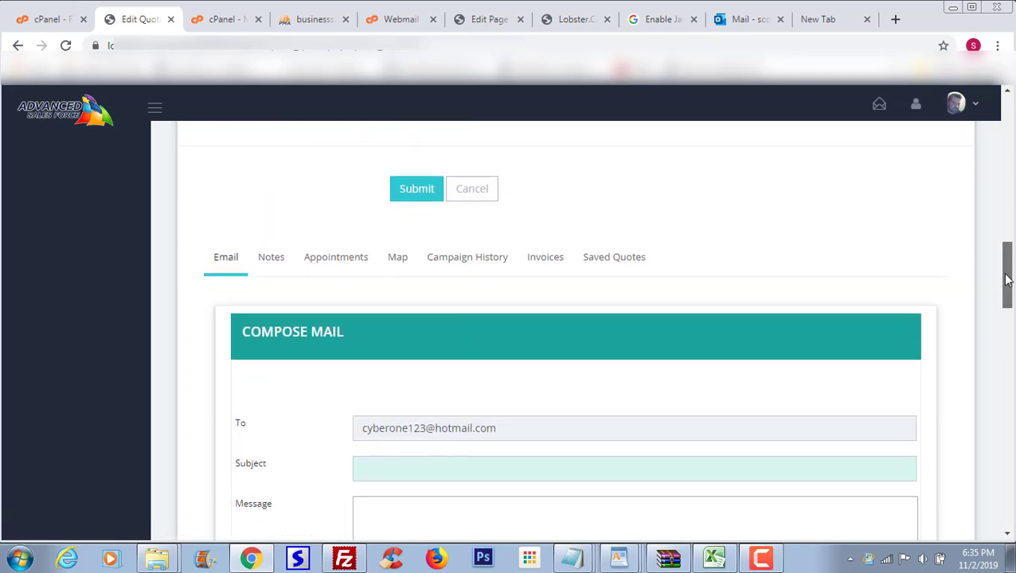
Review the history tables beneath the lead's mail composer, down through the invoice history and saved quotes
left_click_drag(1006, 286, 1005, 373)
scroll(482, 334, "down", 6)
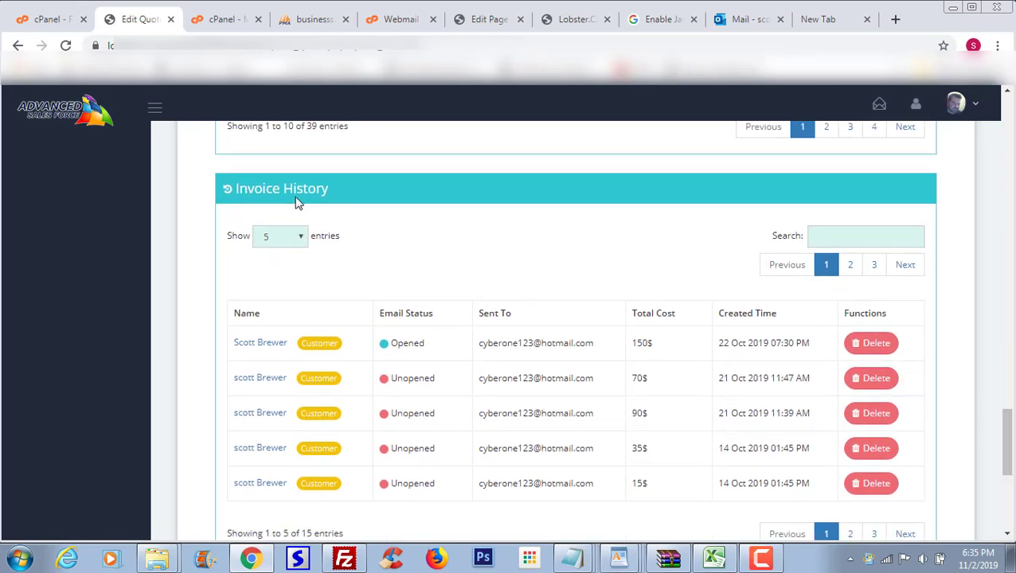
left_click_drag(1007, 434, 1007, 478)
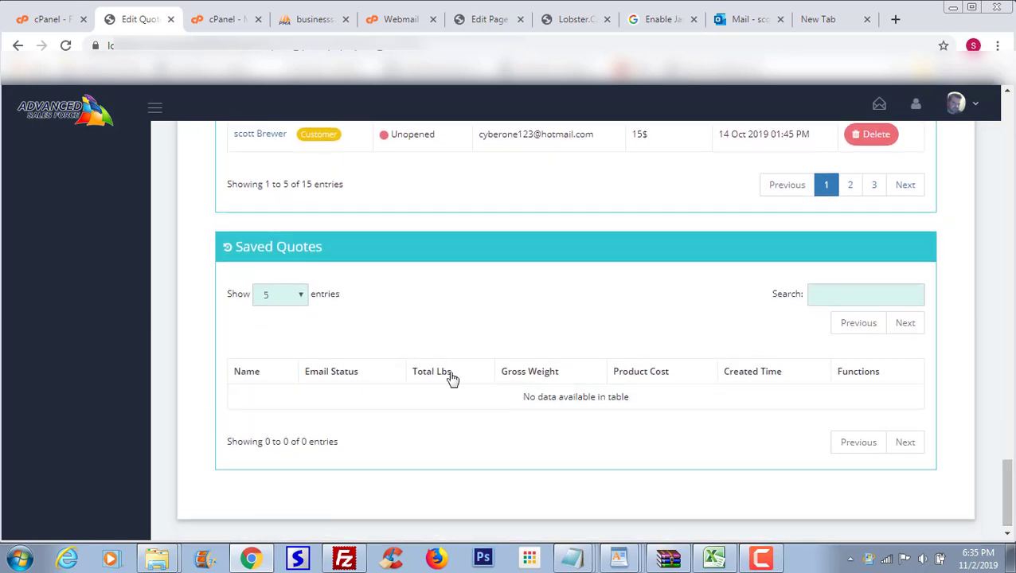
left_click_drag(1007, 492, 1008, 313)
Open the sales rep assignment for the first lead in Latest Leads, examine the available reps, and return to the dashboard
left_click(60, 157)
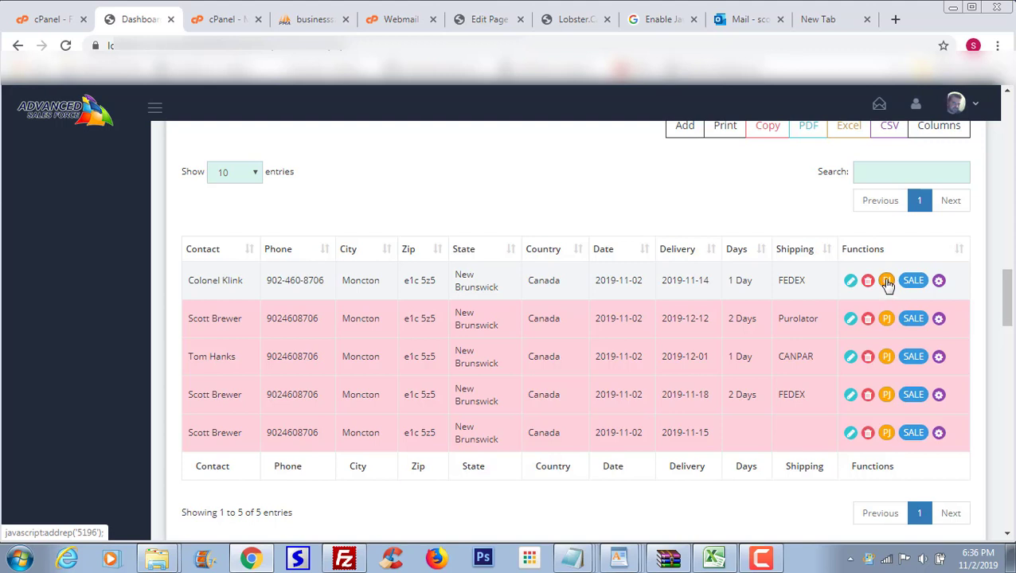
left_click(887, 282)
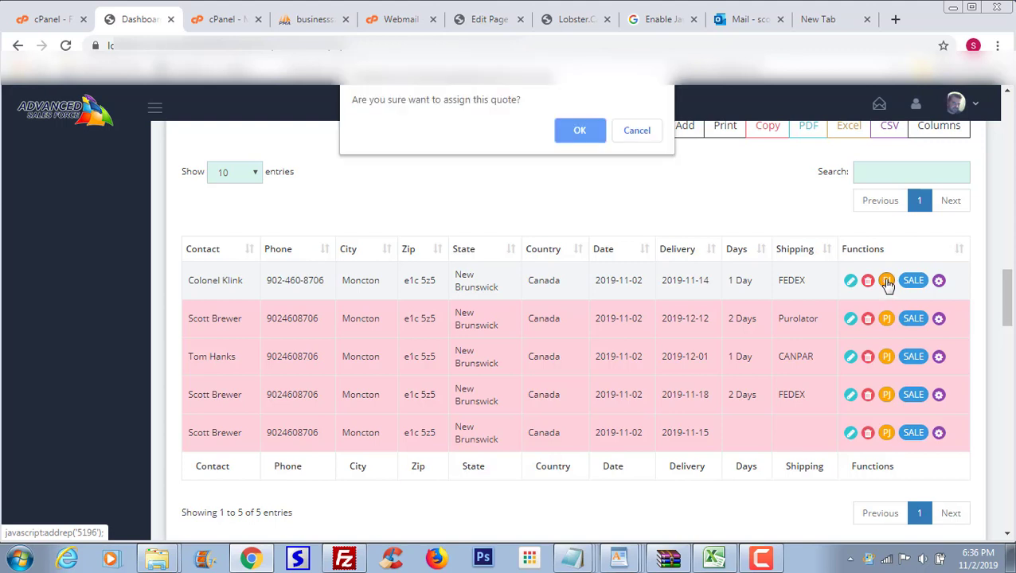
left_click(569, 130)
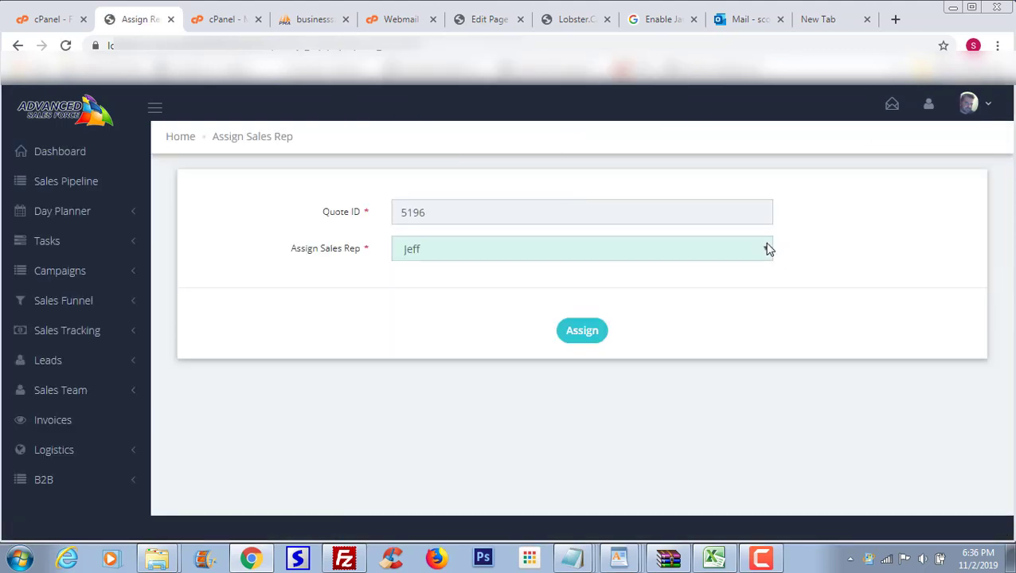
left_click(765, 249)
left_click(815, 250)
left_click(71, 153)
Mark the first lead in Latest Leads as a sale and acknowledge the confirmation
left_click_drag(1006, 146, 1001, 310)
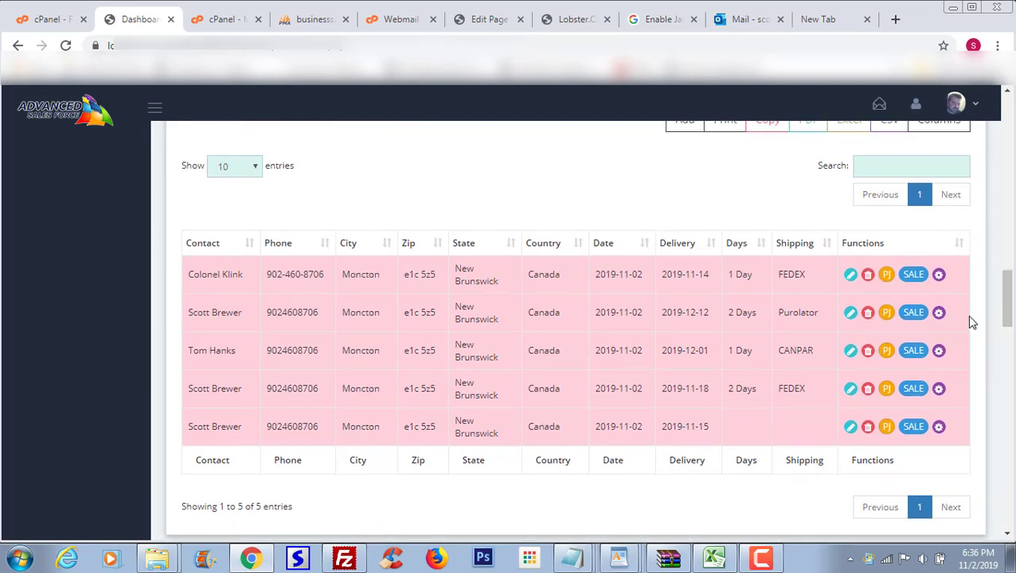
left_click(914, 274)
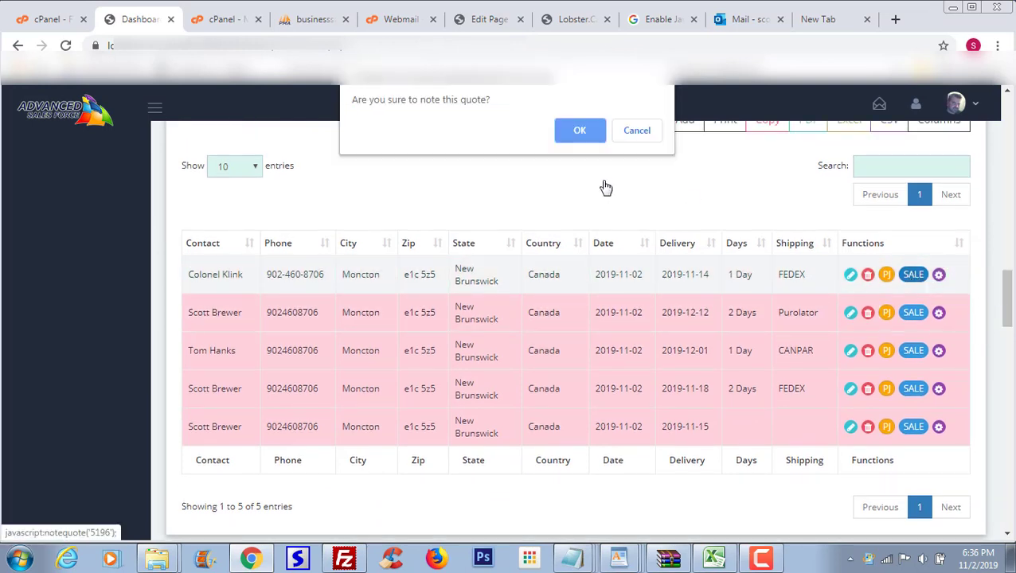
left_click(580, 129)
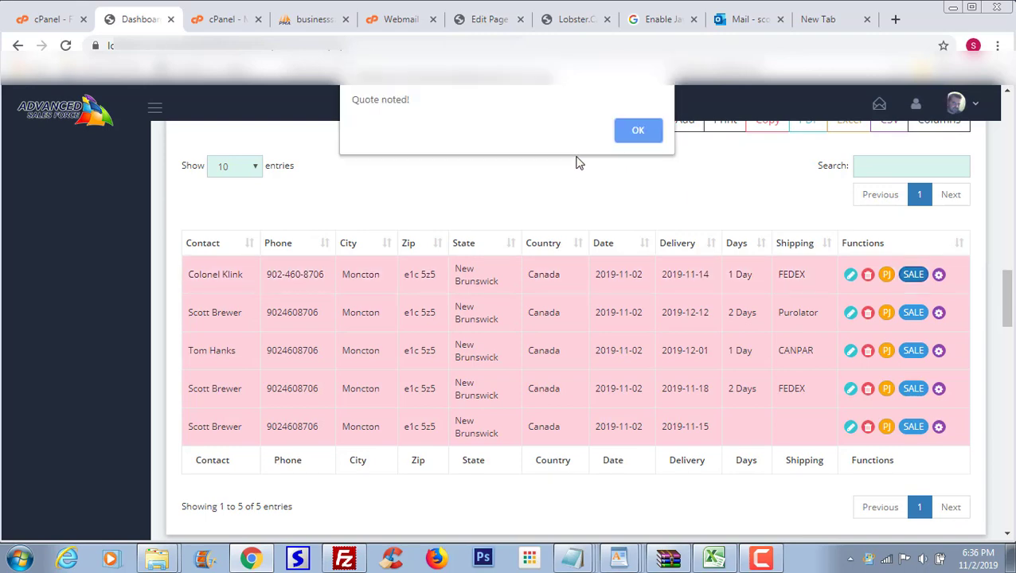
left_click(638, 129)
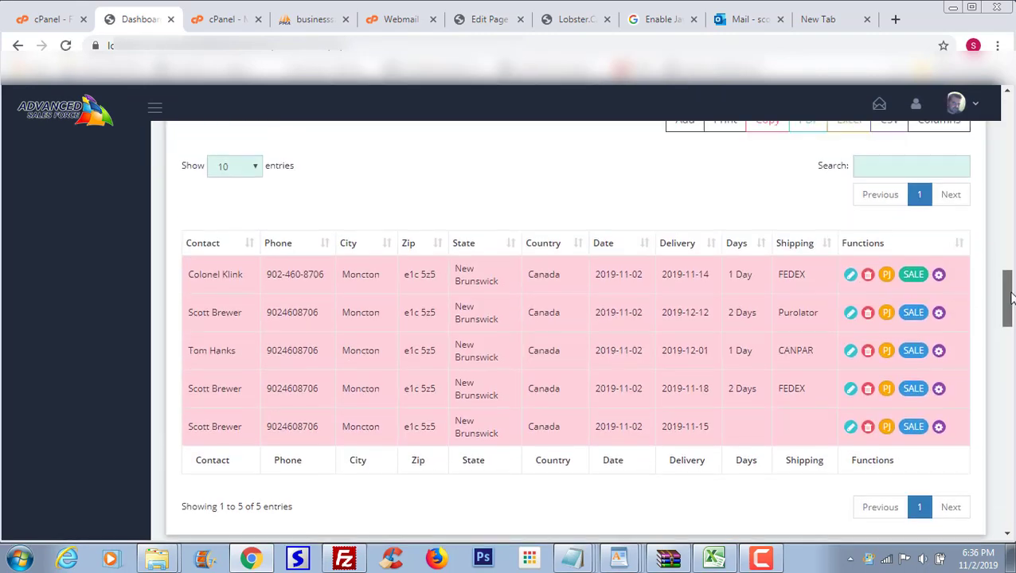
Generate an auto quote for the first lead in Latest Leads
scroll(1008, 296, "up", 2)
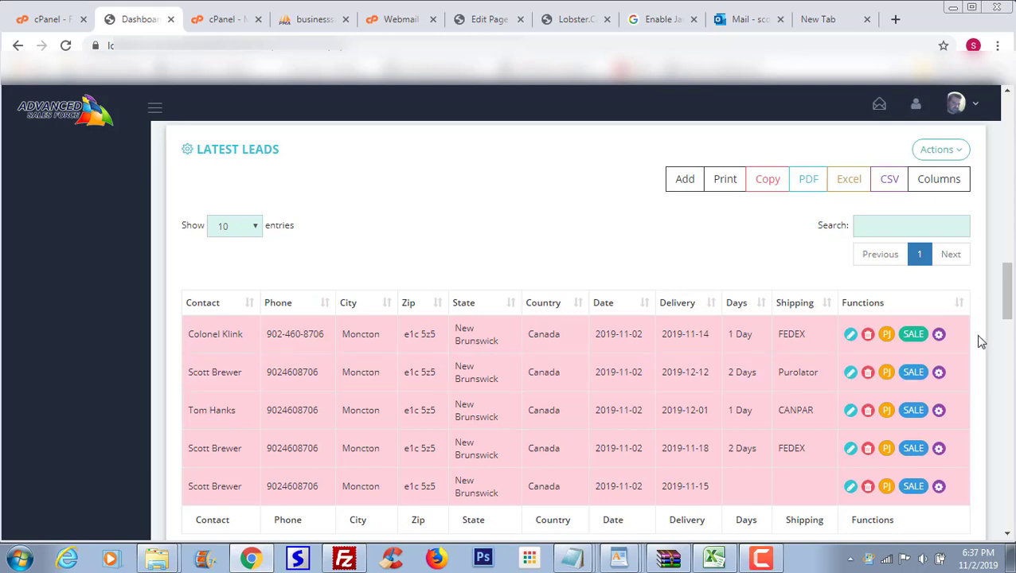
left_click(939, 334)
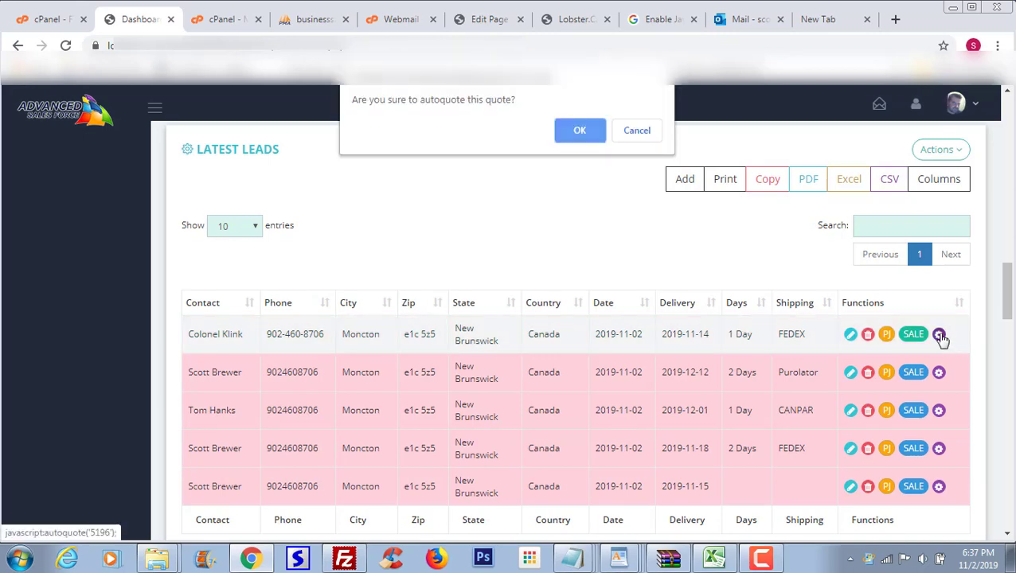
left_click(578, 129)
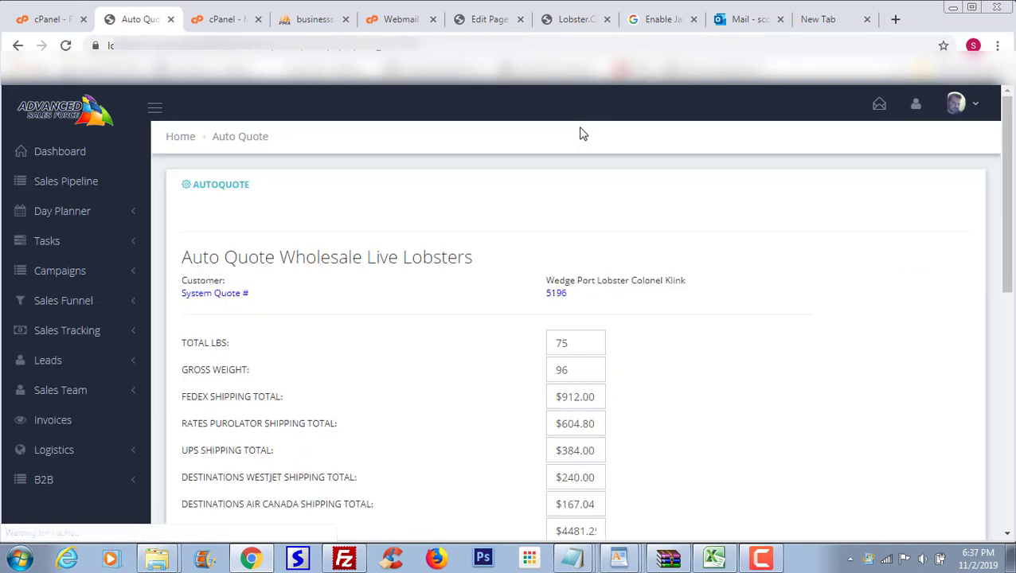
Review the auto quote's shipping totals, carrier costs and product details, and email the quote
scroll(685, 281, "down", 2)
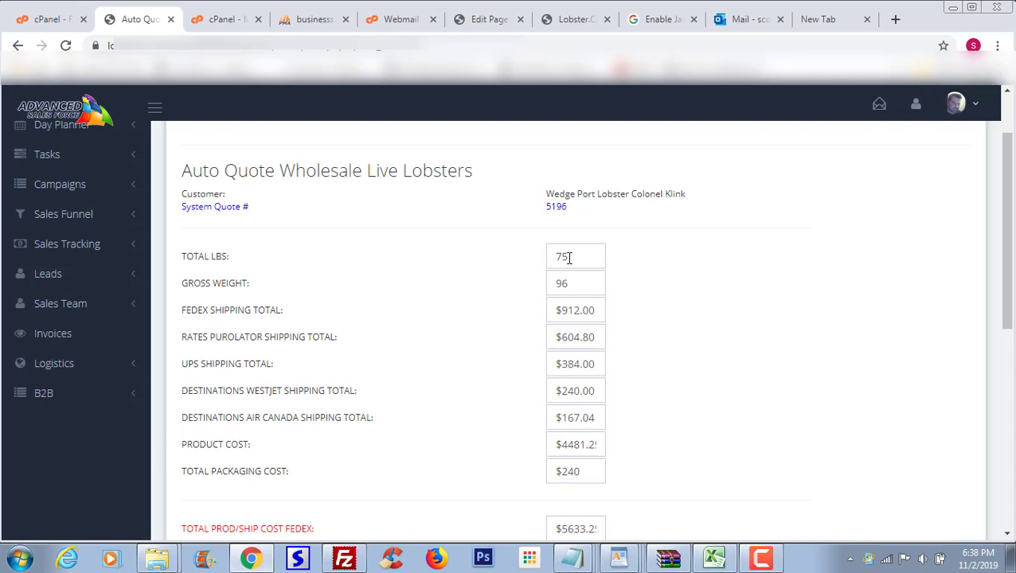
left_click_drag(1004, 231, 991, 351)
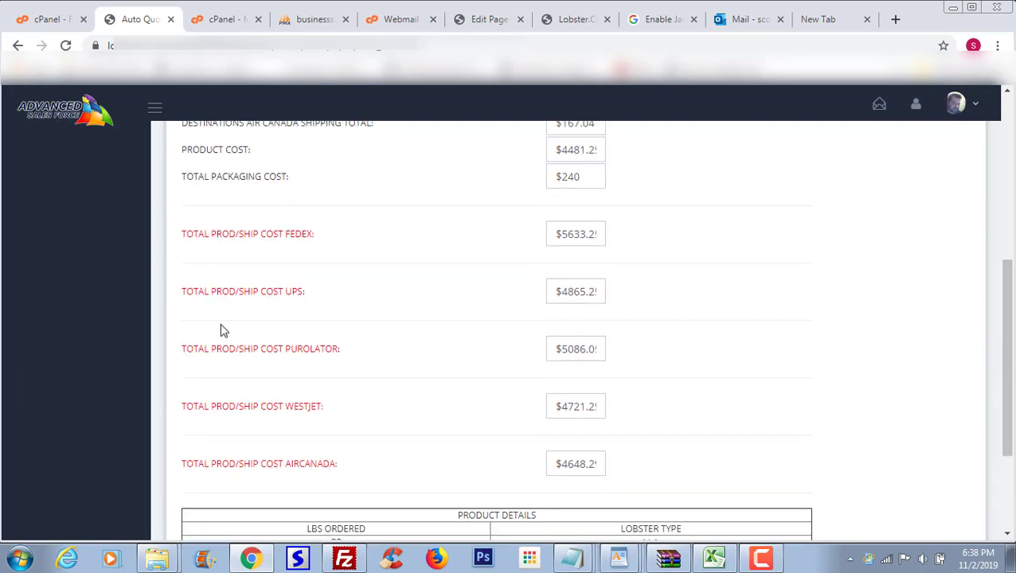
left_click_drag(1005, 323, 1001, 384)
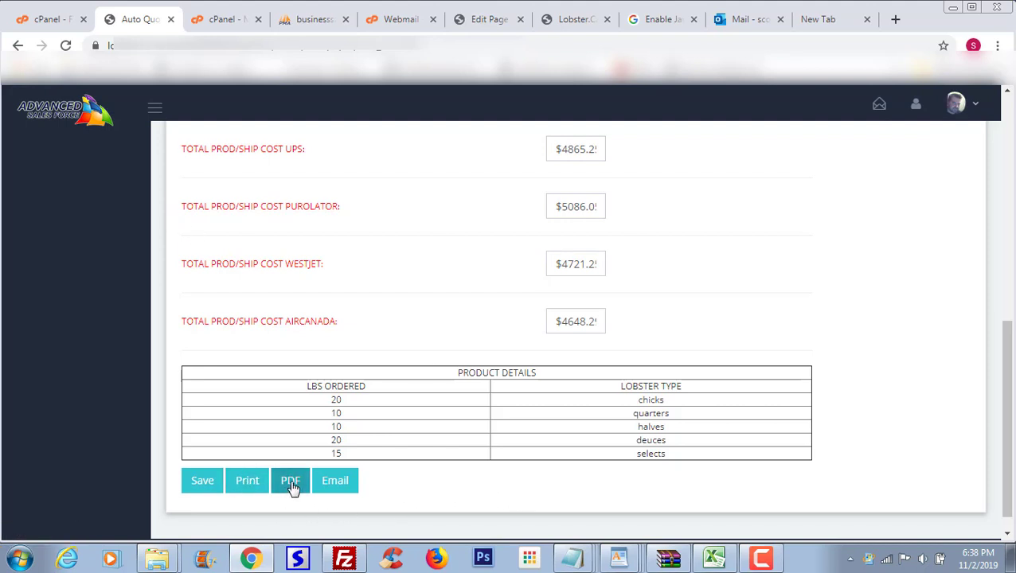
left_click(338, 482)
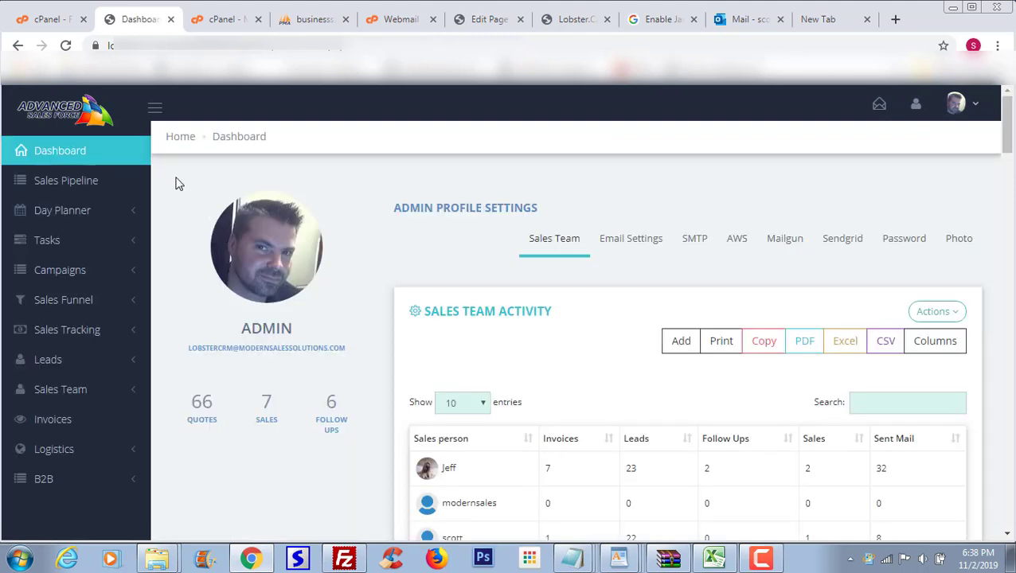
Open the sales pipeline and advance the first Opportunity lead to the Presentation stage
left_click(68, 183)
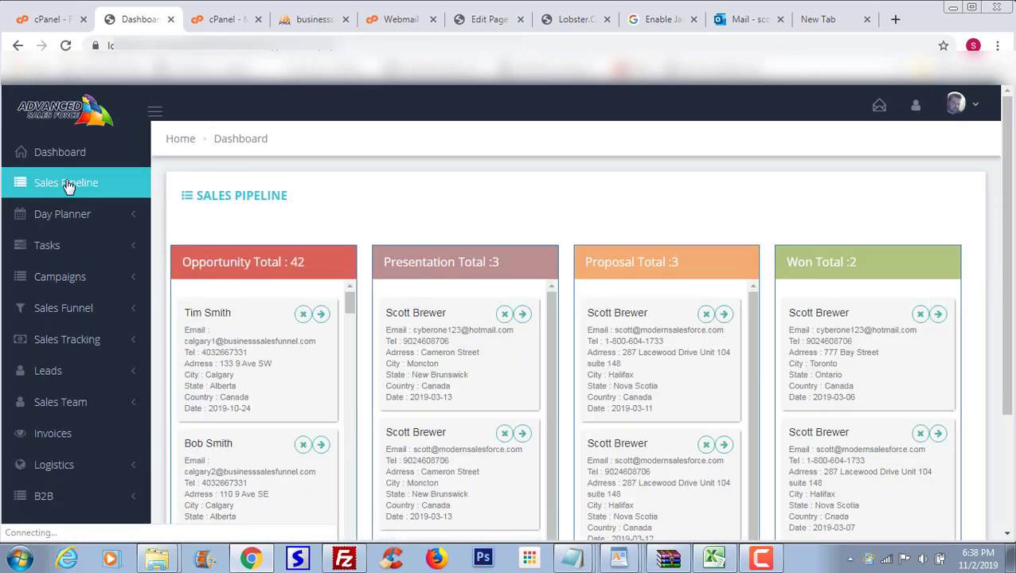
left_click(321, 316)
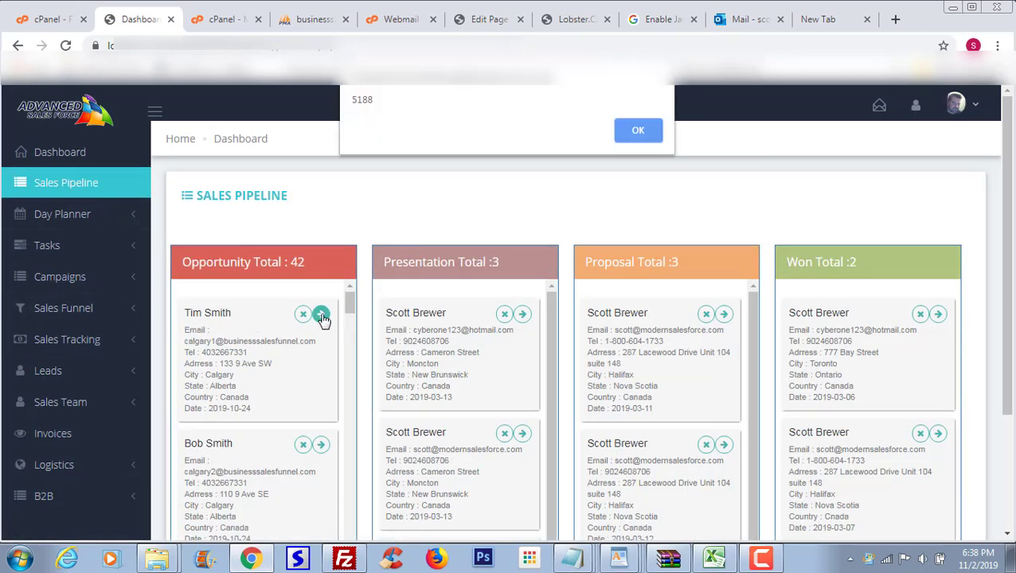
left_click(639, 132)
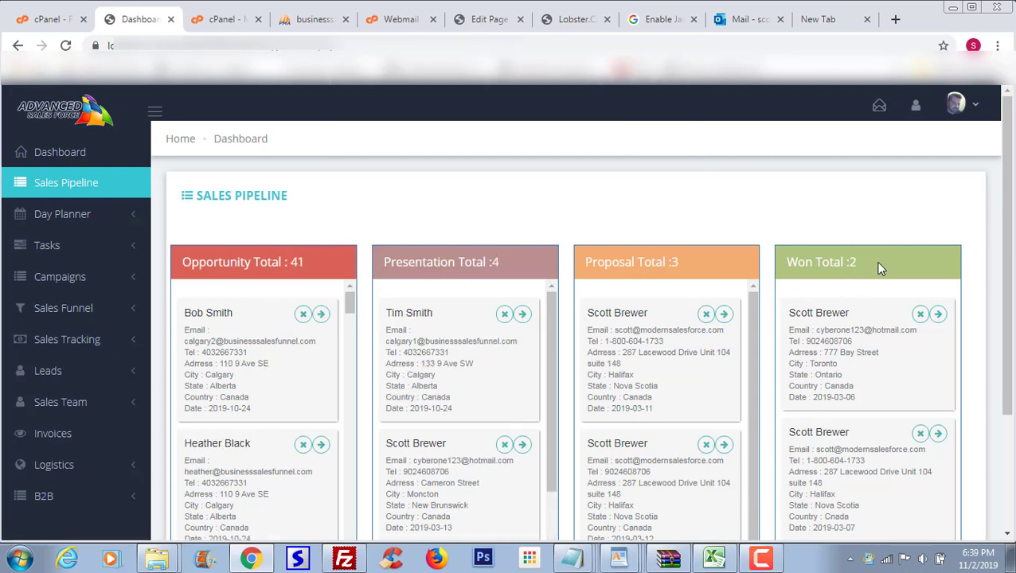
Look through the leads in the sales pipeline's stages, including the Presentation column
scroll(877, 263, "down", 2)
left_click_drag(551, 281, 547, 403)
left_click_drag(350, 188, 477, 470)
left_click_drag(1009, 354, 1010, 271)
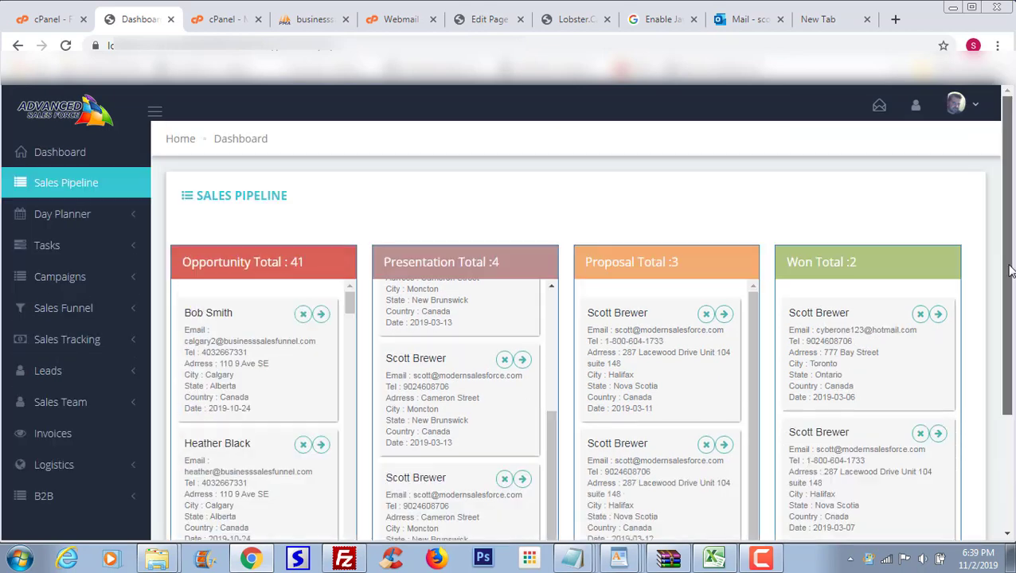
View all plans in the day planner and look over the November 2019 calendar
left_click(137, 219)
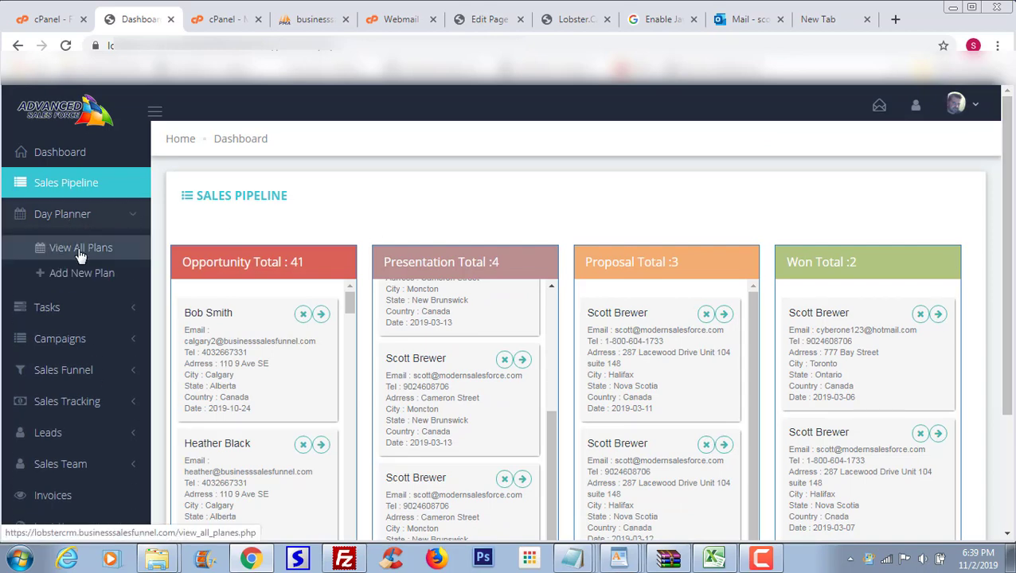
left_click(79, 247)
left_click_drag(1009, 294, 1008, 254)
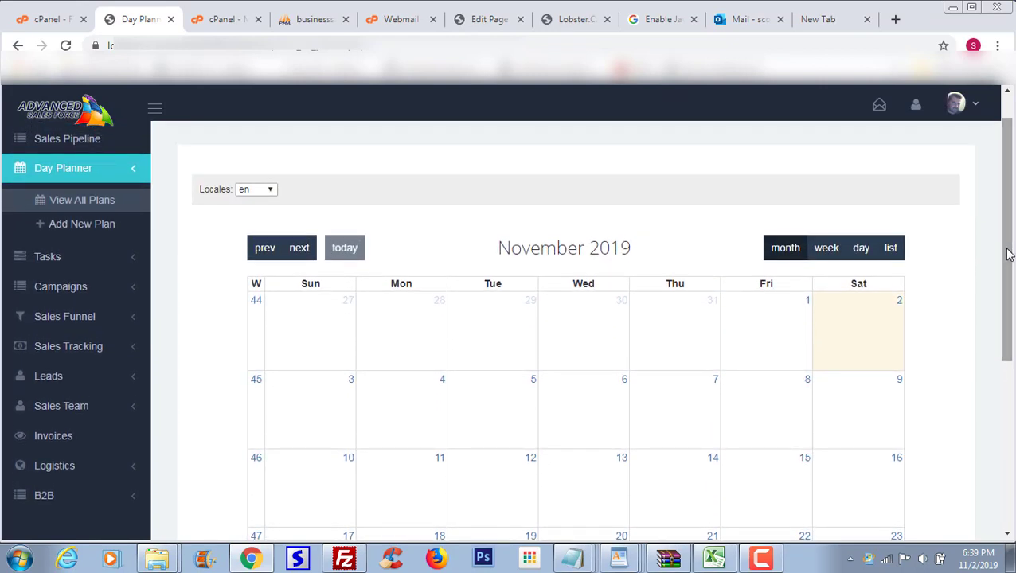
View all tasks and look over their assignments, progress and preferences
left_click(137, 261)
scroll(136, 260, "up", 1)
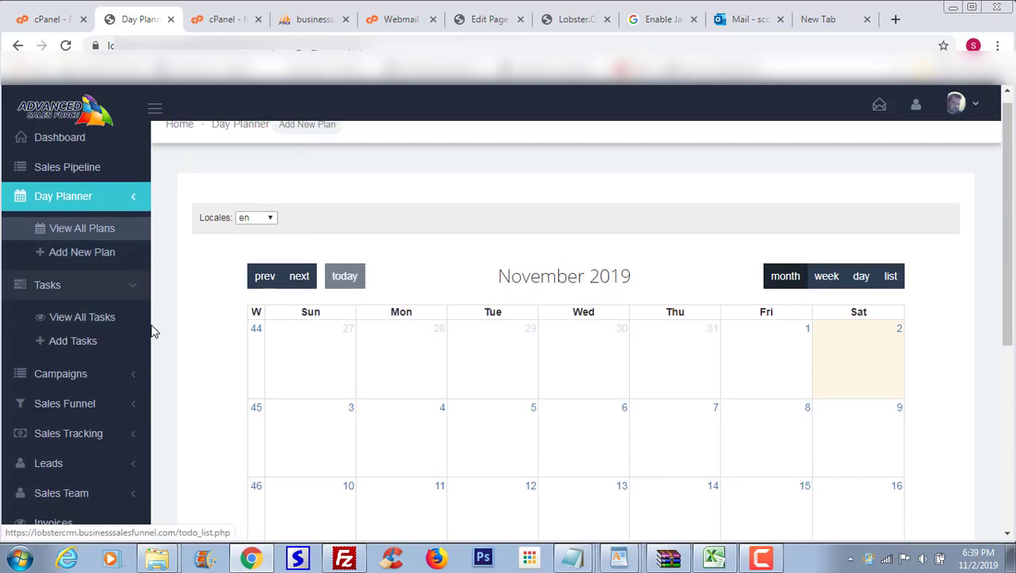
left_click(74, 321)
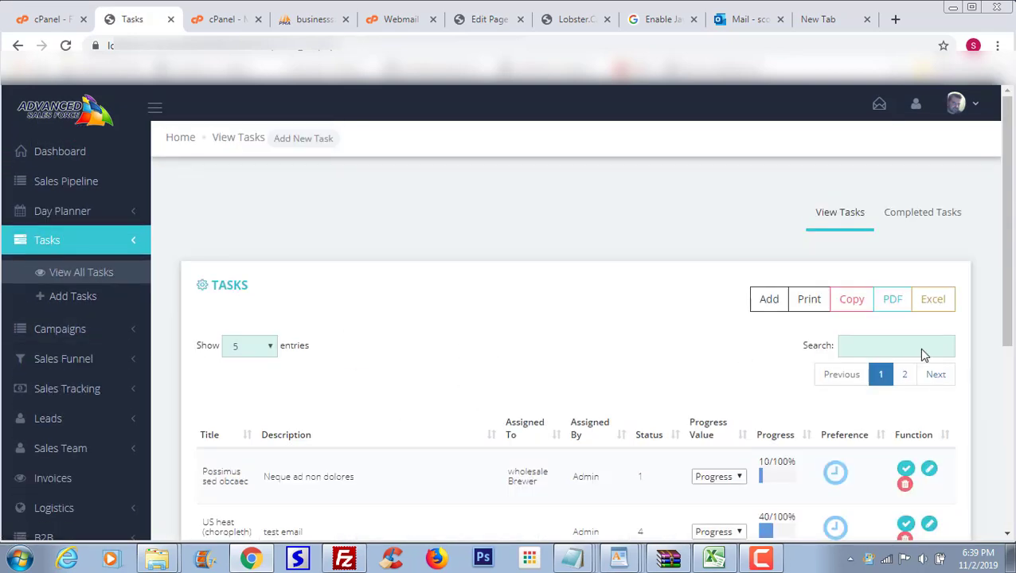
left_click_drag(1006, 223, 1001, 369)
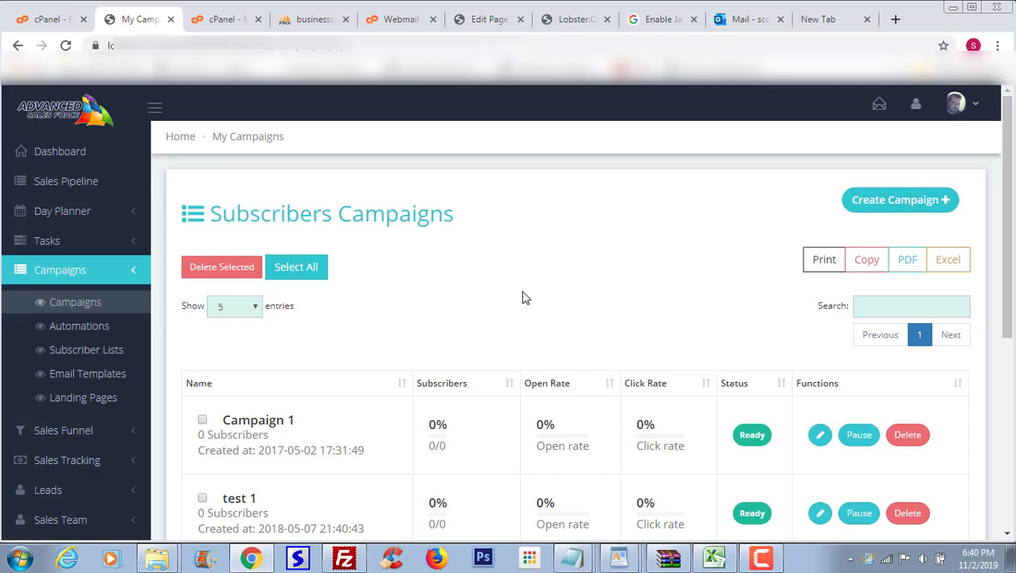
Go from the subscriber campaigns to the email automations and examine an automation's workflow of emails and wait periods
scroll(84, 256, "down", 1)
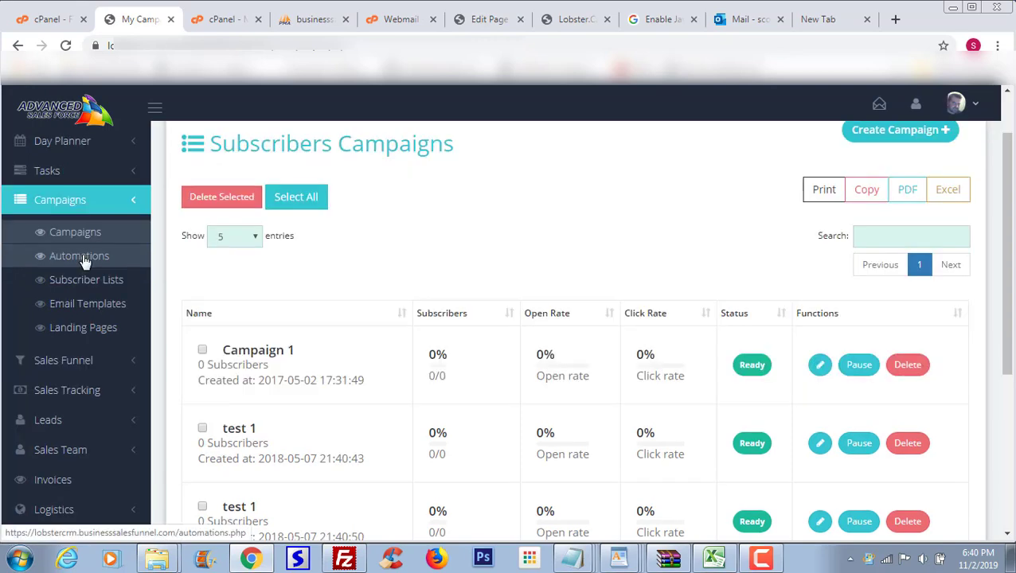
left_click(84, 256)
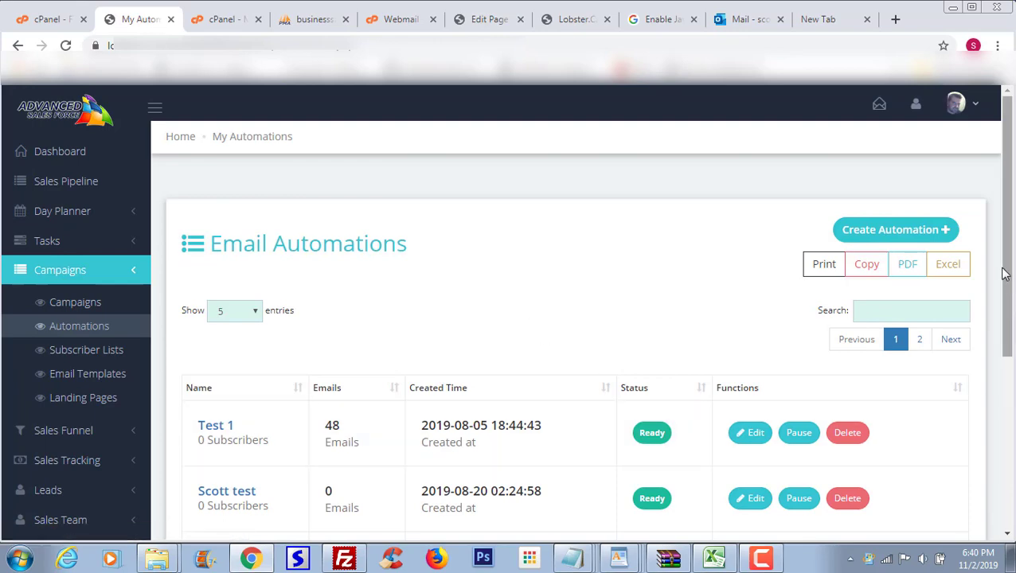
left_click_drag(1007, 274, 1007, 306)
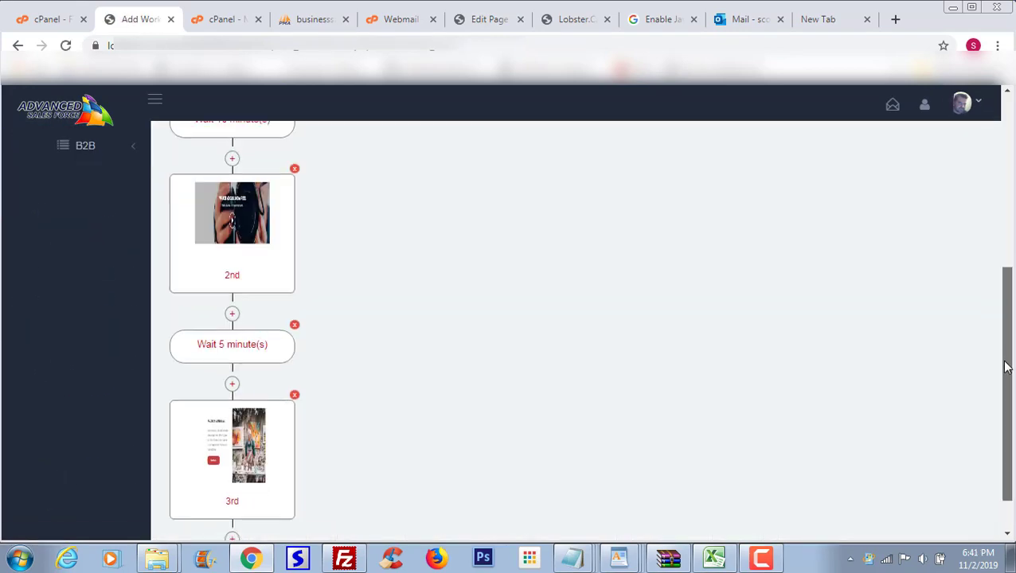
left_click_drag(1006, 368, 1001, 230)
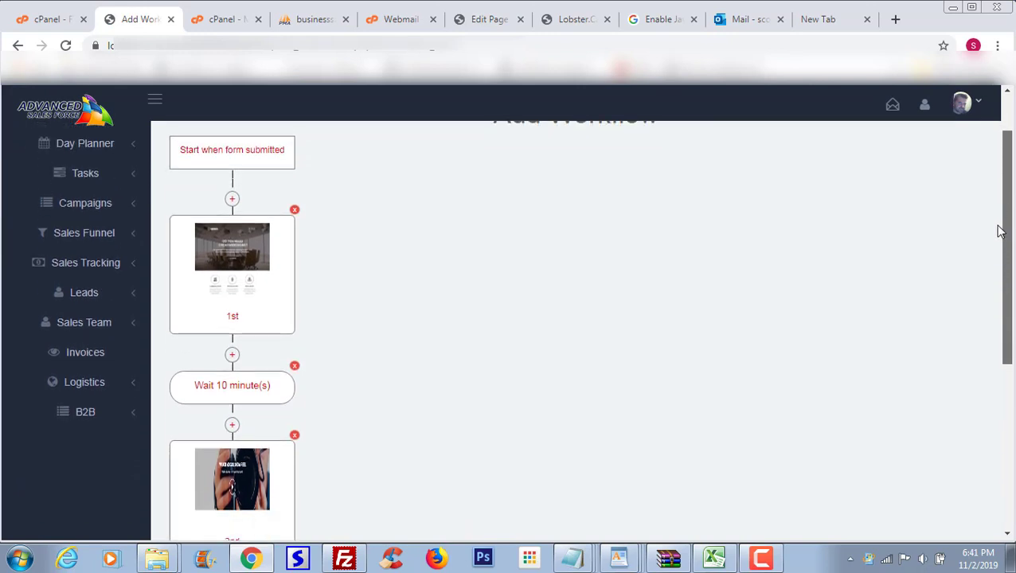
left_click_drag(1001, 231, 1007, 216)
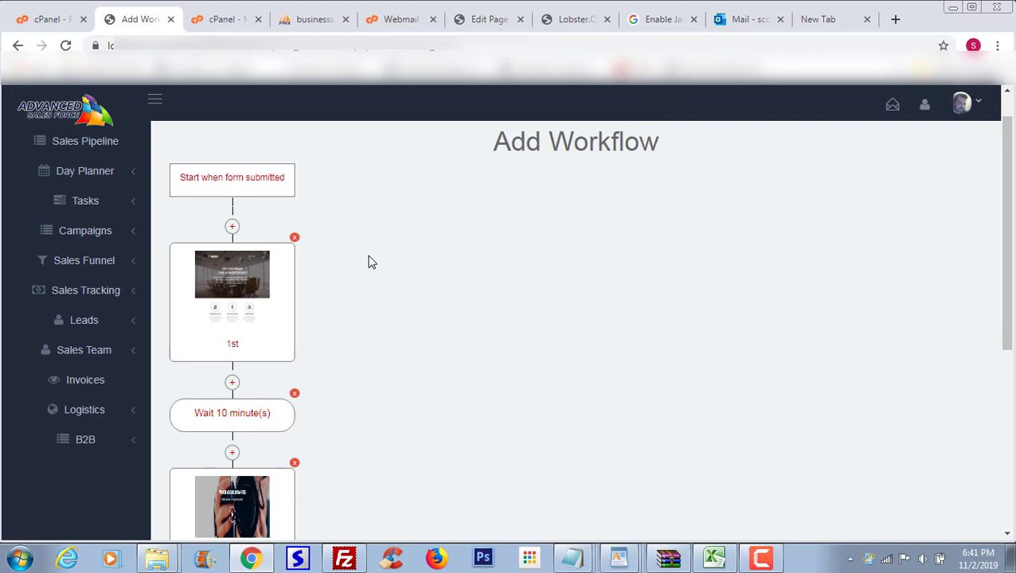
Go to the campaigns' email templates and create a new template named "Swims template"
left_click_drag(1007, 232, 1011, 399)
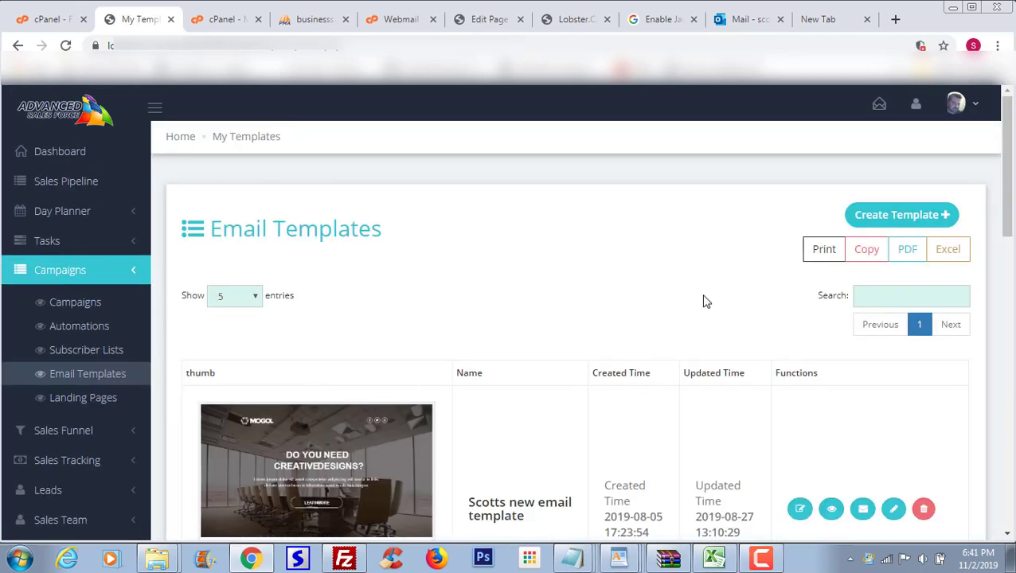
mouse_move(1009, 171)
left_mouse_down()
mouse_move(1013, 364)
mouse_move(1006, 161)
left_mouse_up()
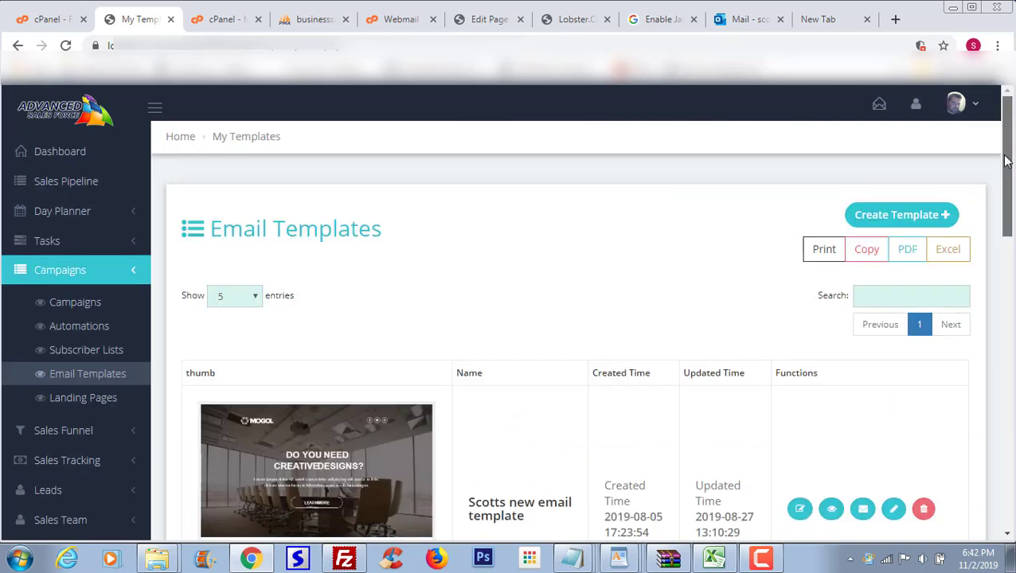
left_click(892, 213)
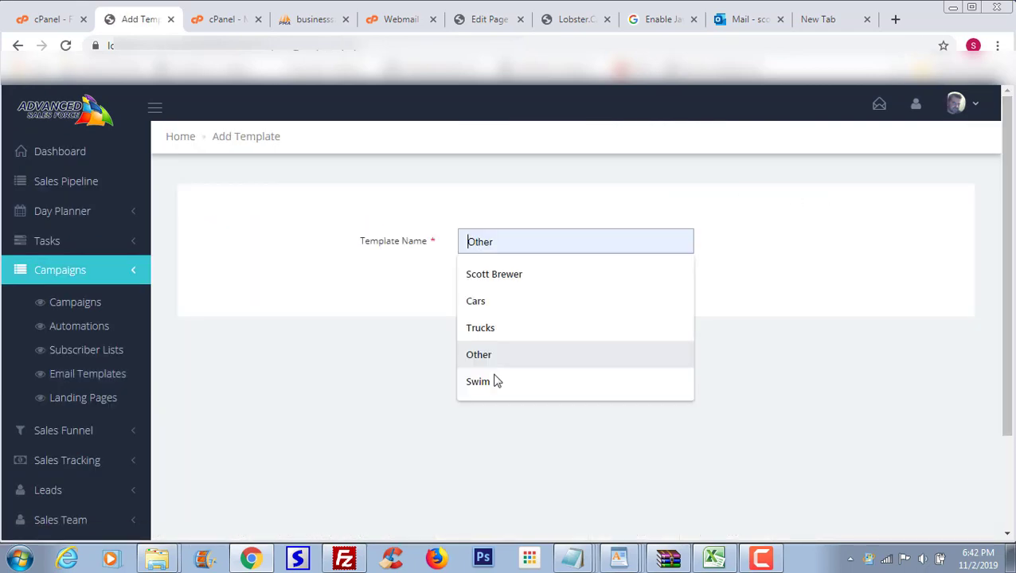
left_click(482, 381)
type("s template")
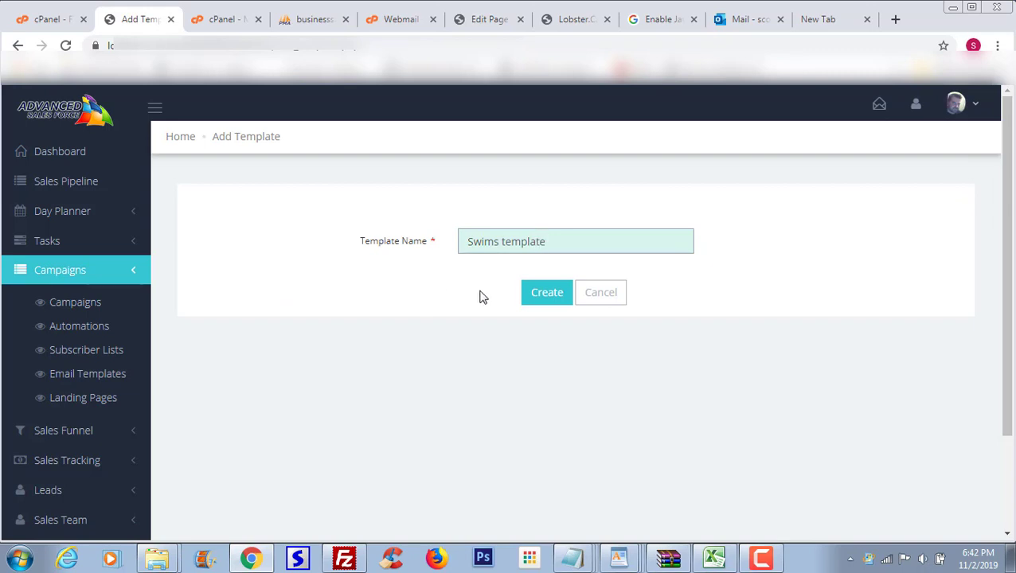
left_click(543, 294)
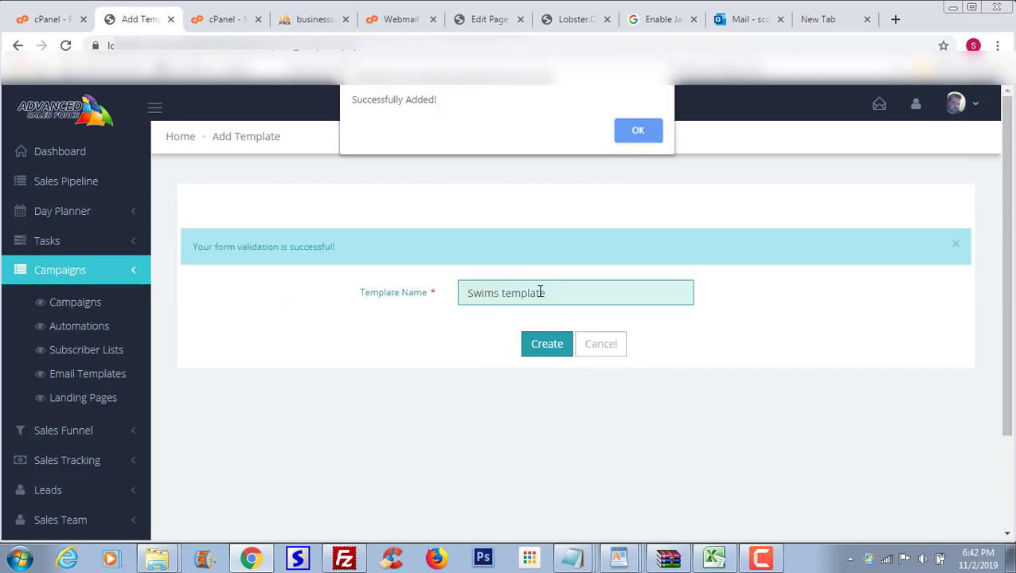
left_click(638, 129)
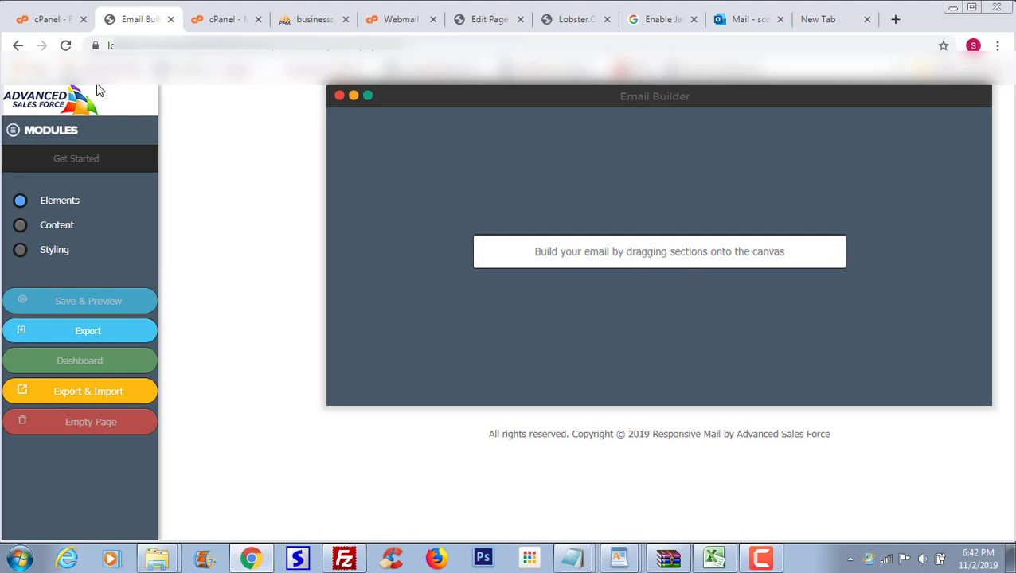
Leave the email builder and look over the existing landing pages and their available functions
left_click(19, 45)
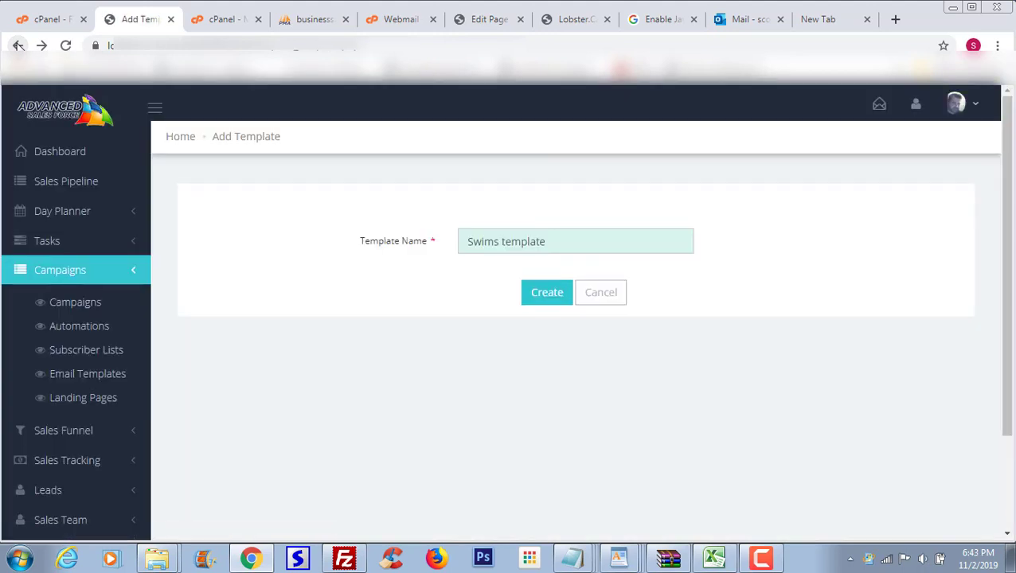
left_click(19, 45)
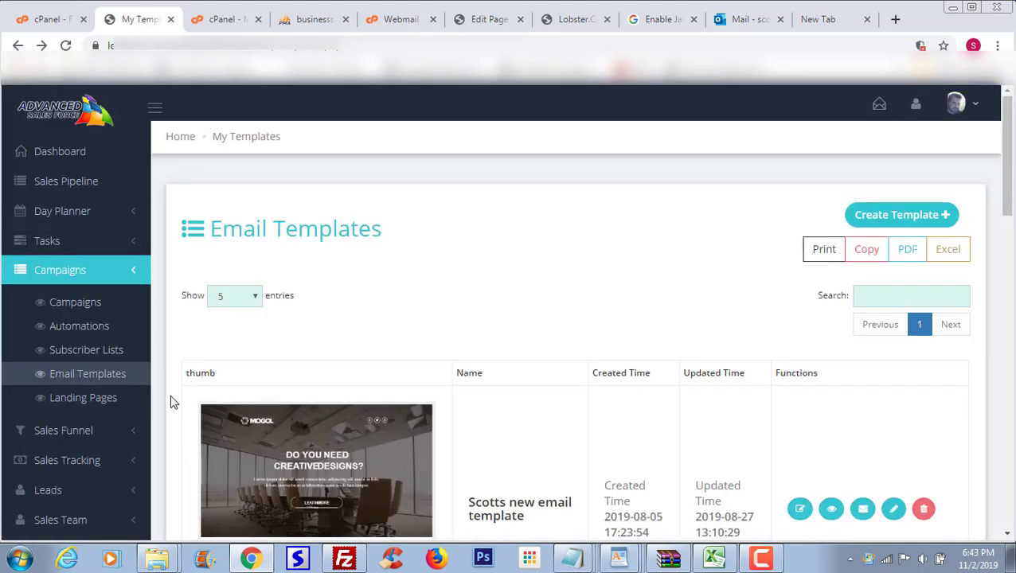
left_click(90, 404)
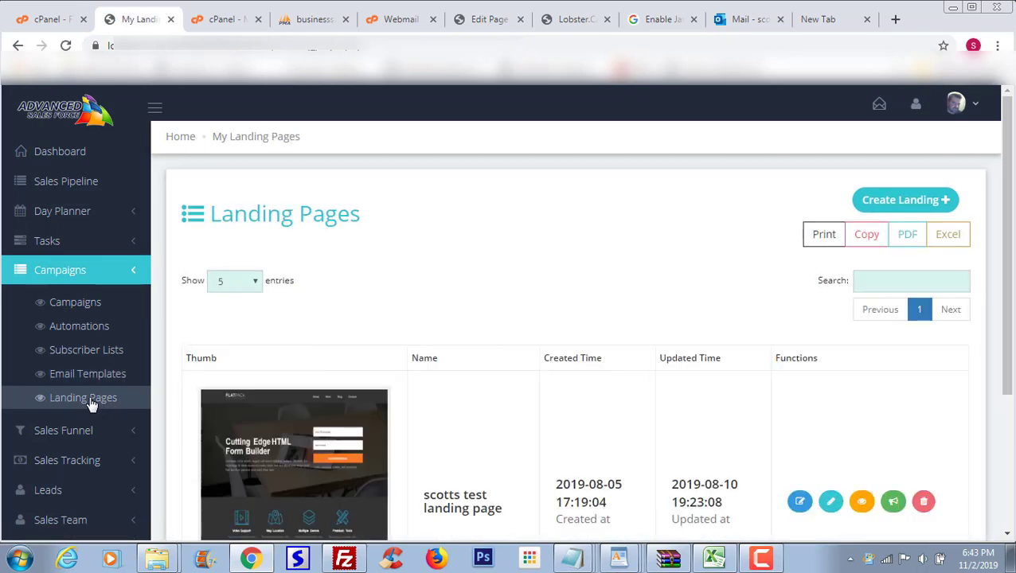
left_click_drag(1008, 239, 1007, 342)
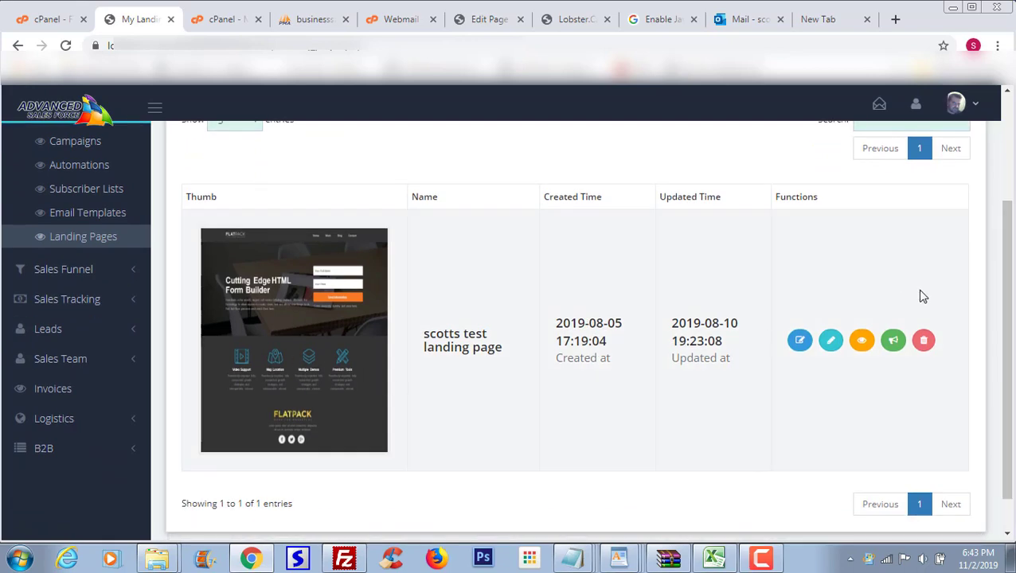
left_click_drag(998, 396, 998, 304)
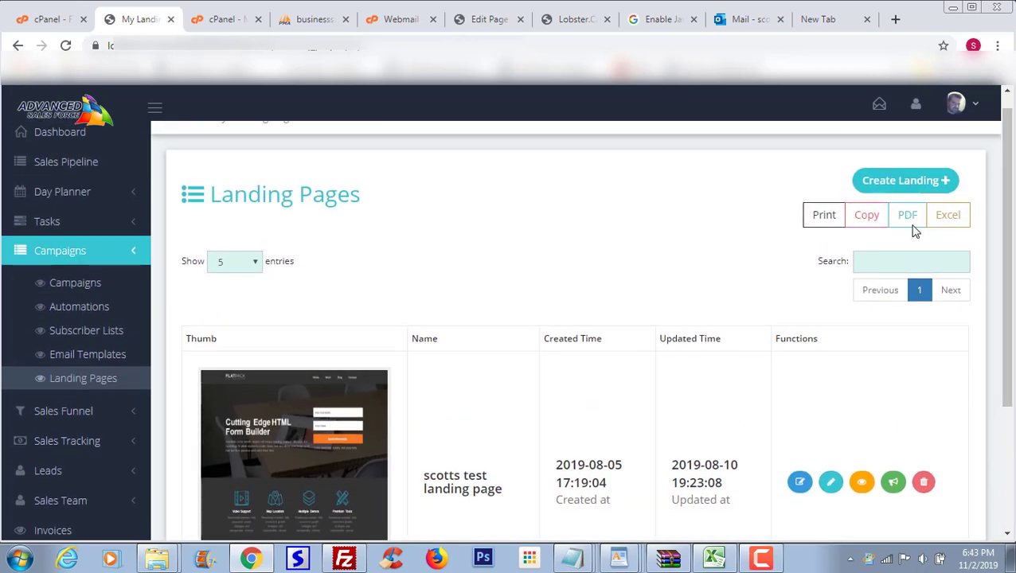
Create a new landing page named "landing 1" and open it in the page builder
left_click(900, 183)
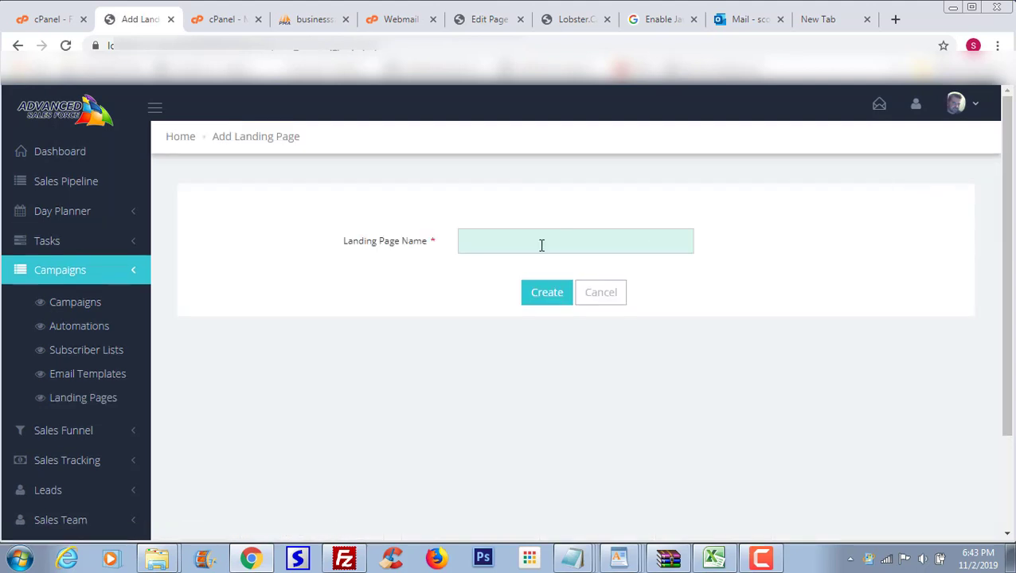
left_click(475, 242)
type("landing 1")
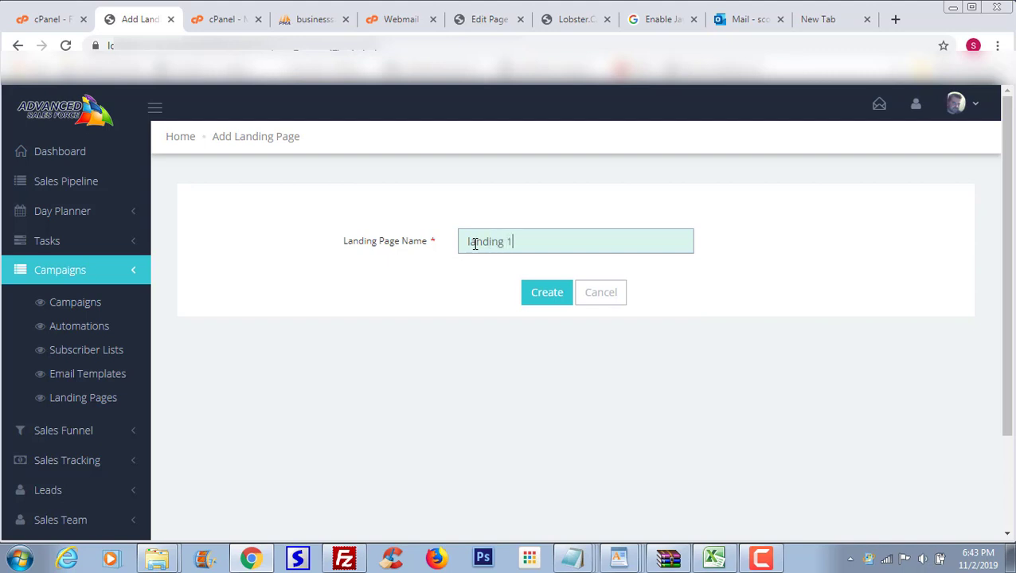
left_click(544, 294)
left_click(651, 130)
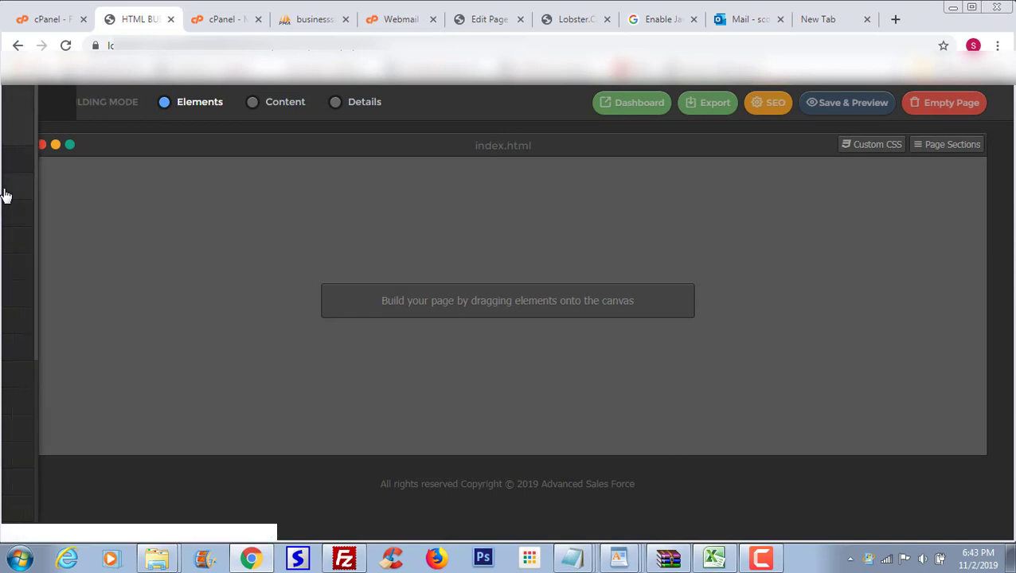
Add the header block with the Buy Tickets button to the page, followed by the "Flexible Software System For Developers" block
mouse_move(5, 195)
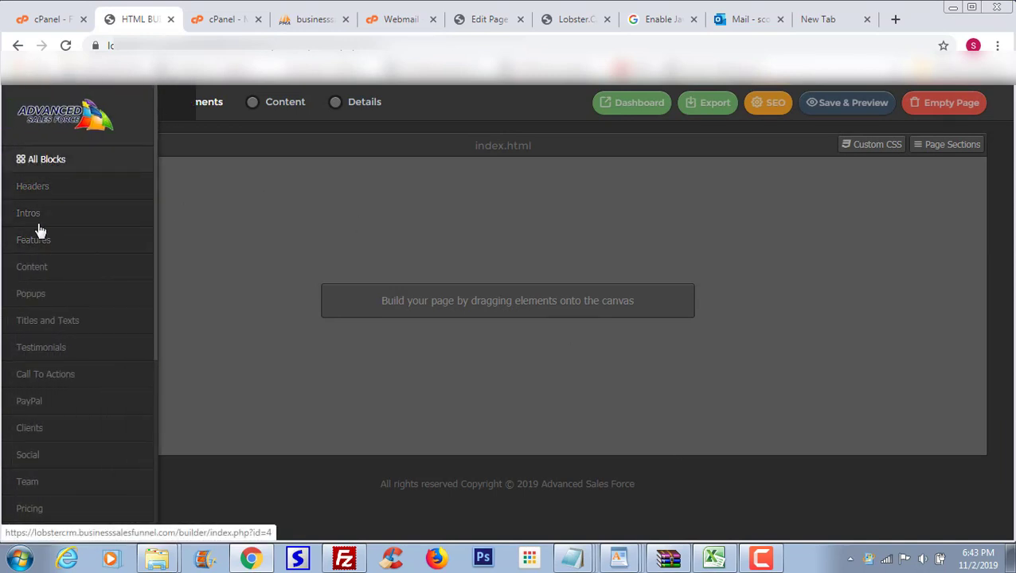
left_click(44, 161)
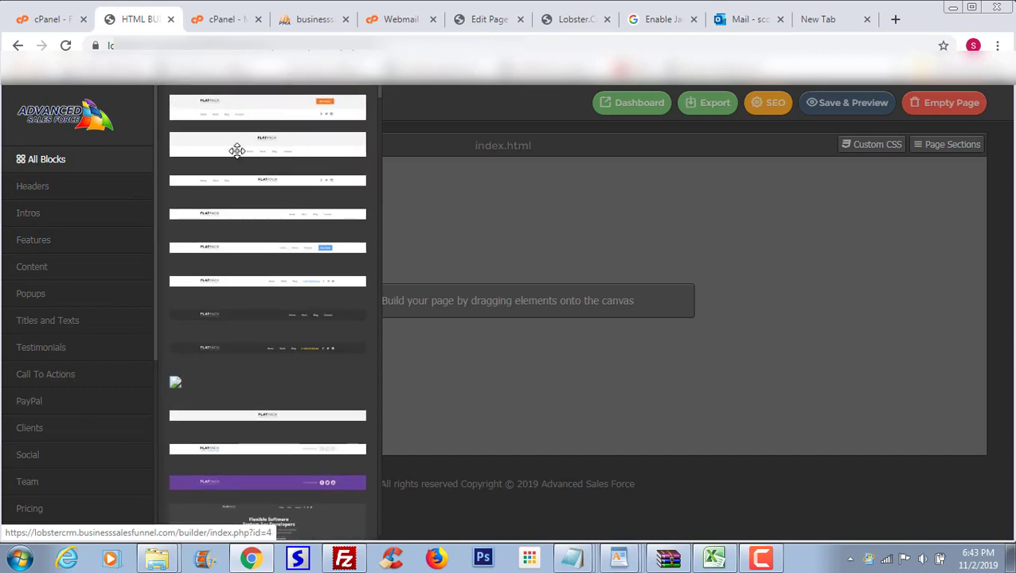
left_click_drag(255, 105, 624, 195)
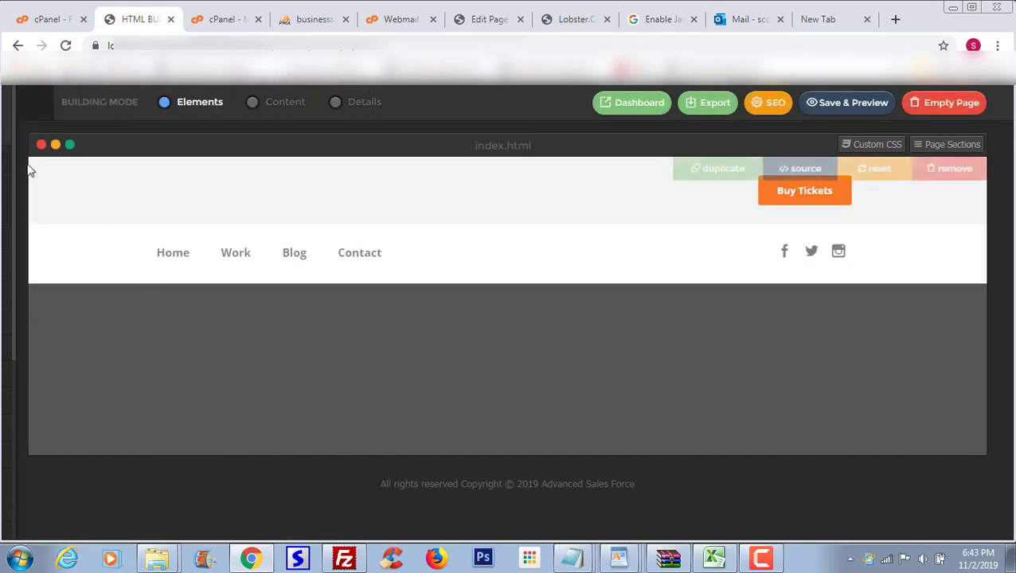
left_click(39, 161)
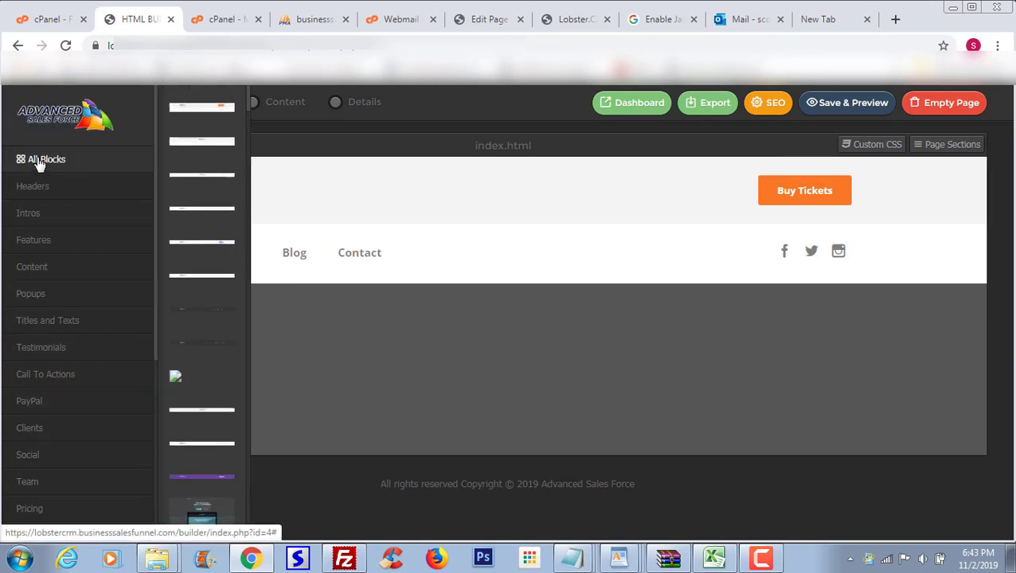
scroll(247, 439, "down", 2)
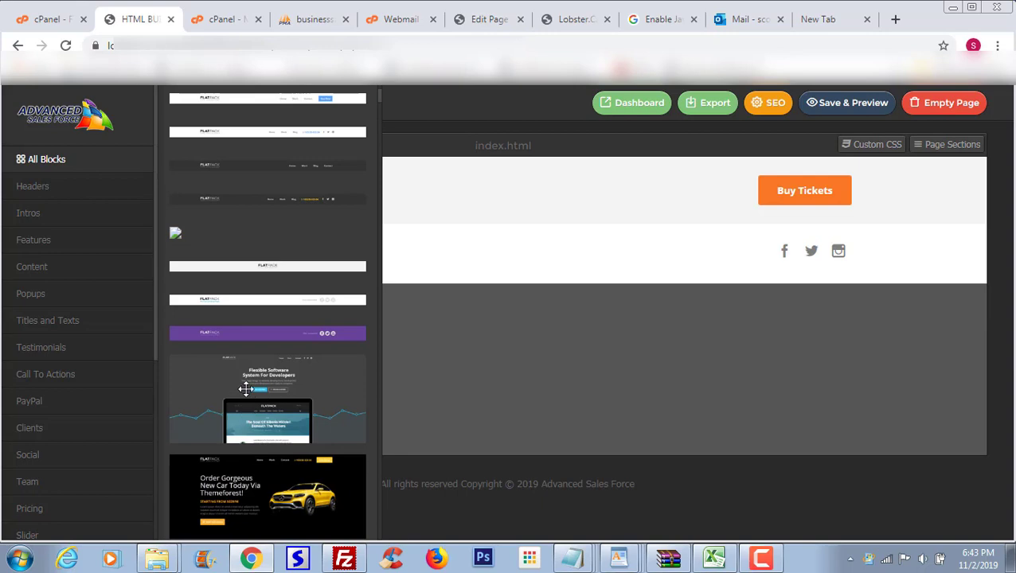
left_click_drag(245, 387, 581, 345)
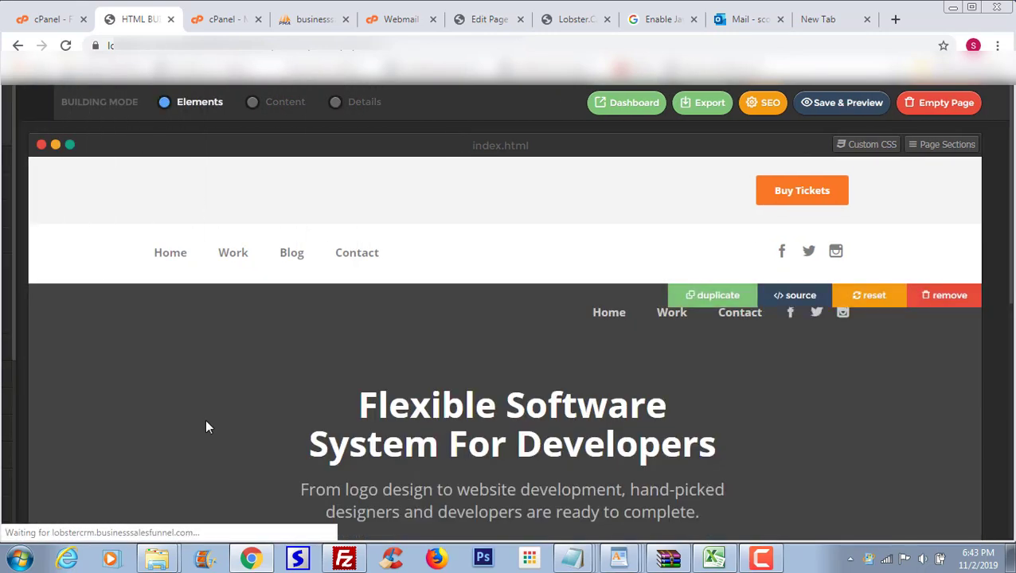
mouse_move(1012, 219)
left_mouse_down()
mouse_move(1014, 449)
mouse_move(1012, 213)
left_mouse_up()
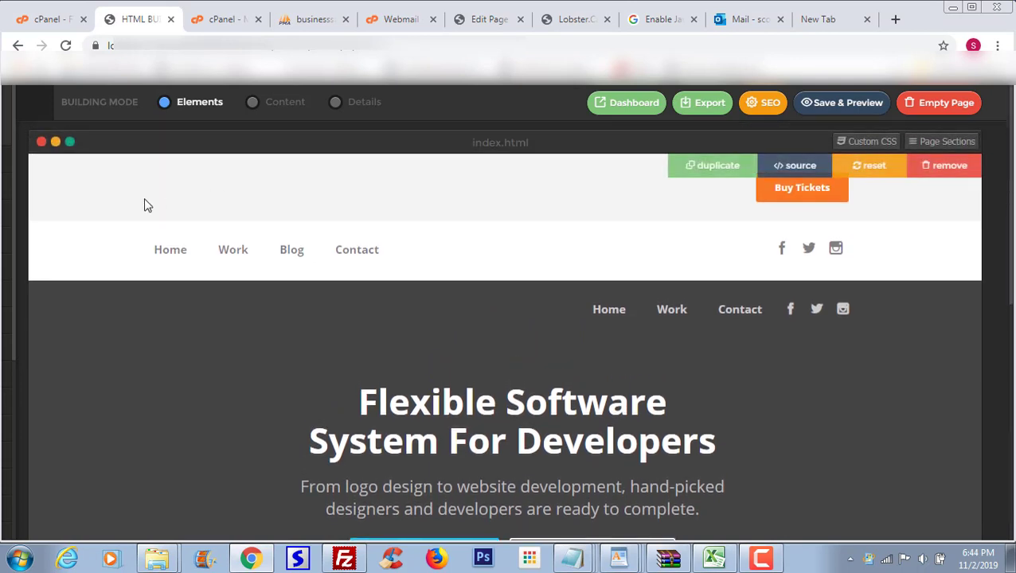
Leave the page builder for the sales funnels list and start a new sales funnel workflow, dismissing its directions
mouse_move(2, 119)
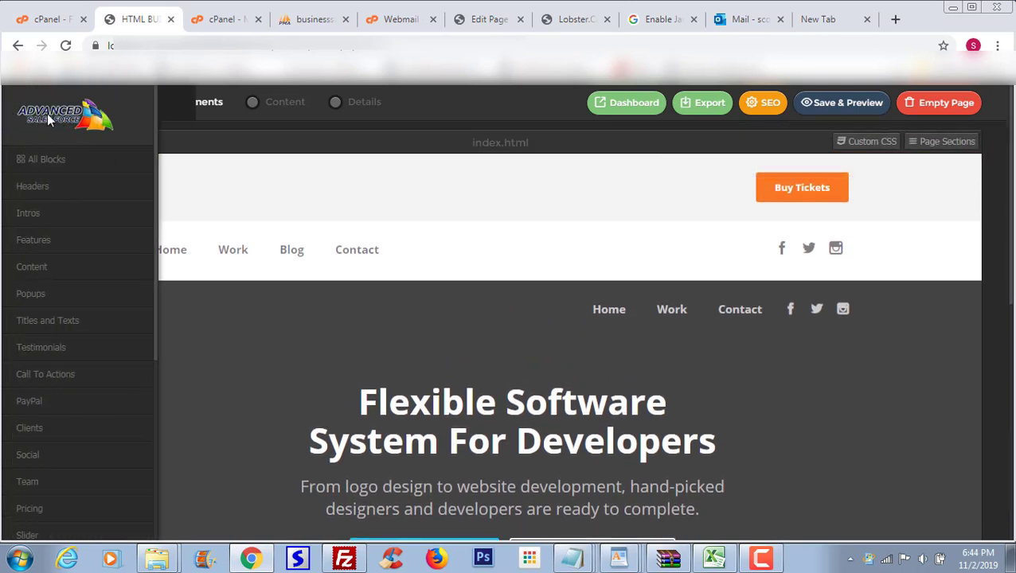
left_click(36, 95)
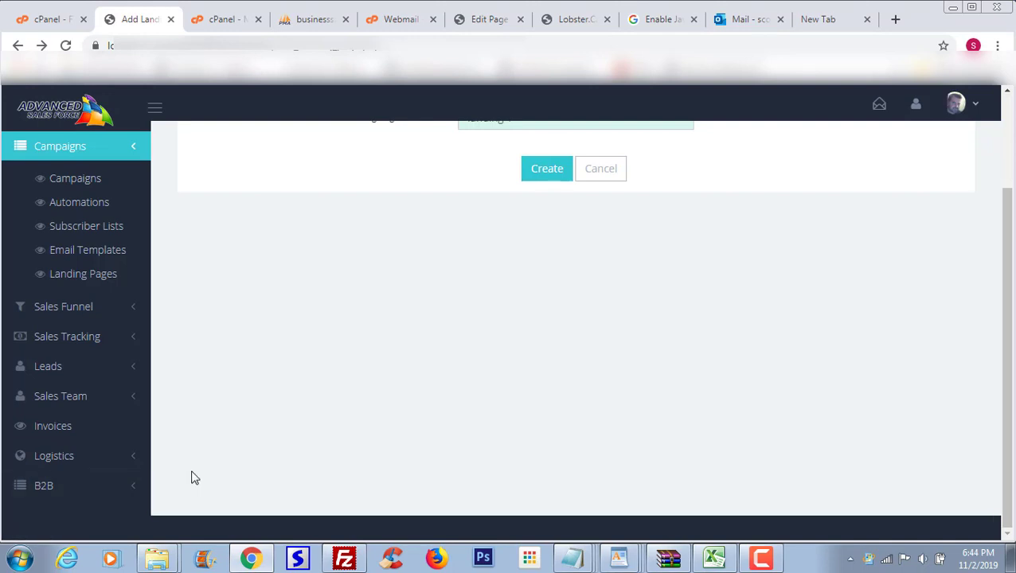
left_click(135, 310)
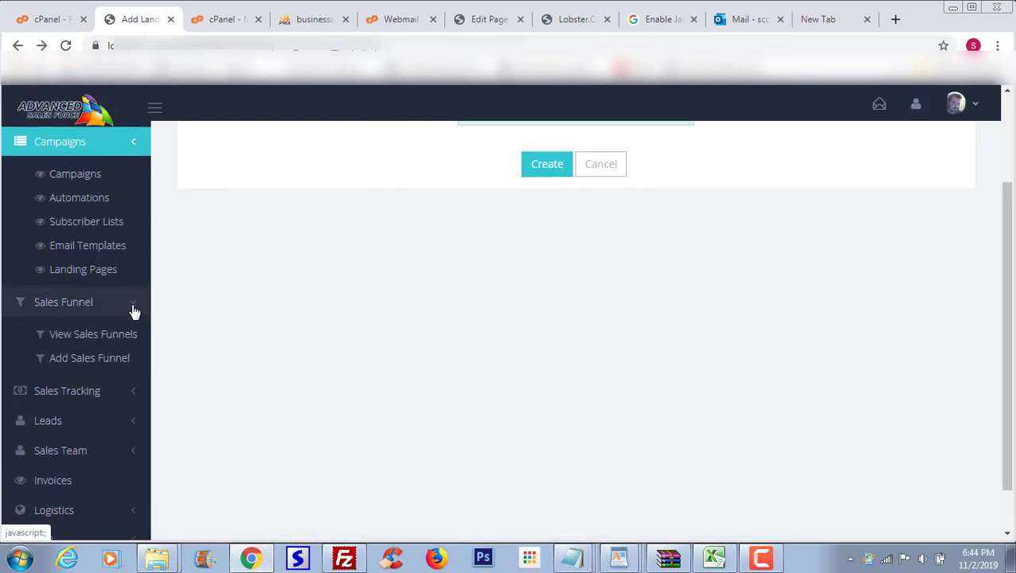
left_click(90, 321)
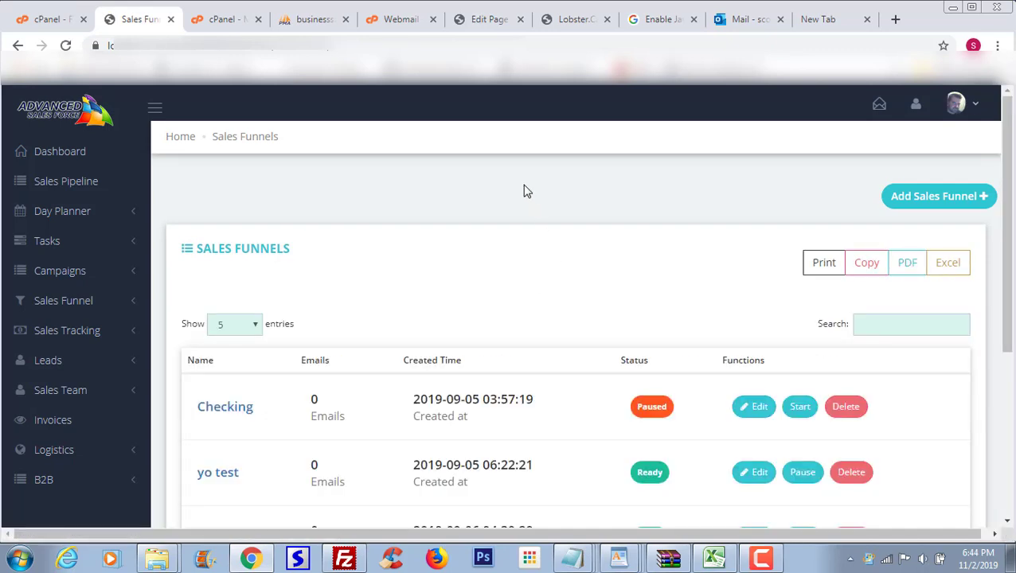
left_click(949, 165)
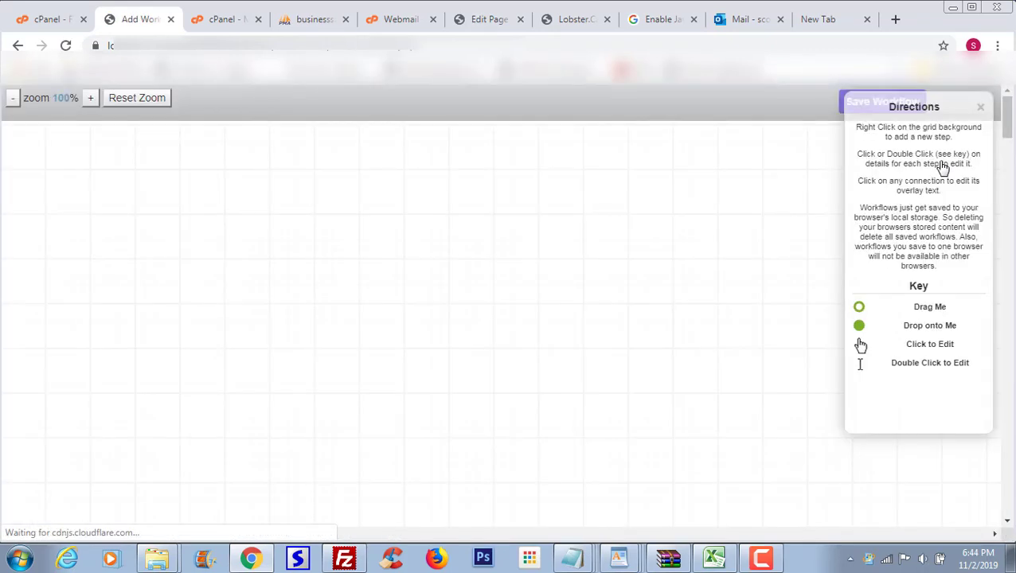
left_click(980, 106)
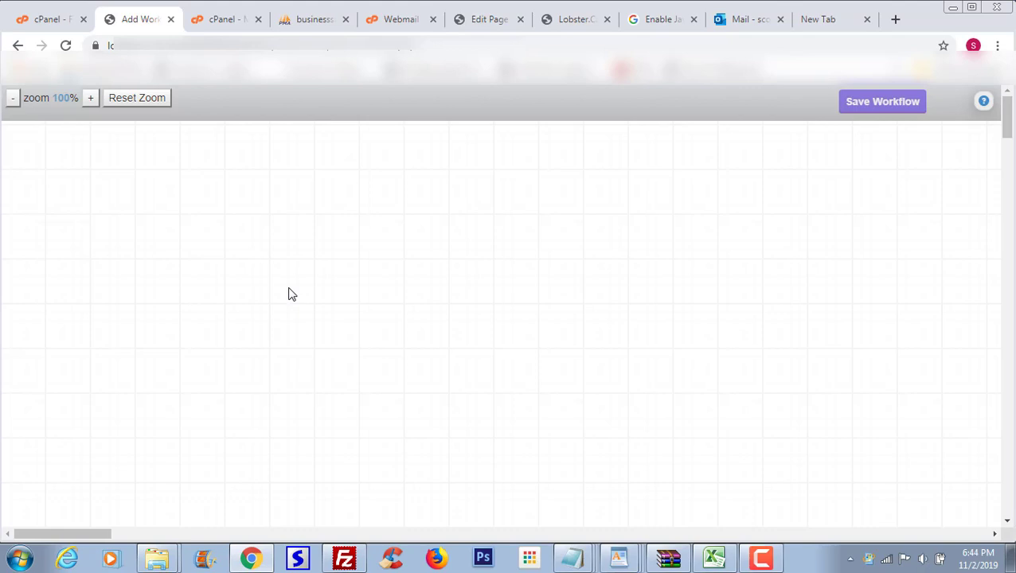
Add a Lead Source step to the blank workflow and set its web form to "lead form 1"
right_click(83, 224)
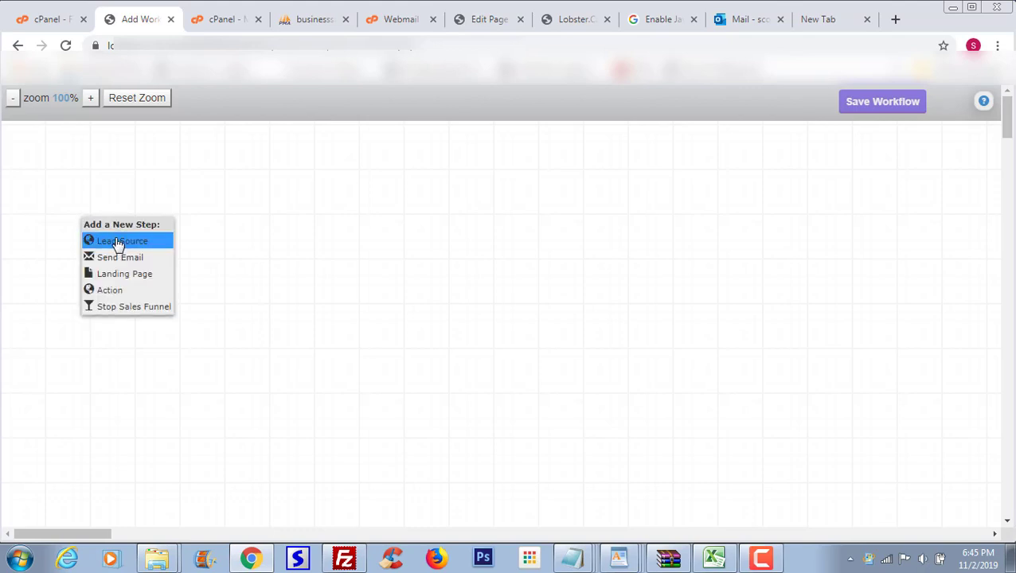
left_click(118, 243)
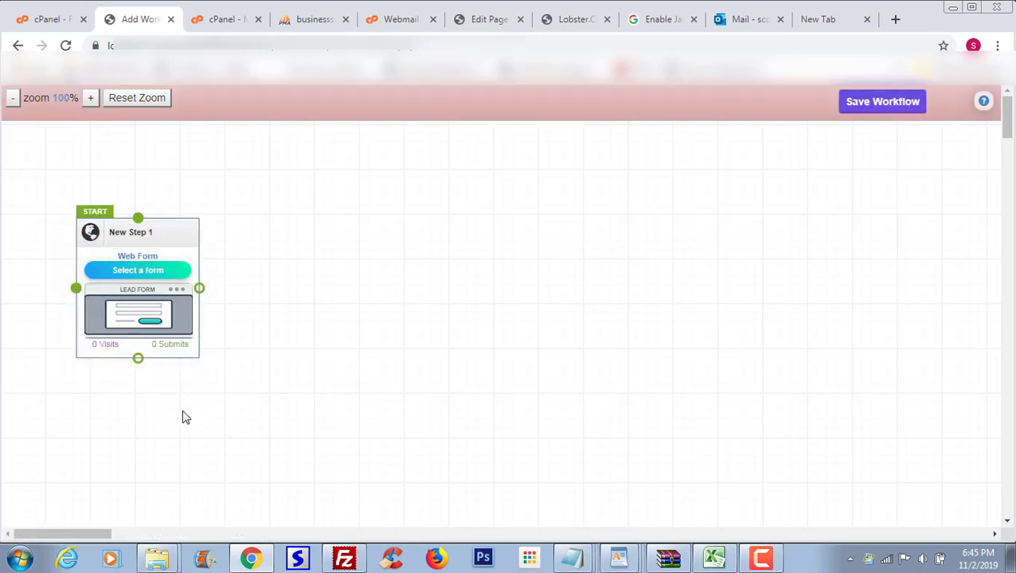
left_click(140, 259)
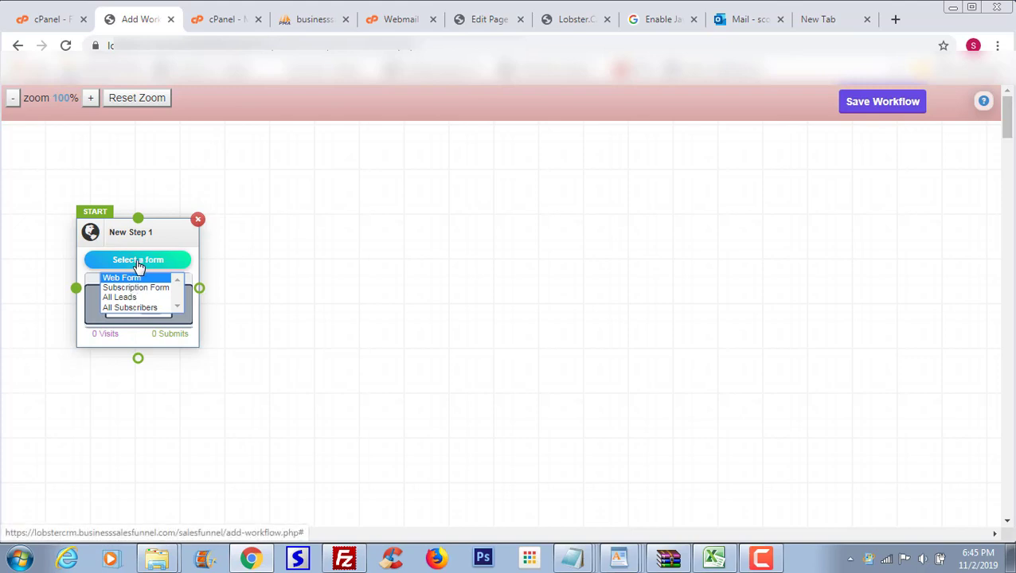
left_click(123, 278)
left_click(620, 235)
left_click(626, 218)
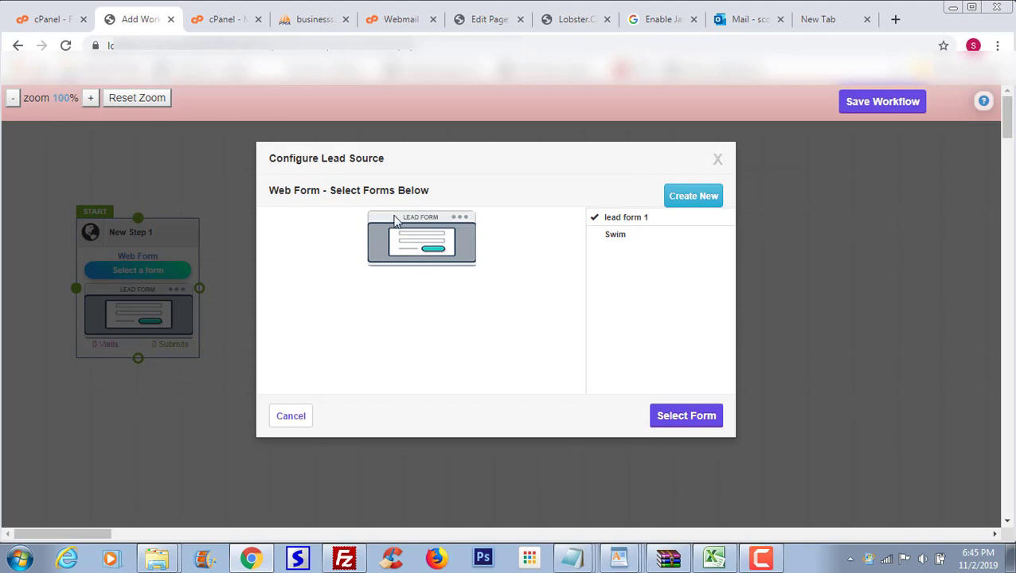
left_click(661, 417)
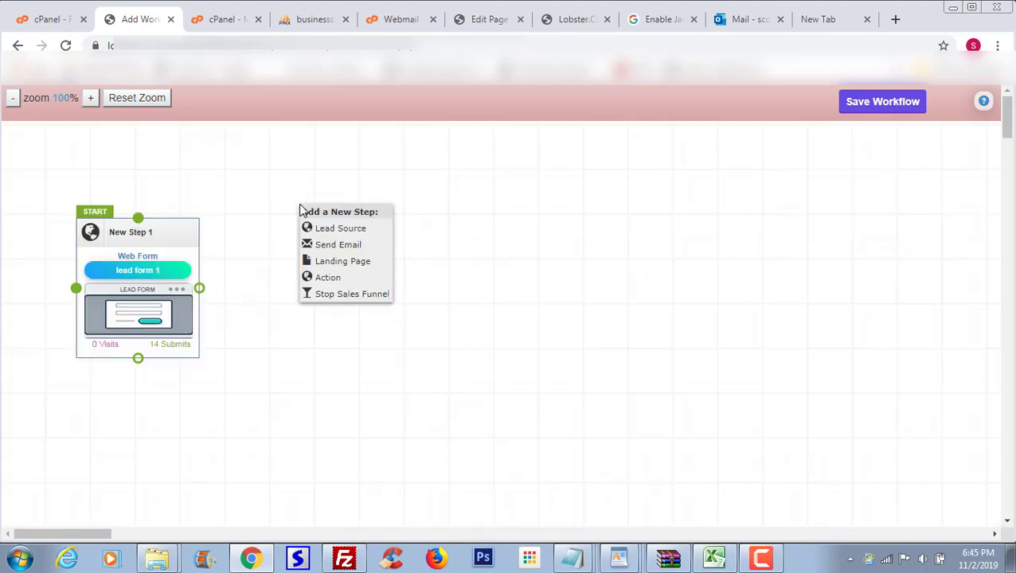
Add a Send Email step beside the lead source, move it slightly higher, and connect the lead source to it
left_click(334, 244)
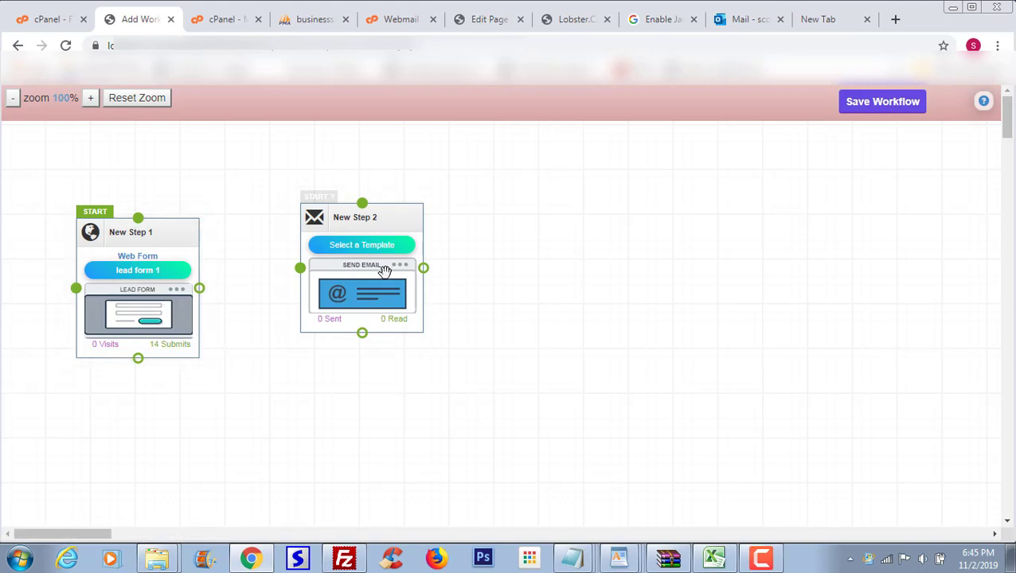
left_click_drag(359, 226, 360, 196)
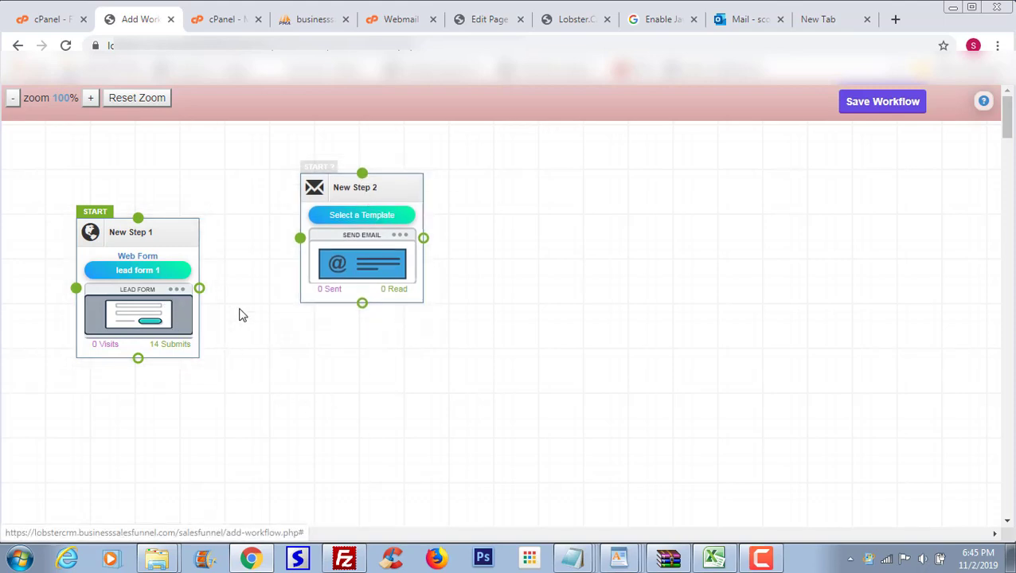
left_click_drag(200, 290, 301, 245)
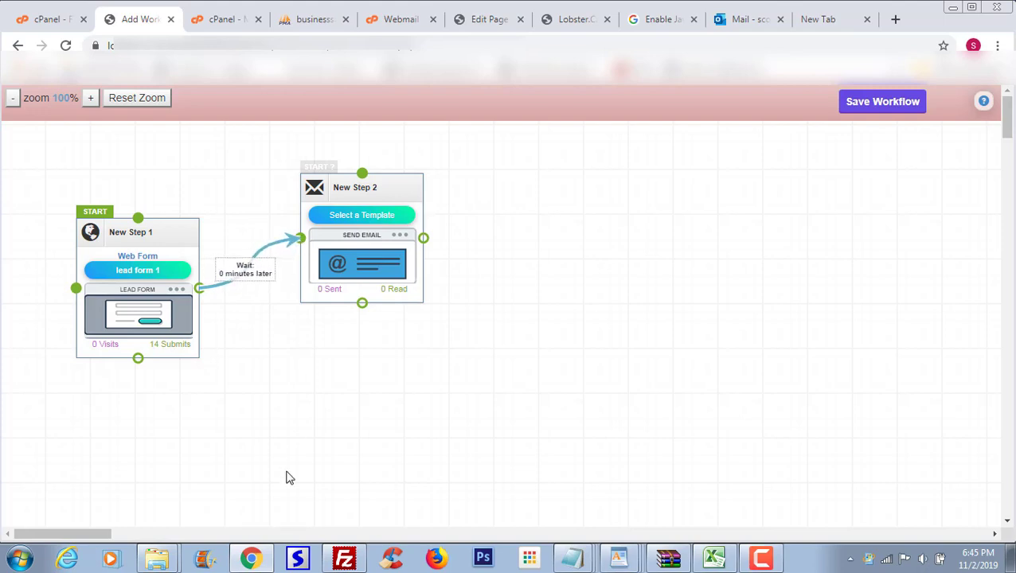
Add a second Send Email step to the workflow, connect the first email step to it, and space both email steps apart
left_click_drag(363, 192, 401, 193)
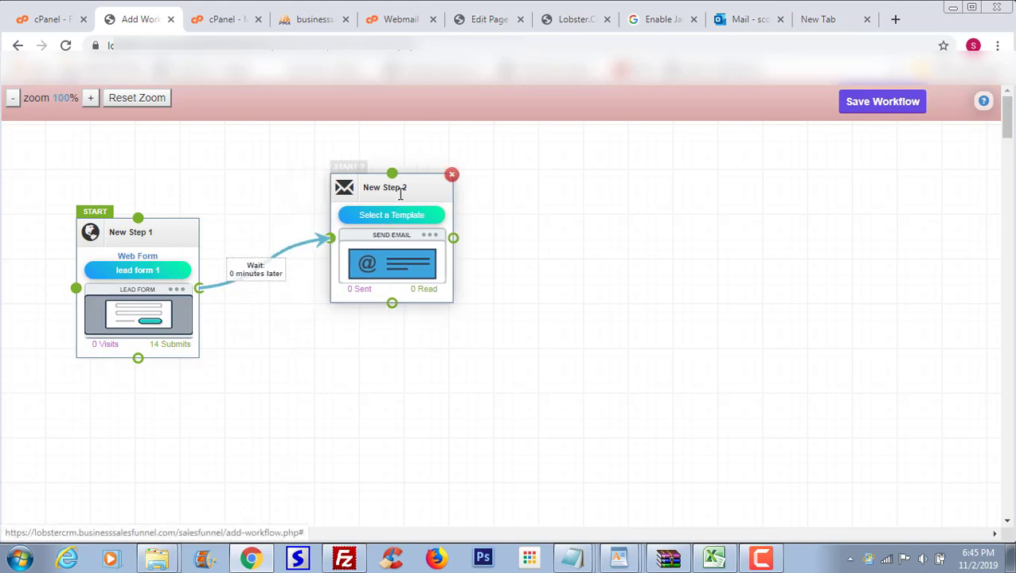
right_click(533, 248)
left_click(548, 280)
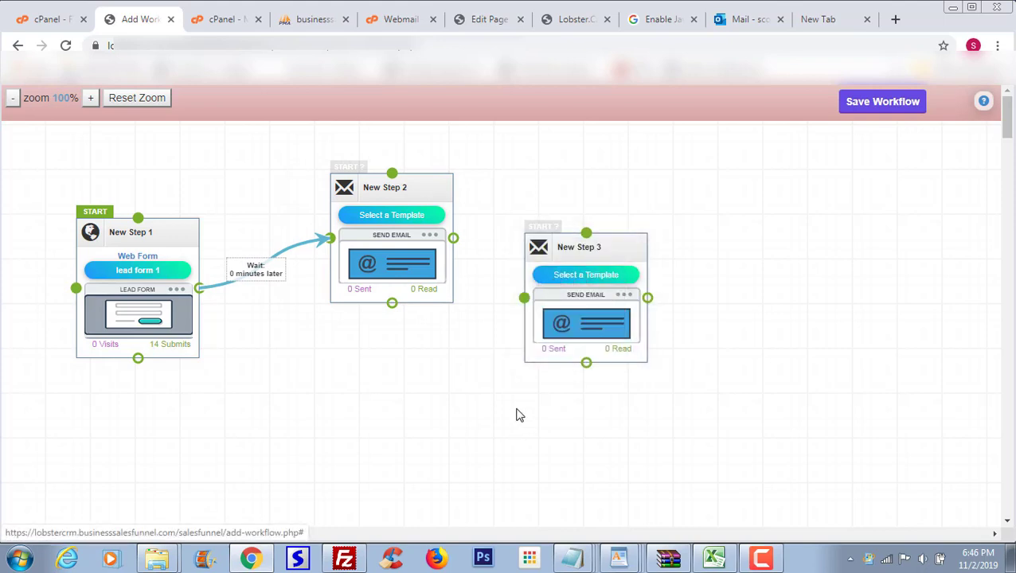
left_click_drag(453, 239, 524, 303)
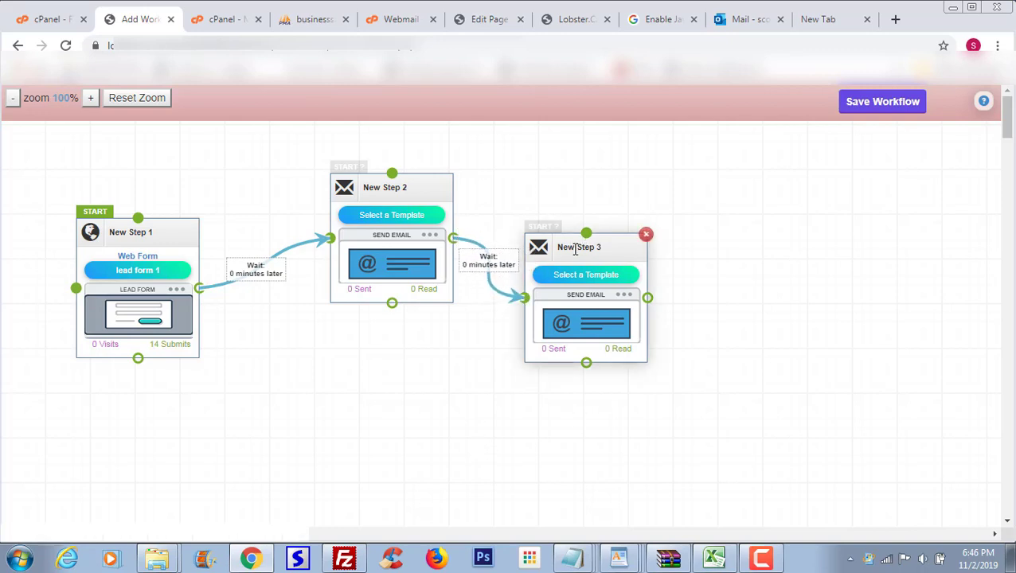
left_click_drag(578, 242, 607, 257)
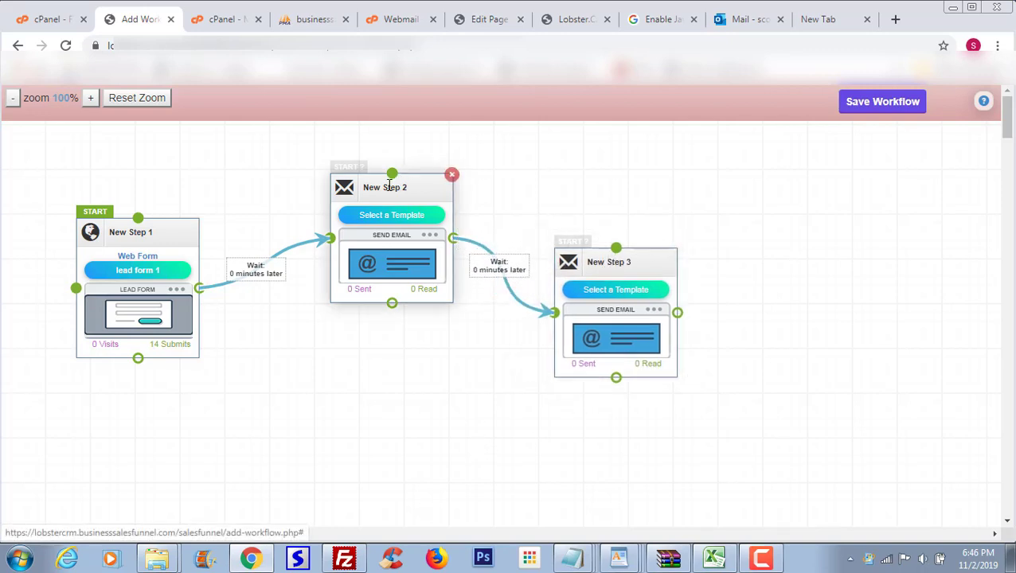
left_click_drag(379, 188, 349, 172)
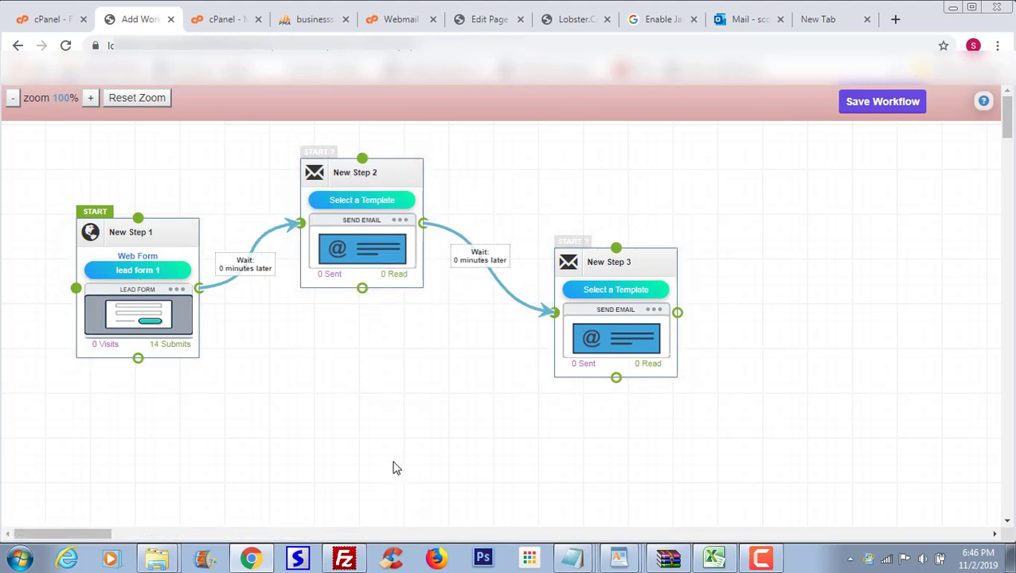
Add a landing page step beyond the second email step and set its page to "scotts test landing page"
right_click(761, 226)
left_click(798, 276)
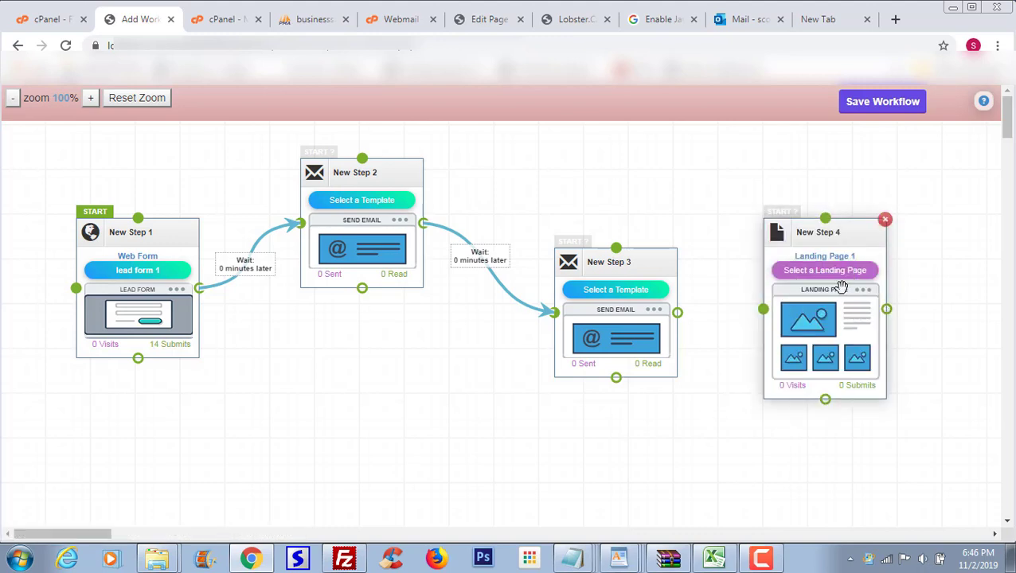
left_click(829, 271)
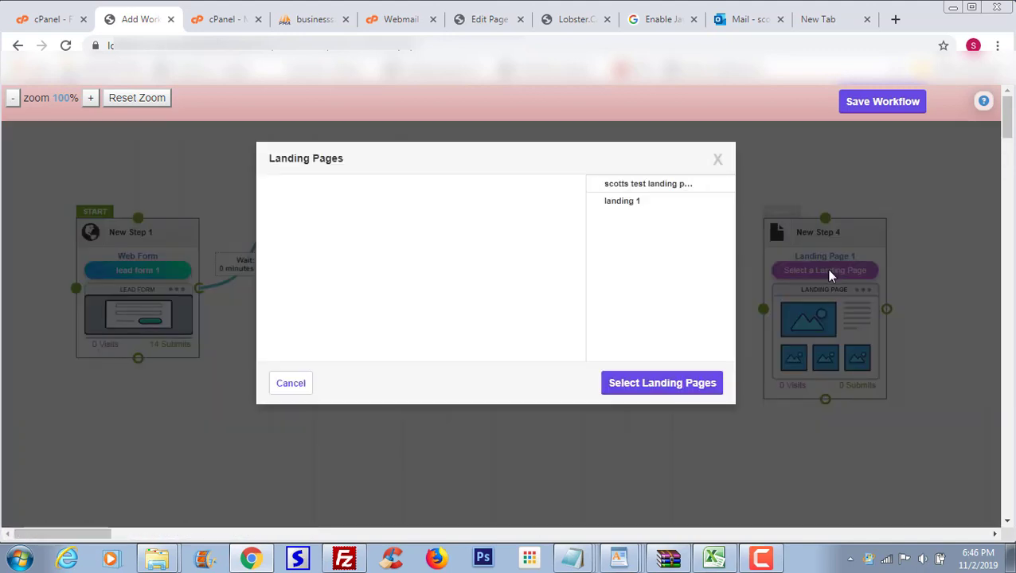
left_click(664, 185)
left_click(658, 389)
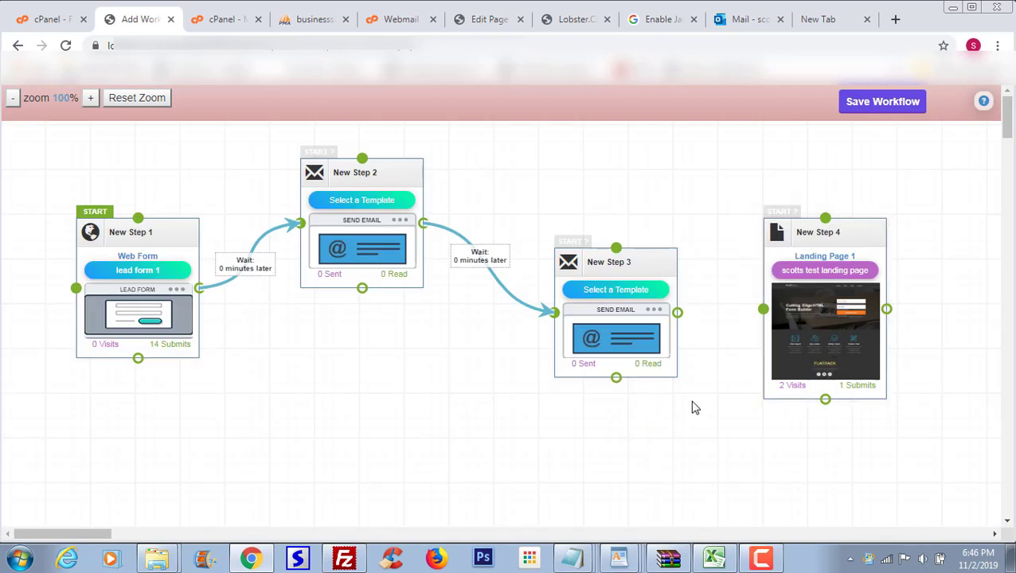
Connect the second email step to the repositioned landing page step and save the workflow as "scotts flow"
left_click_drag(775, 279, 804, 264)
left_click_drag(677, 313, 794, 297)
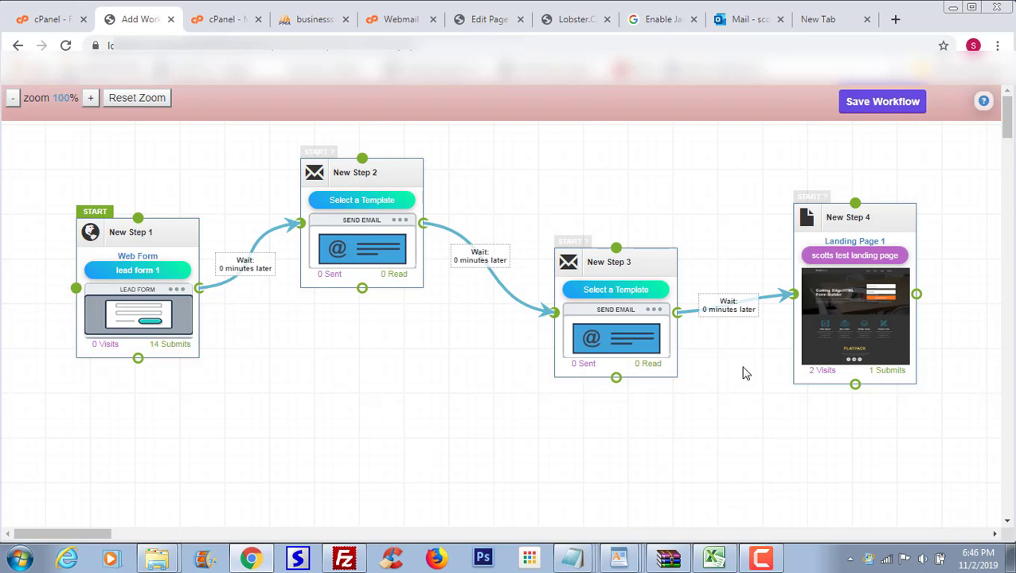
left_click(881, 104)
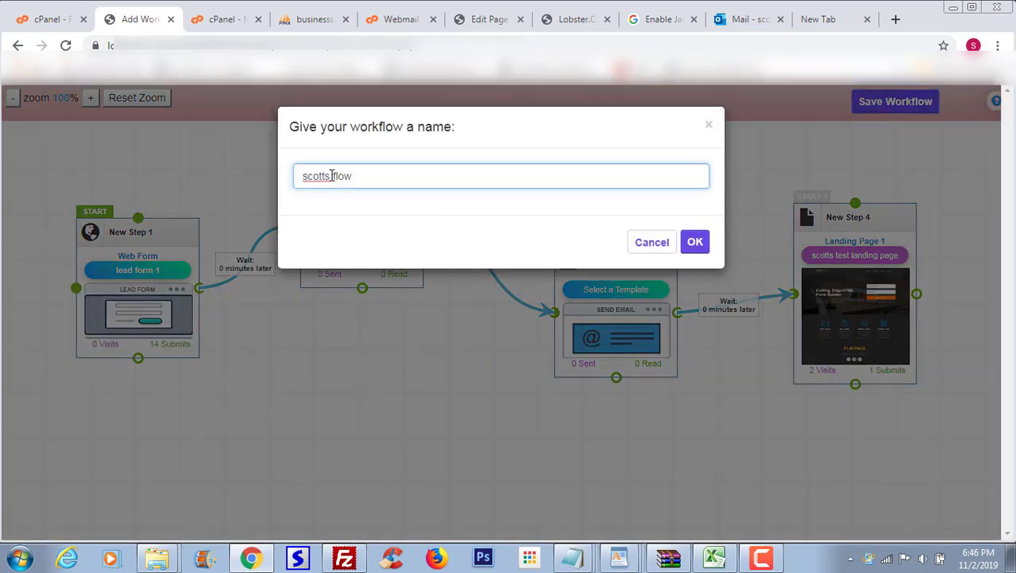
left_click(697, 242)
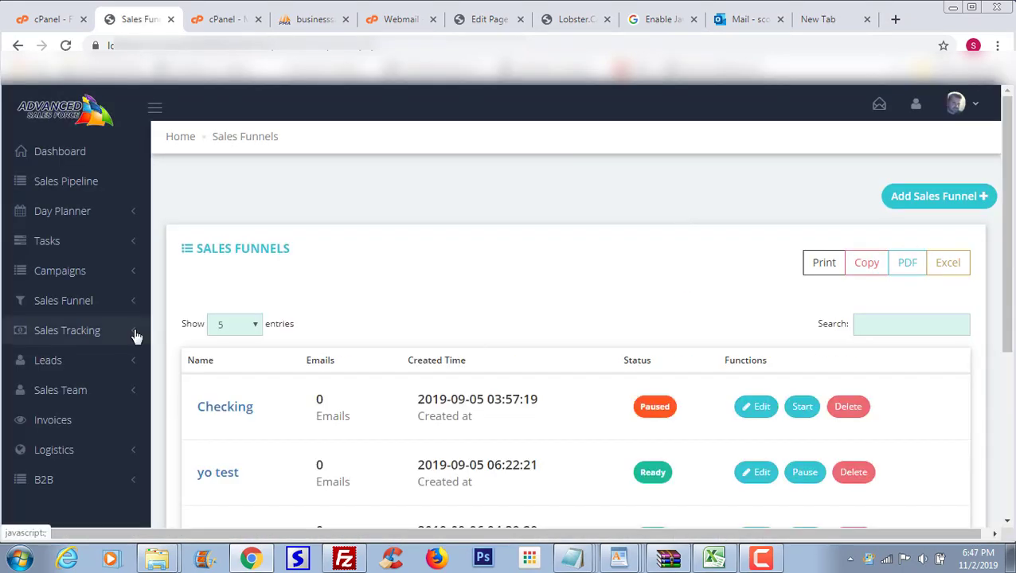
Look through the Sales Tracking and Leads options and open the Add Lead form to review its fields
left_click(135, 331)
scroll(139, 341, "down", 1)
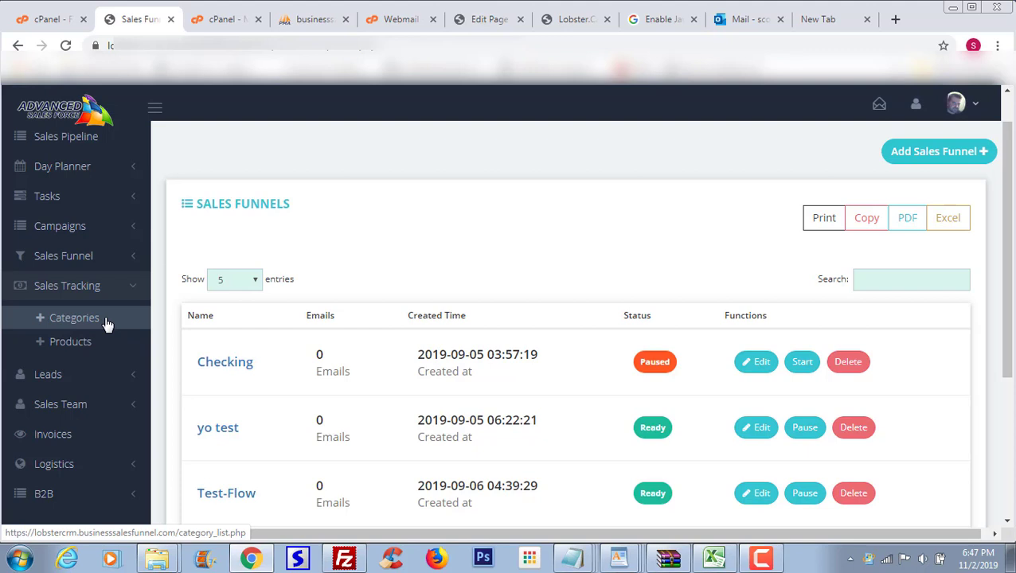
left_click(136, 377)
scroll(165, 375, "down", 1)
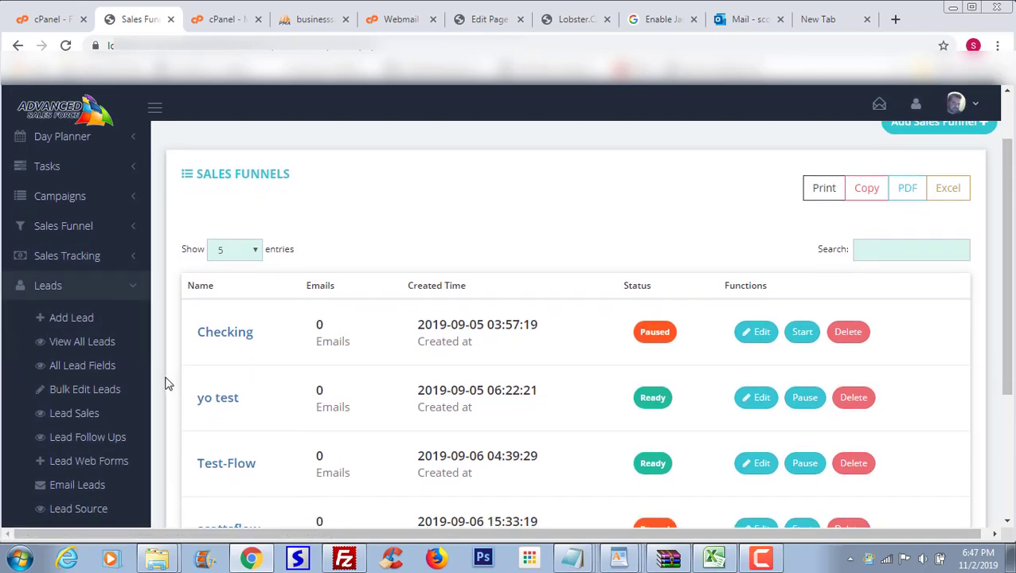
scroll(159, 402, "down", 2)
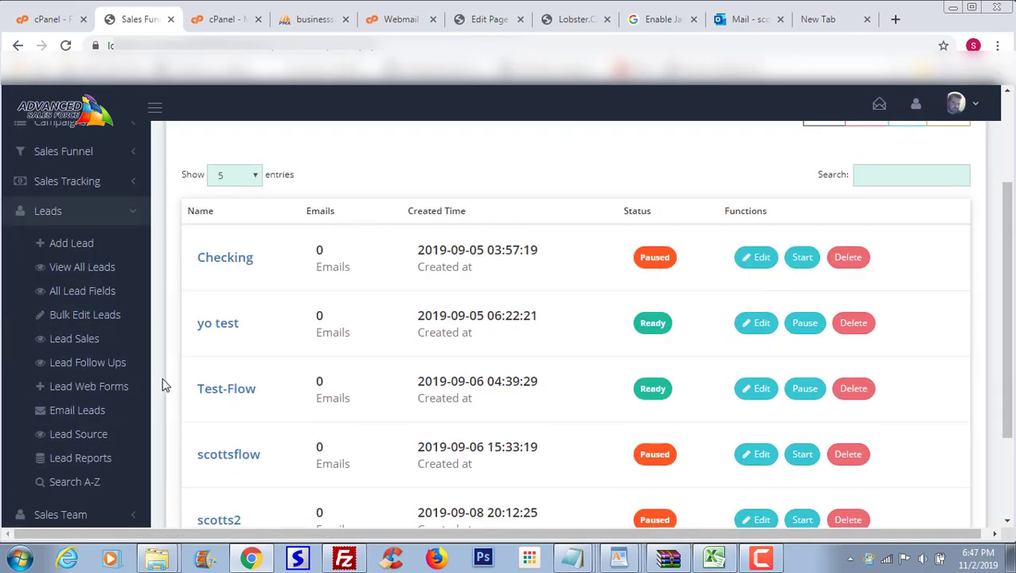
left_click(78, 250)
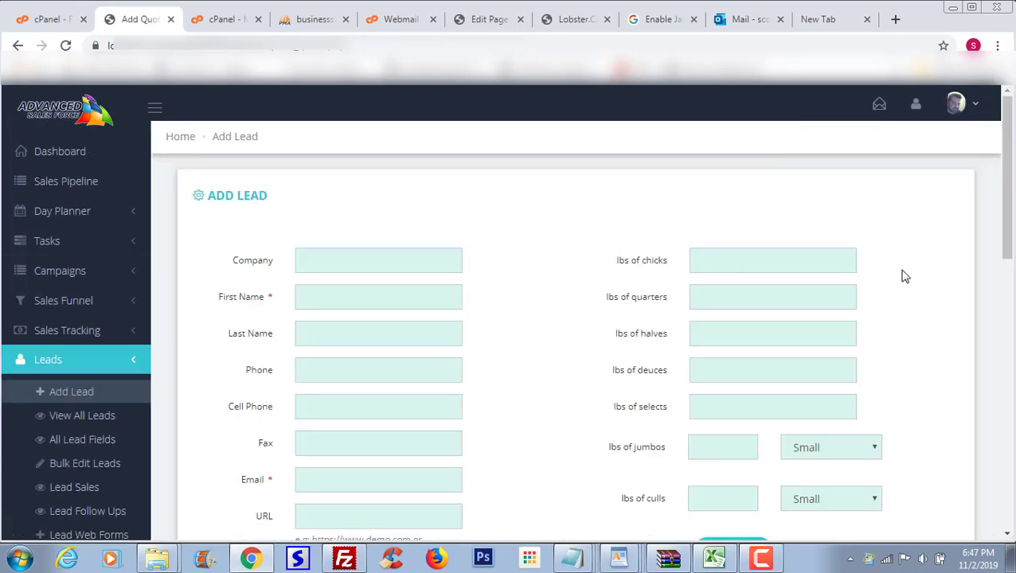
left_click_drag(1008, 182, 1009, 220)
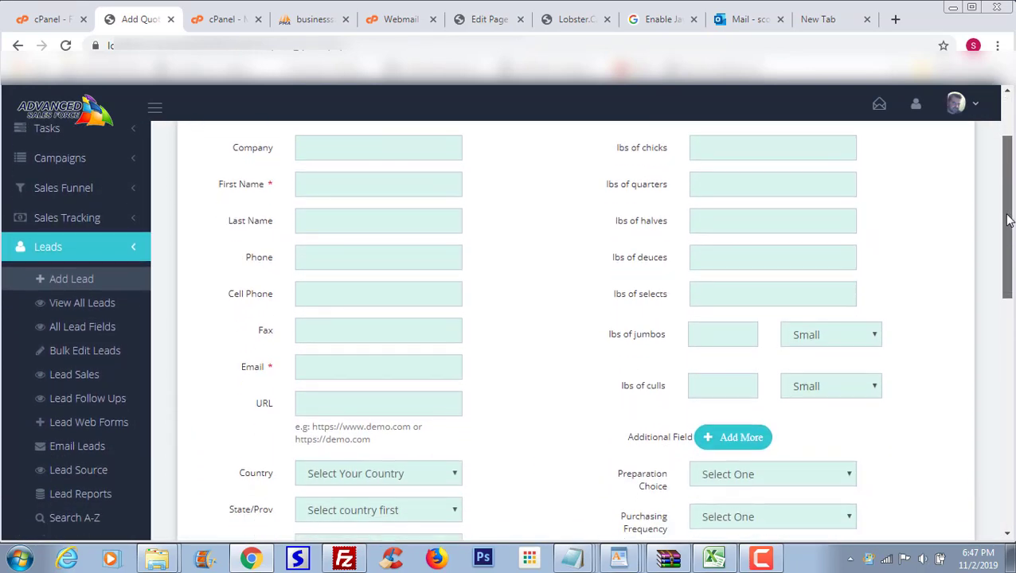
Open the list of all leads and try out its Email and Zip columns, showing them and hiding both again
left_click(79, 307)
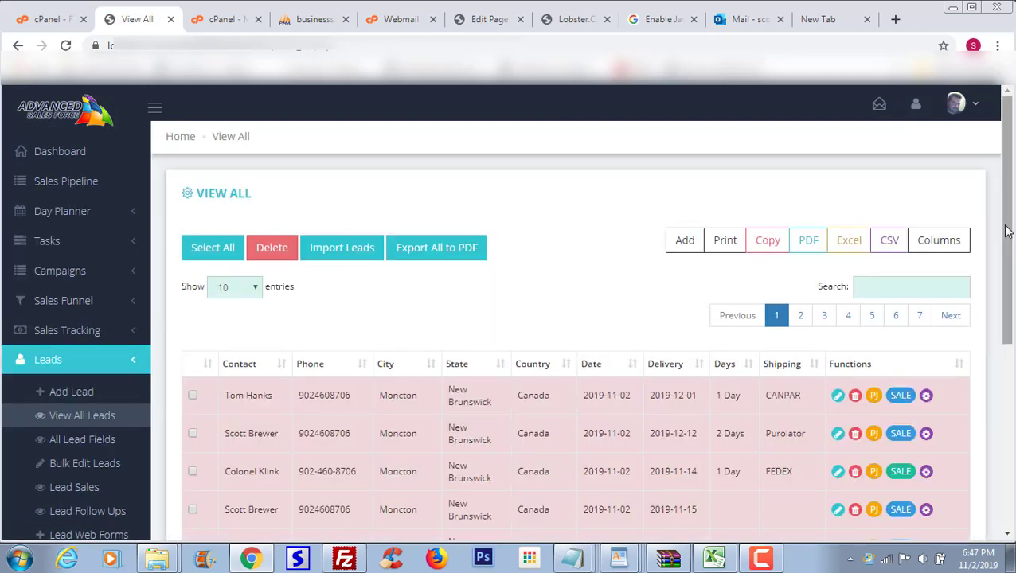
left_click_drag(1007, 230, 1010, 266)
left_click(940, 182)
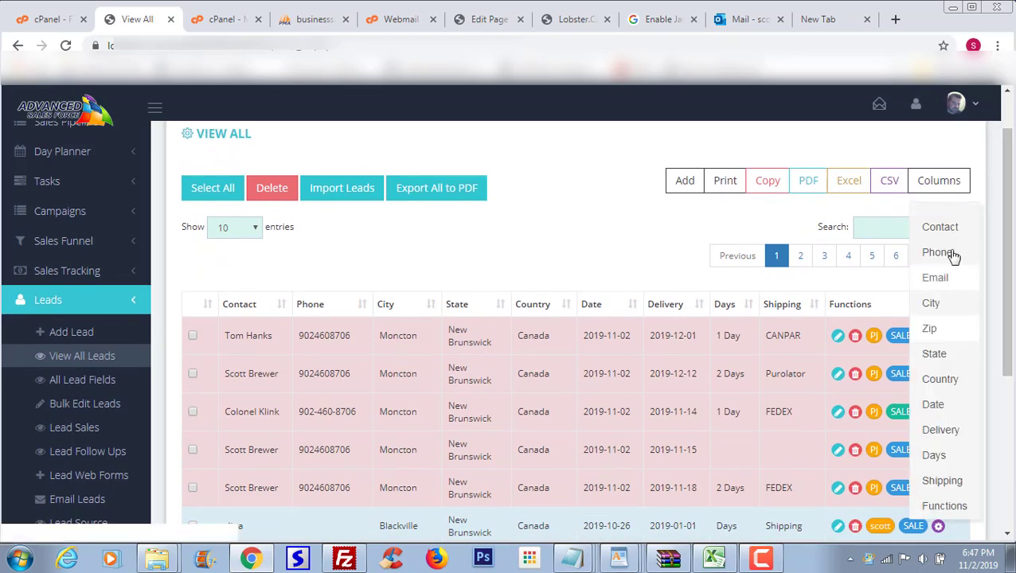
left_click(940, 279)
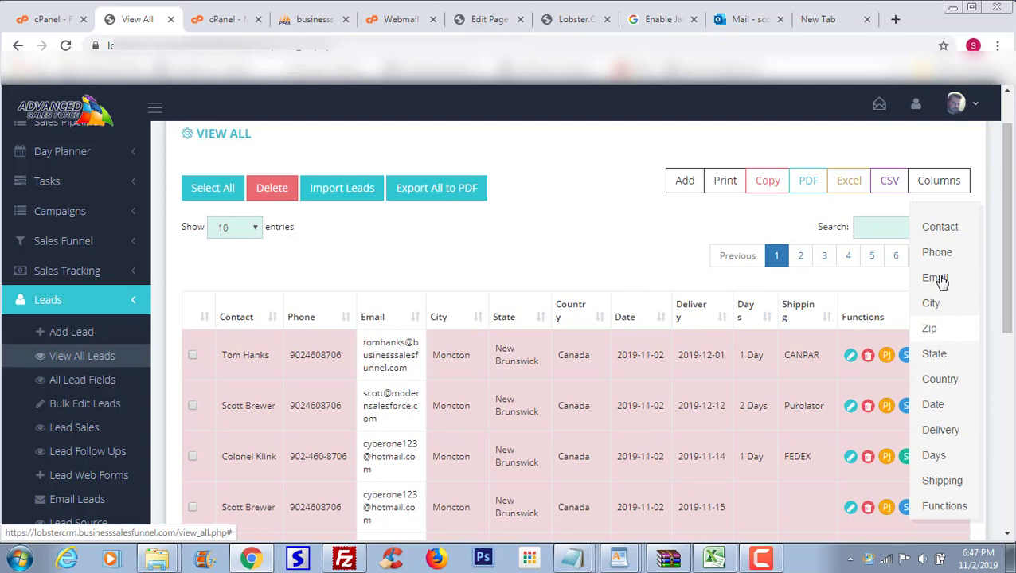
left_click(936, 333)
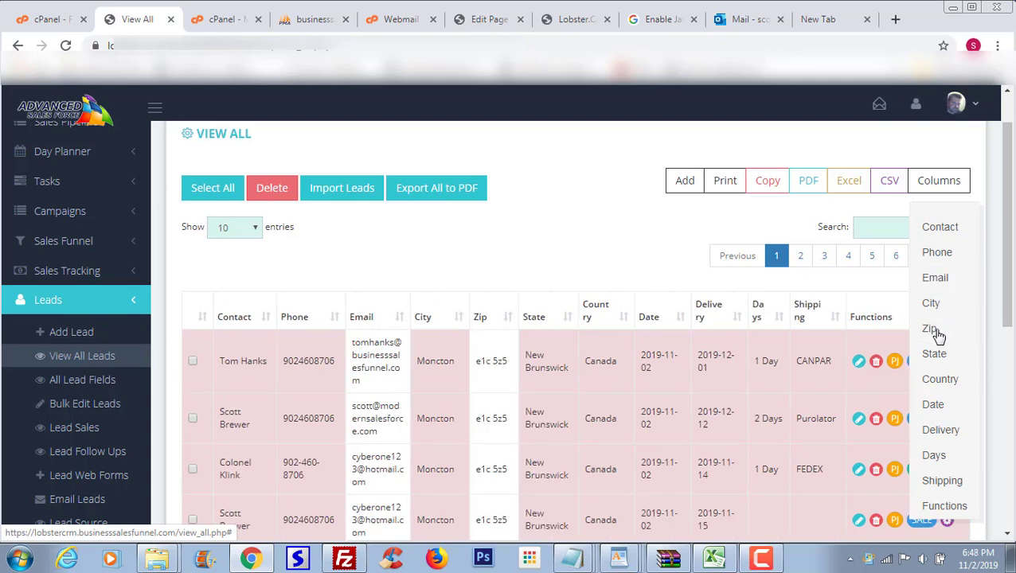
left_click(935, 333)
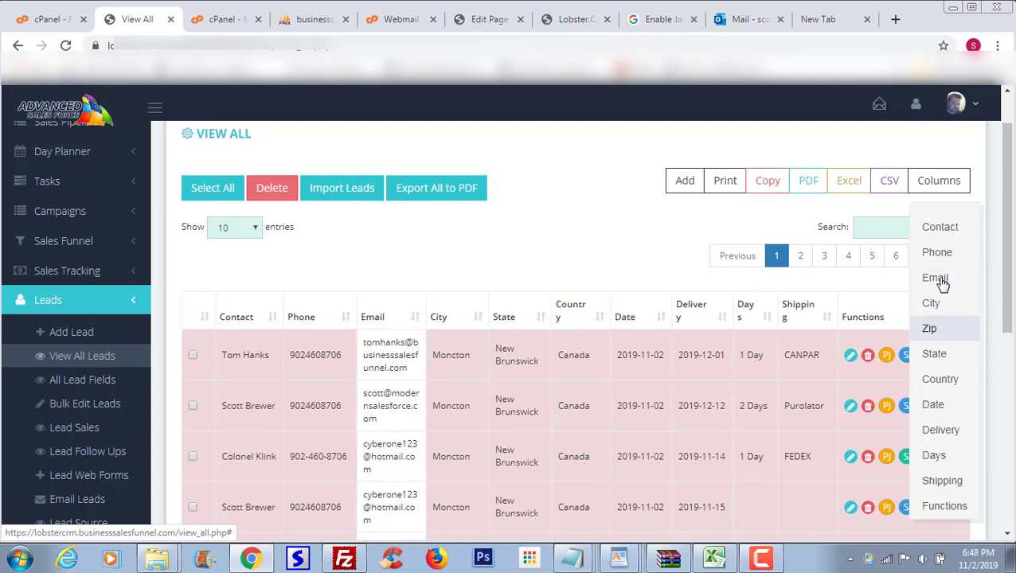
left_click(938, 279)
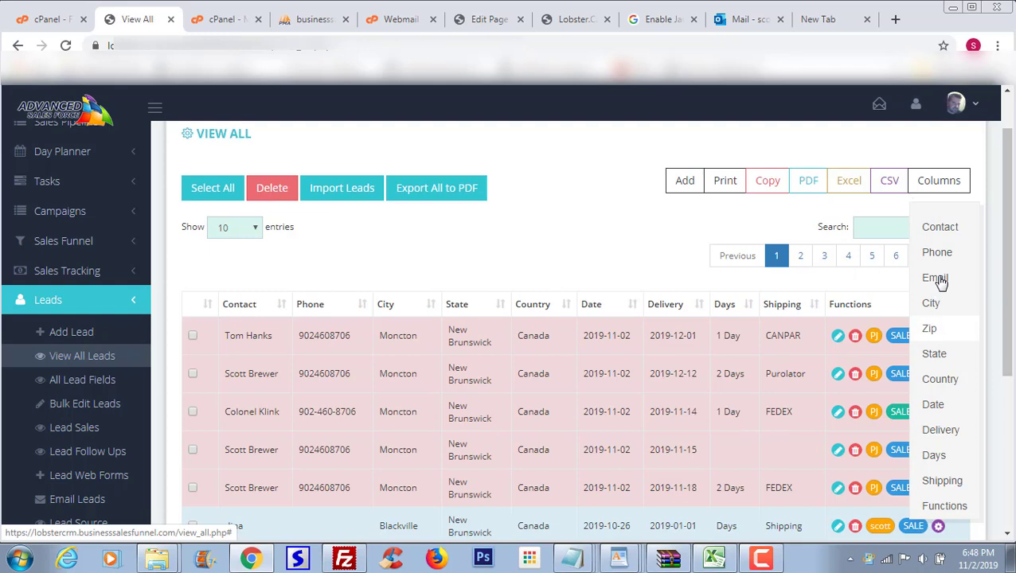
left_click(588, 197)
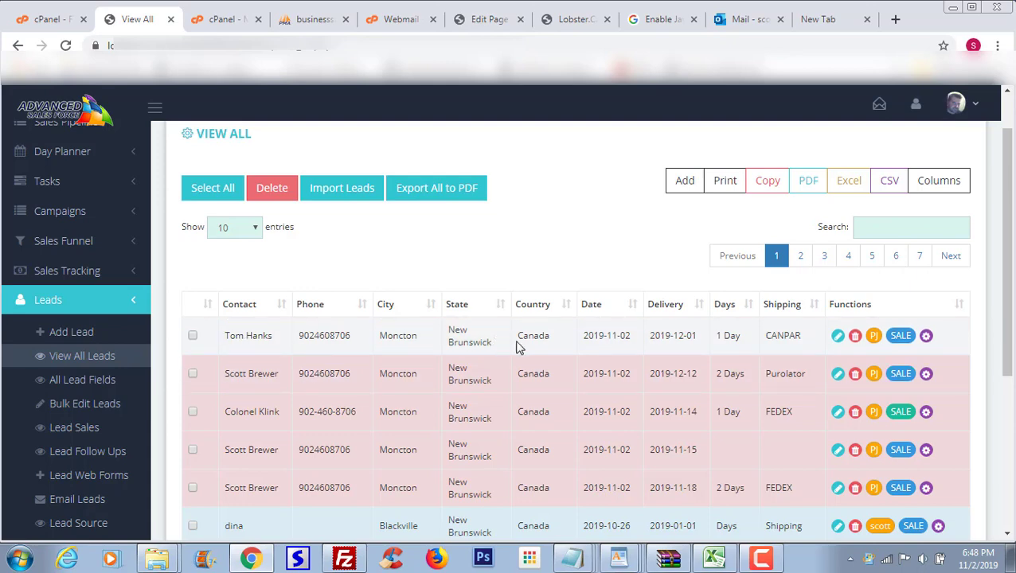
Review the color-coded leads in the list, along with their delivery, shipping and function columns
scroll(1009, 251, "down", 2)
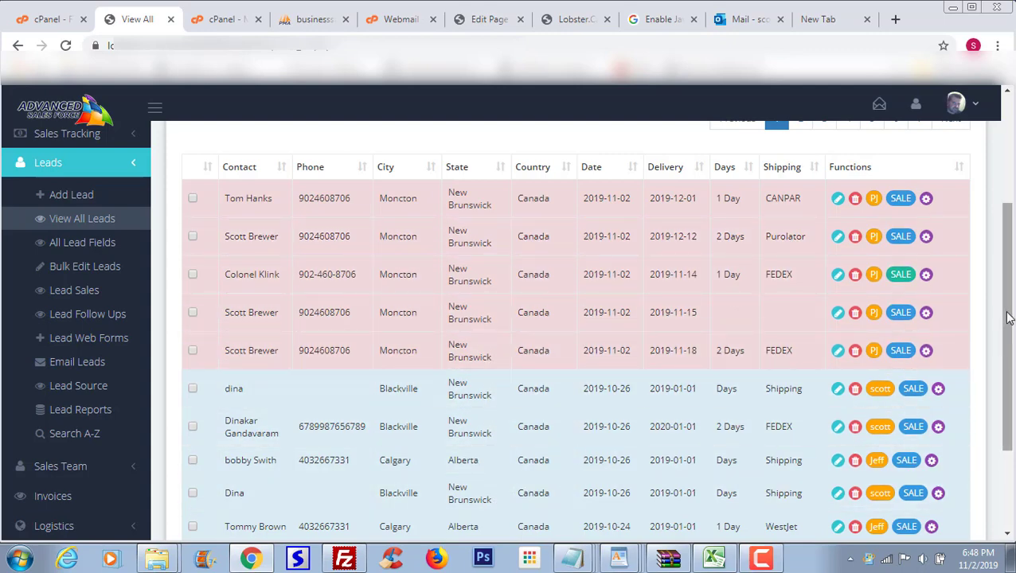
left_click_drag(1008, 317, 1008, 341)
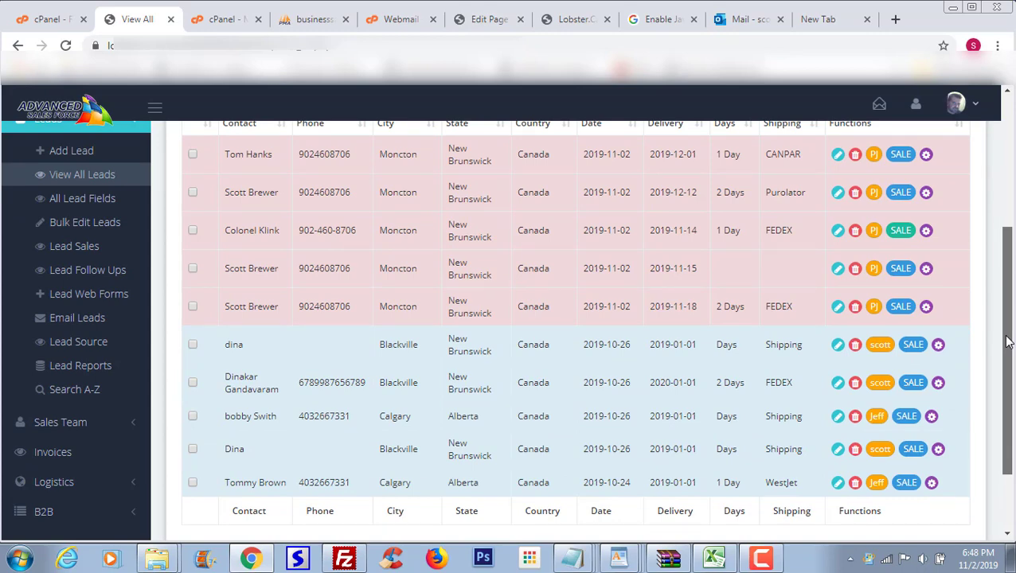
mouse_move(1008, 341)
left_mouse_down()
mouse_move(1008, 355)
mouse_move(1011, 324)
left_mouse_up()
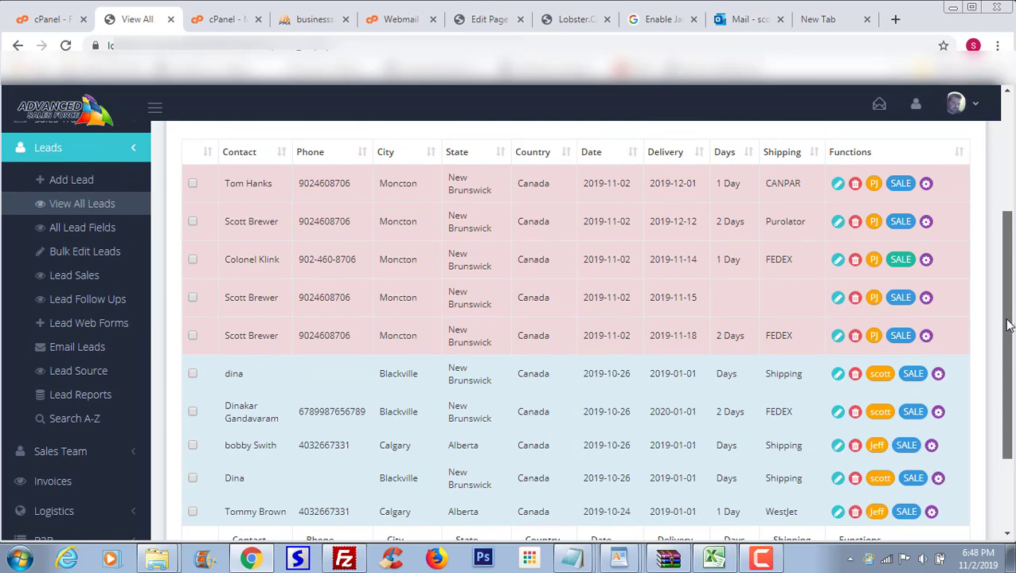
left_click_drag(1008, 325, 1005, 265)
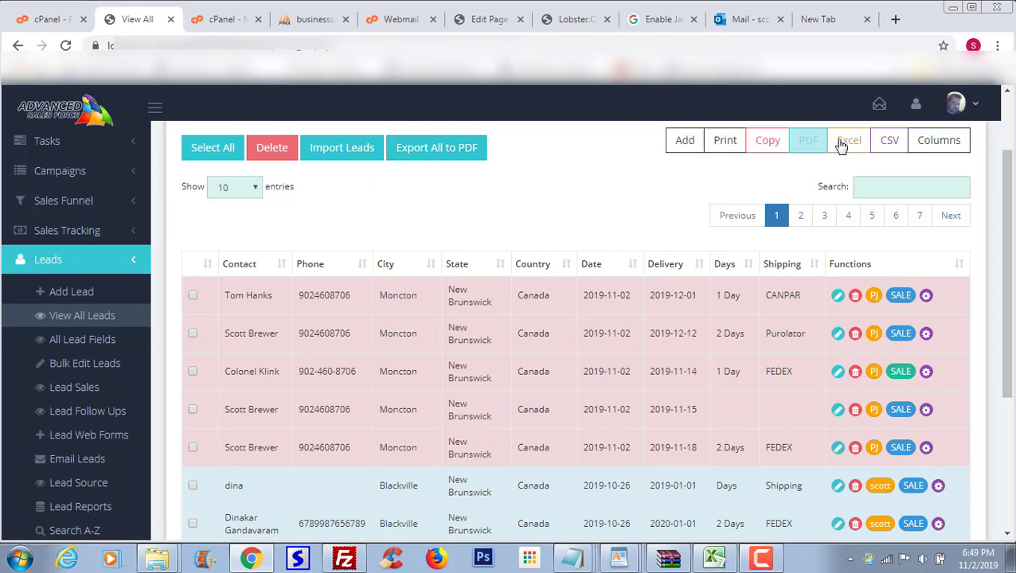
Open the view of all lead fields and expand the first lead's details to review them, collapsing them again
scroll(102, 259, "down", 1)
left_click(107, 262)
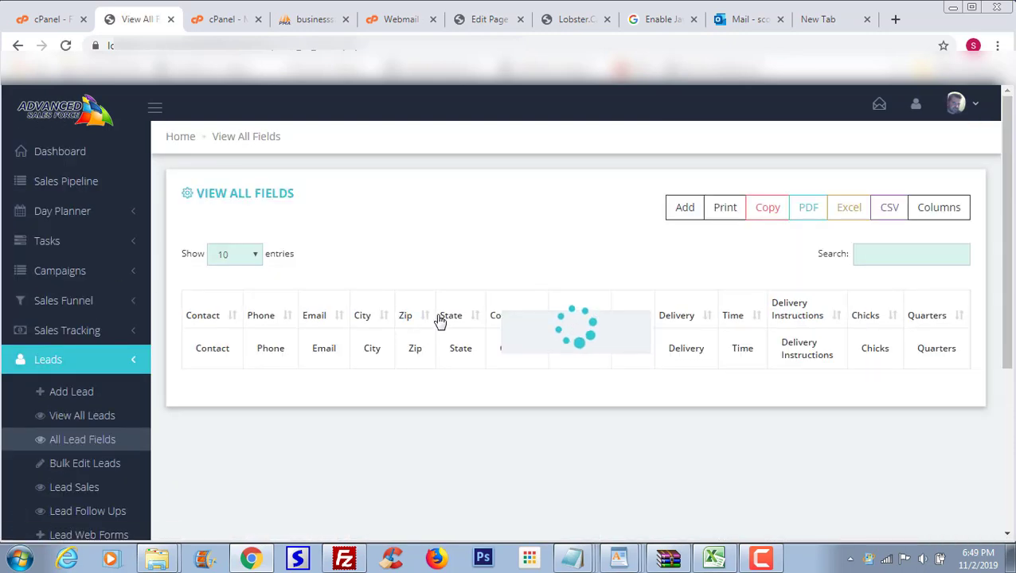
left_click_drag(1008, 256, 1009, 353)
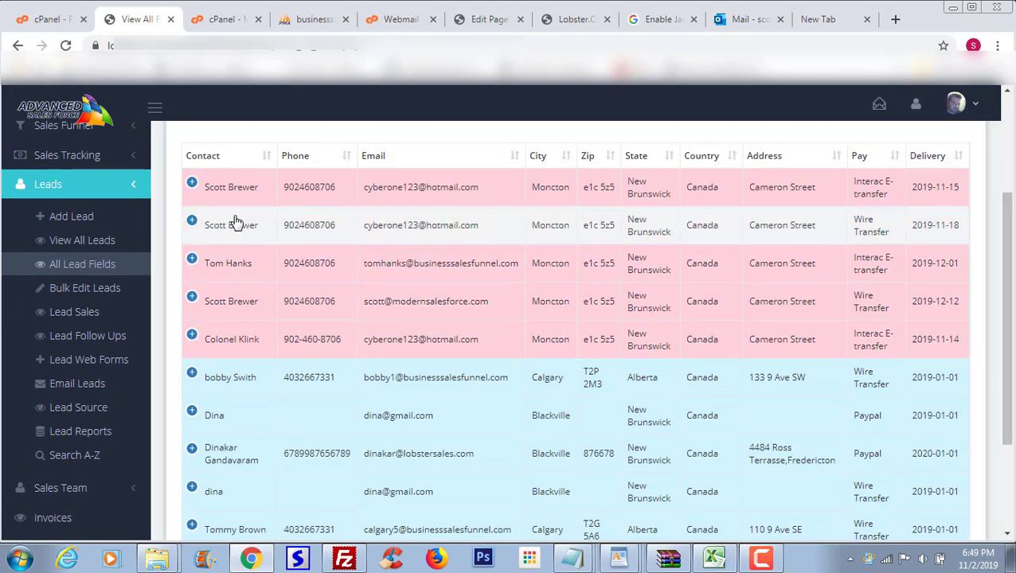
left_click(192, 183)
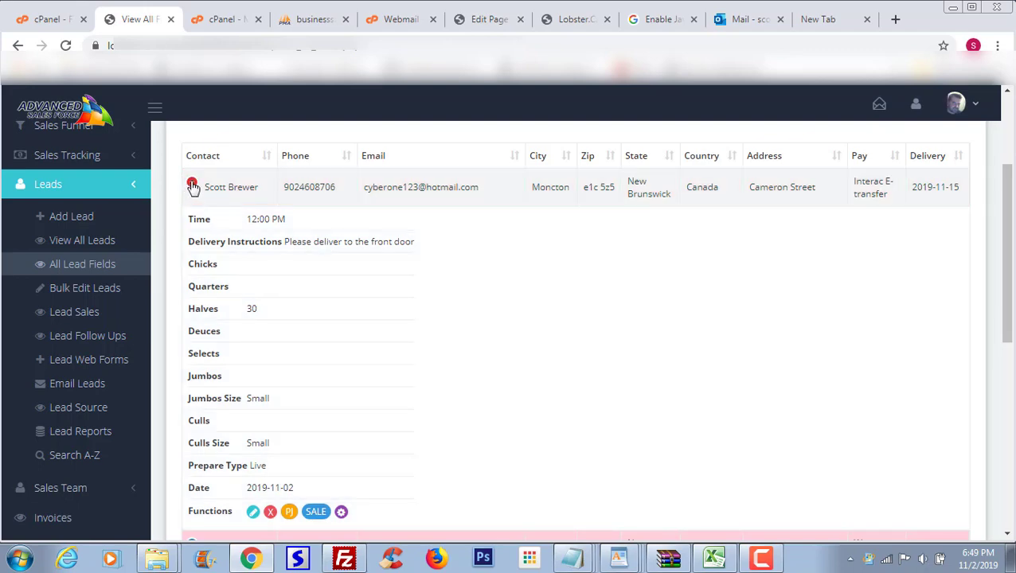
left_click(191, 184)
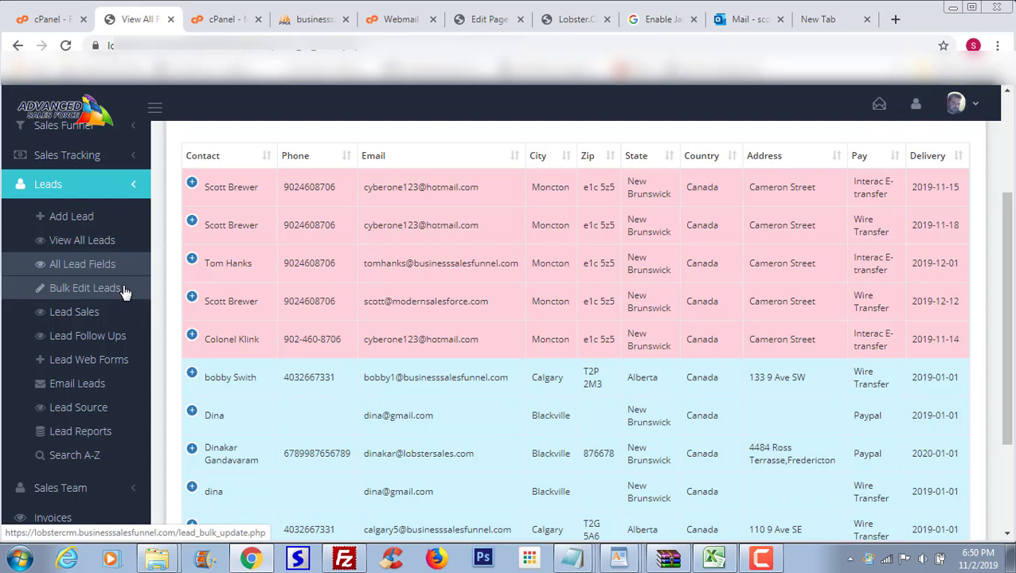
View the lead sales list, the lead follow-ups and the lead web forms in turn
left_click(93, 316)
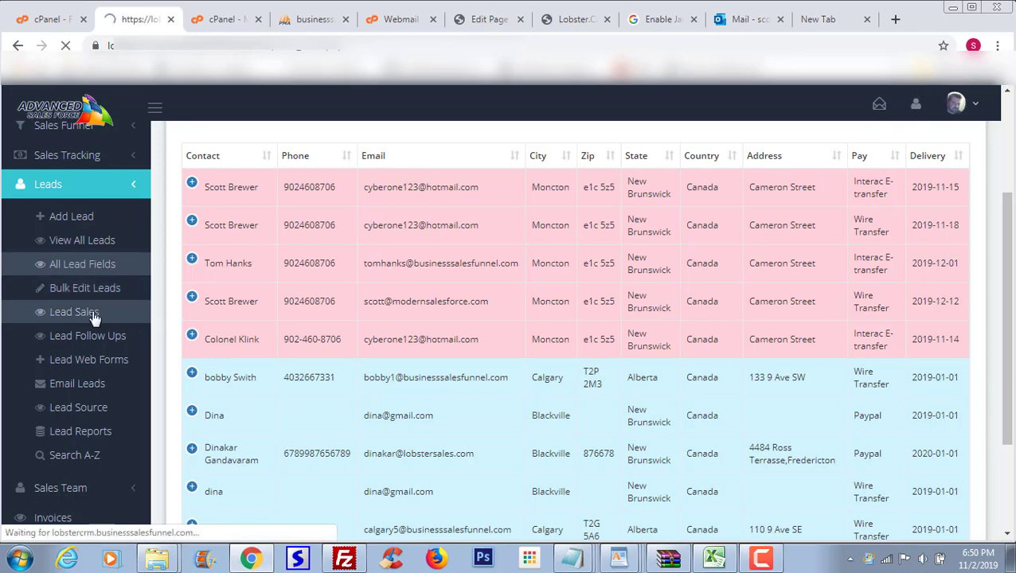
scroll(86, 380, "down", 2)
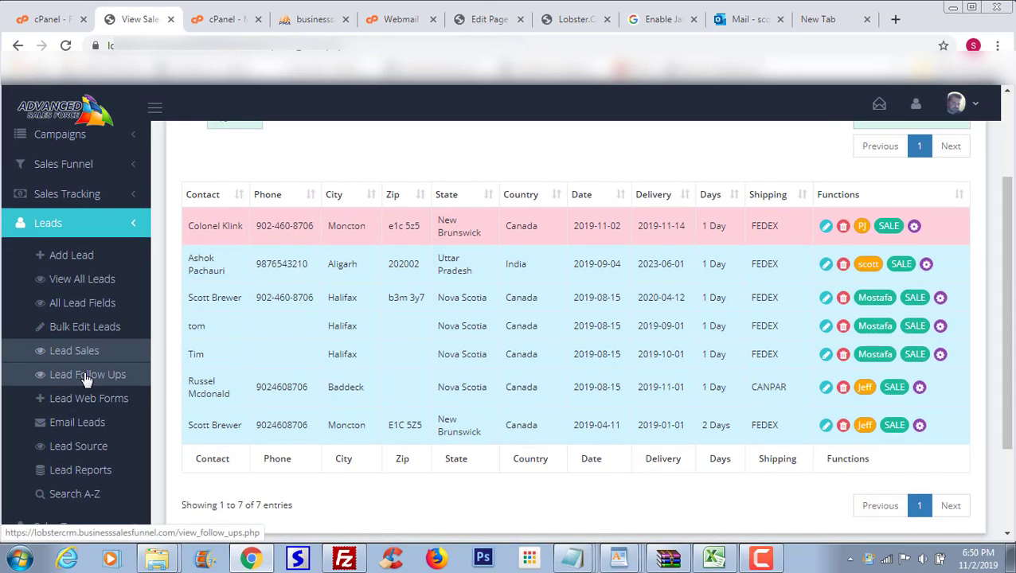
left_click(86, 380)
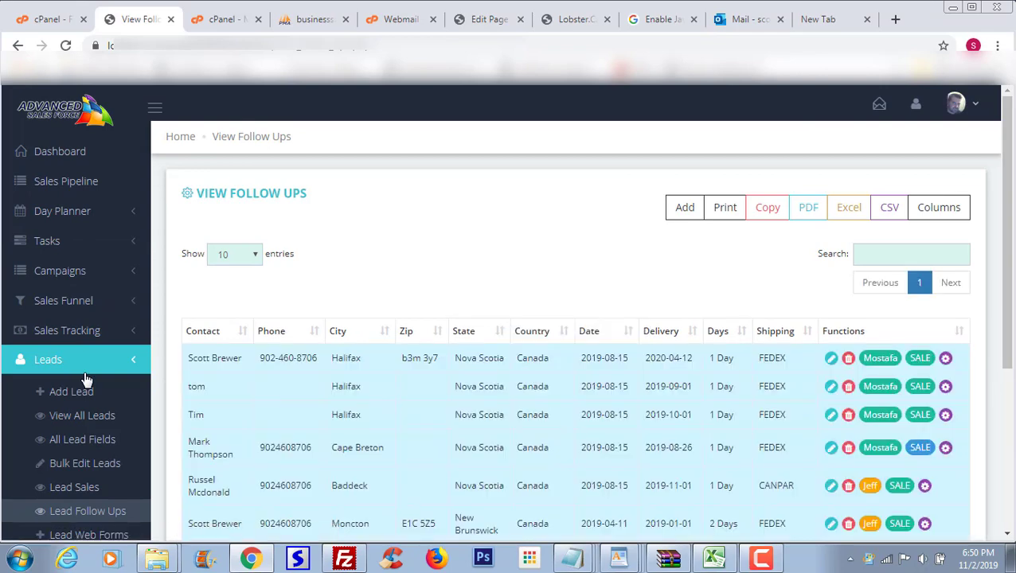
scroll(86, 379, "down", 2)
left_click(85, 392)
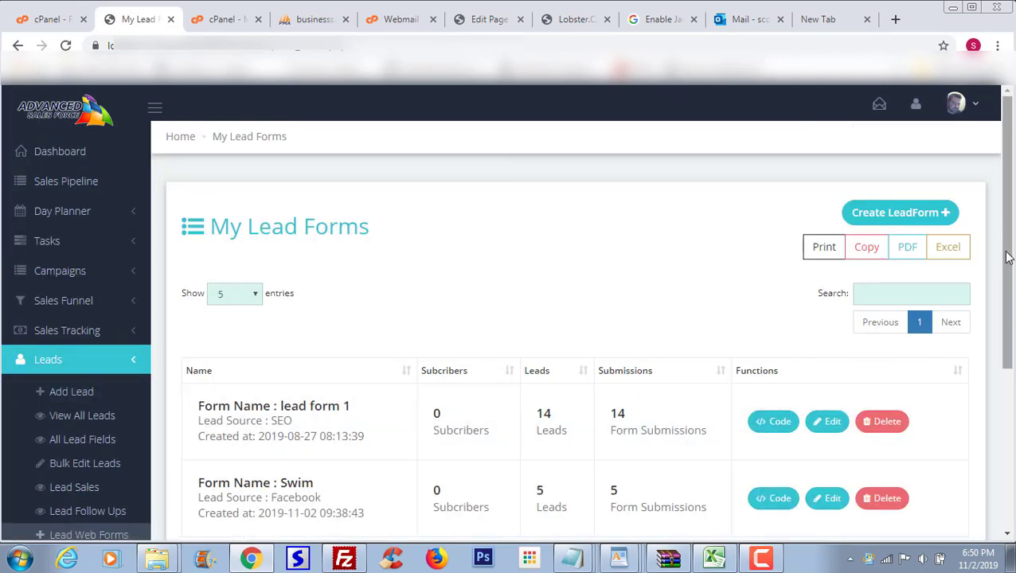
Review the lead web forms list and compare it with the lobster quote form on the supplier website, returning to the CRM
left_click_drag(1008, 257, 1010, 315)
left_click(578, 18)
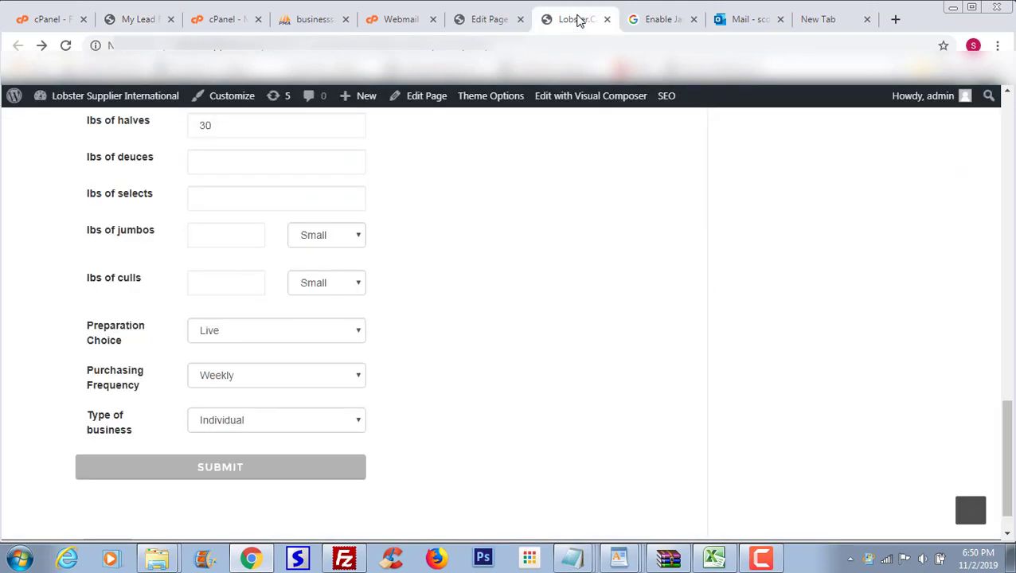
left_click_drag(1009, 455, 976, 448)
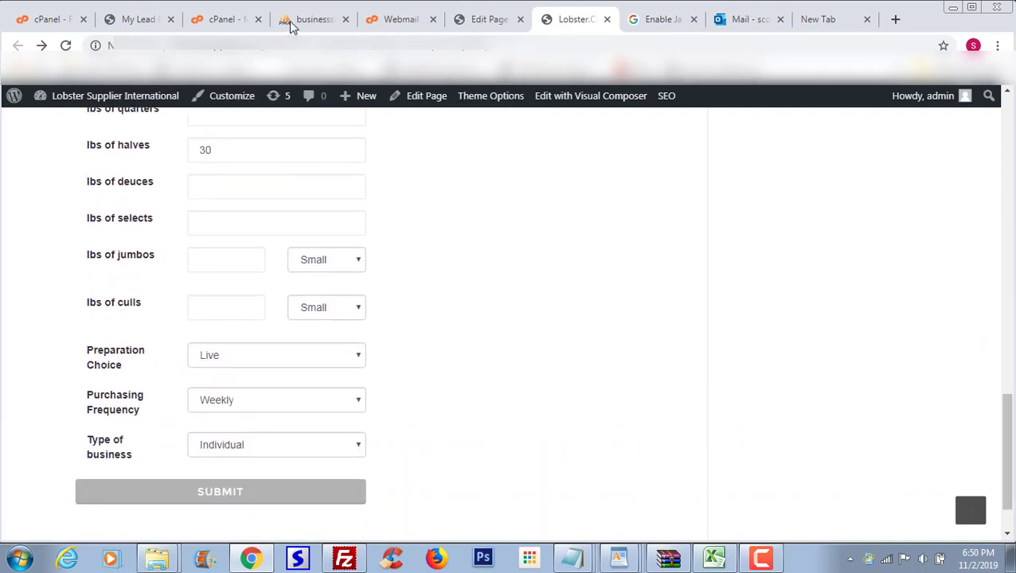
left_click(136, 19)
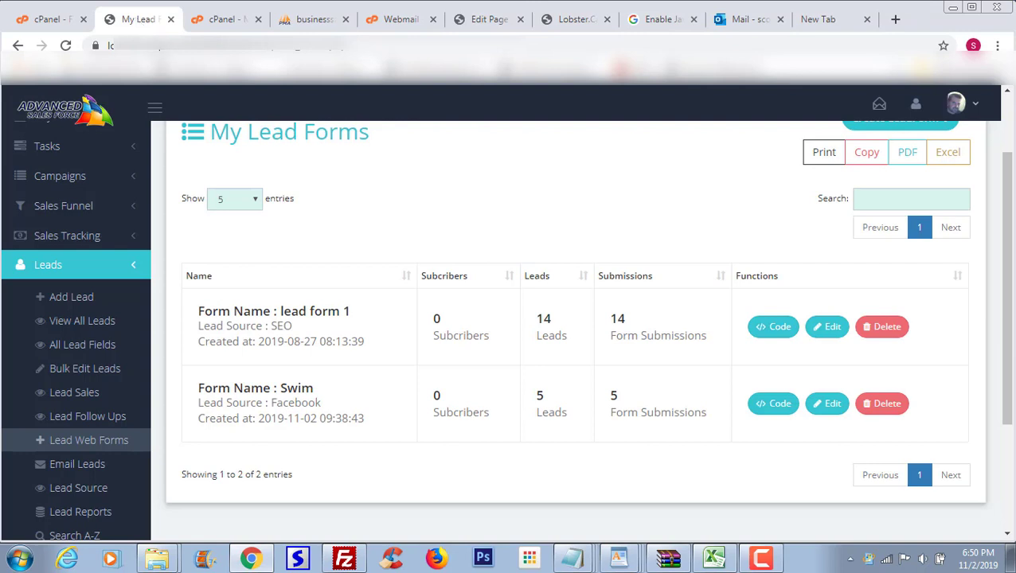
left_click_drag(1007, 256, 961, 341)
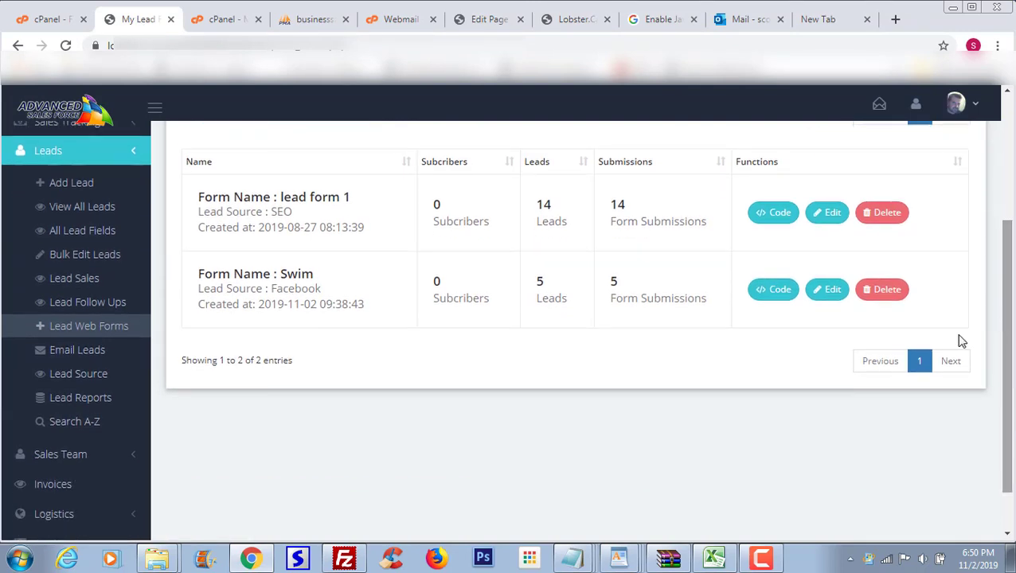
Open the email function for leads, filter the recipients to Pending Customer Only and check the selected emails
left_click(88, 353)
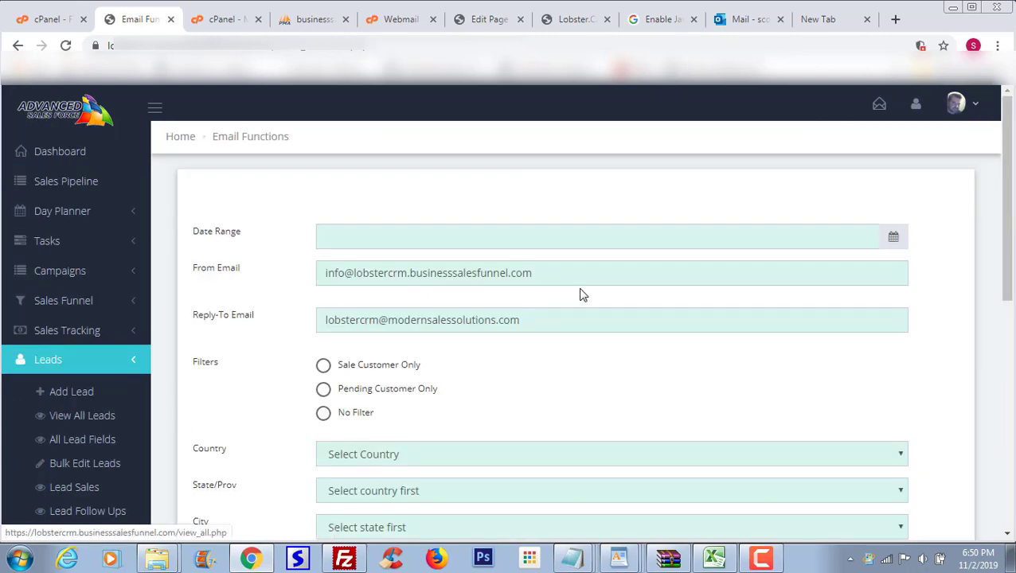
left_click_drag(1006, 242, 1009, 292)
scroll(514, 372, "up", 2)
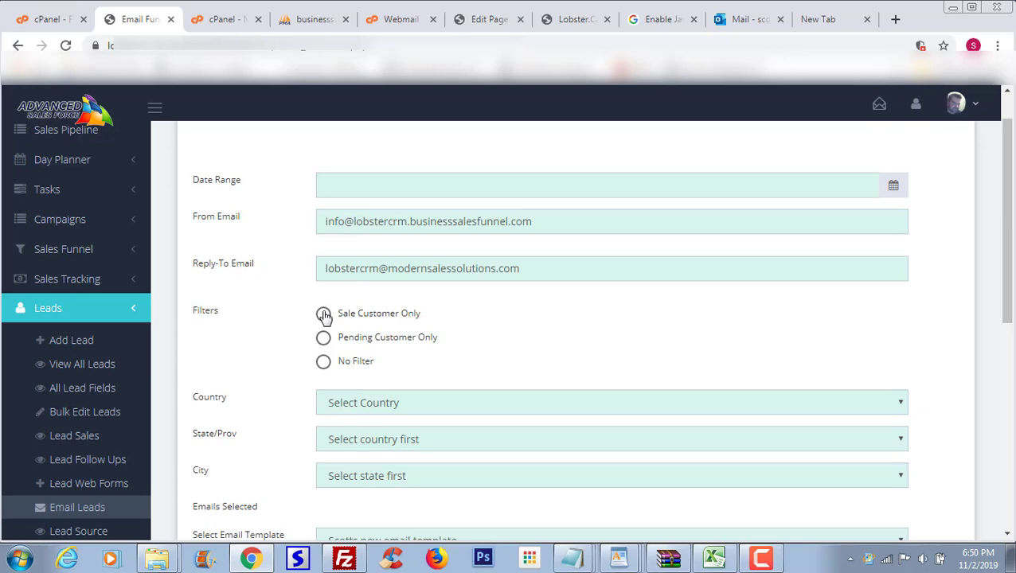
left_click(323, 340)
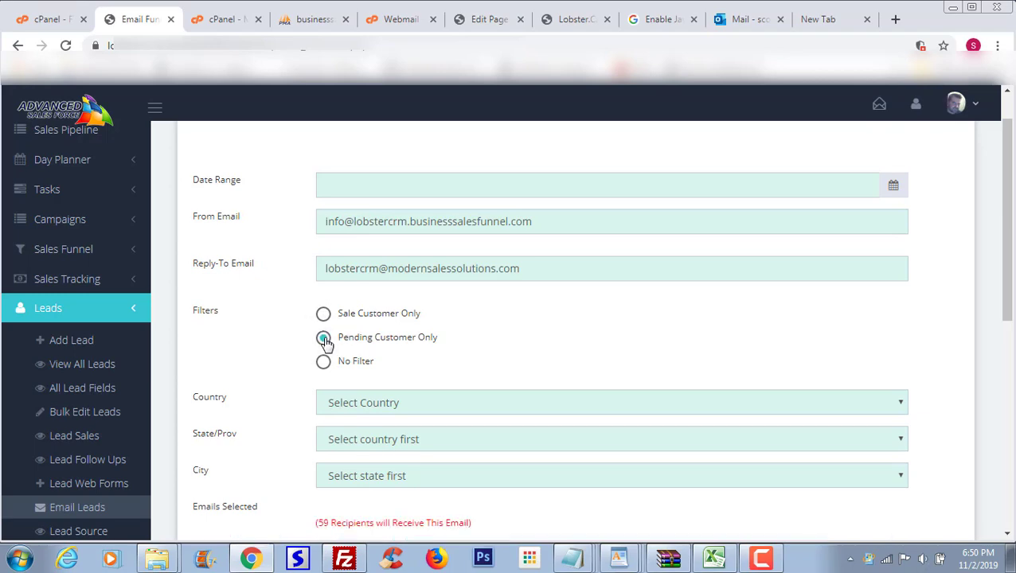
left_click_drag(1008, 298, 1005, 392)
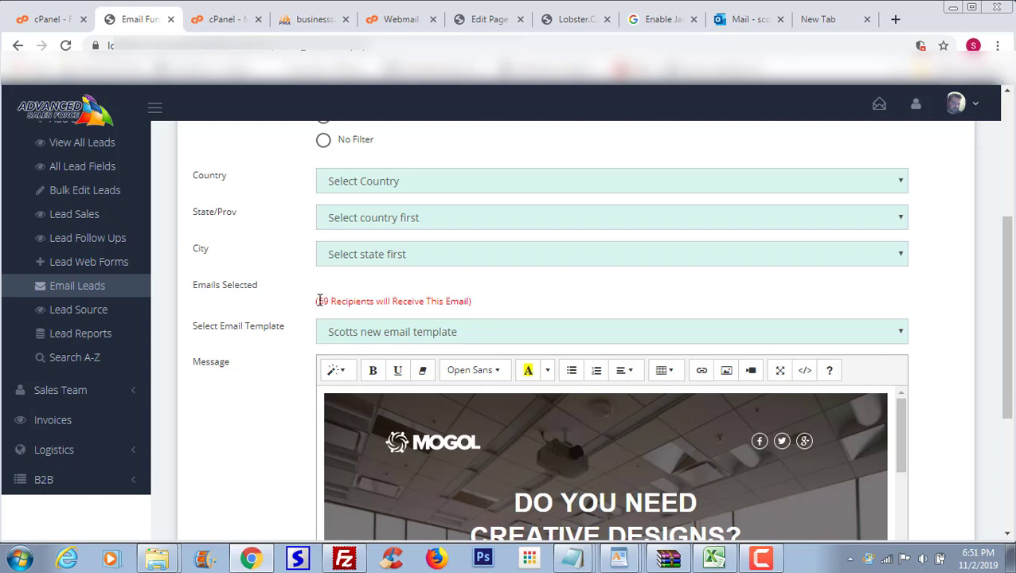
left_click_drag(319, 299, 472, 300)
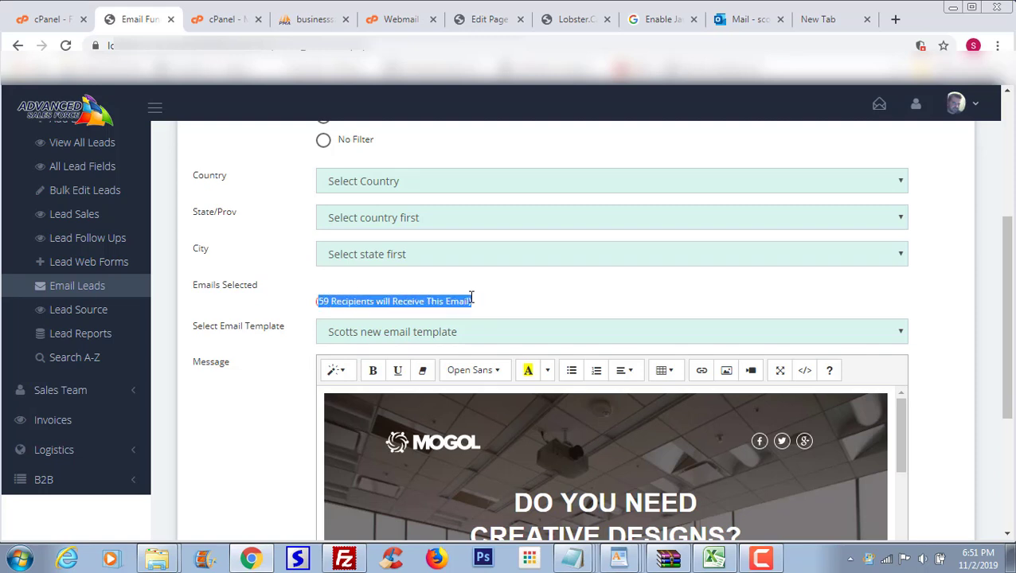
left_click(514, 289)
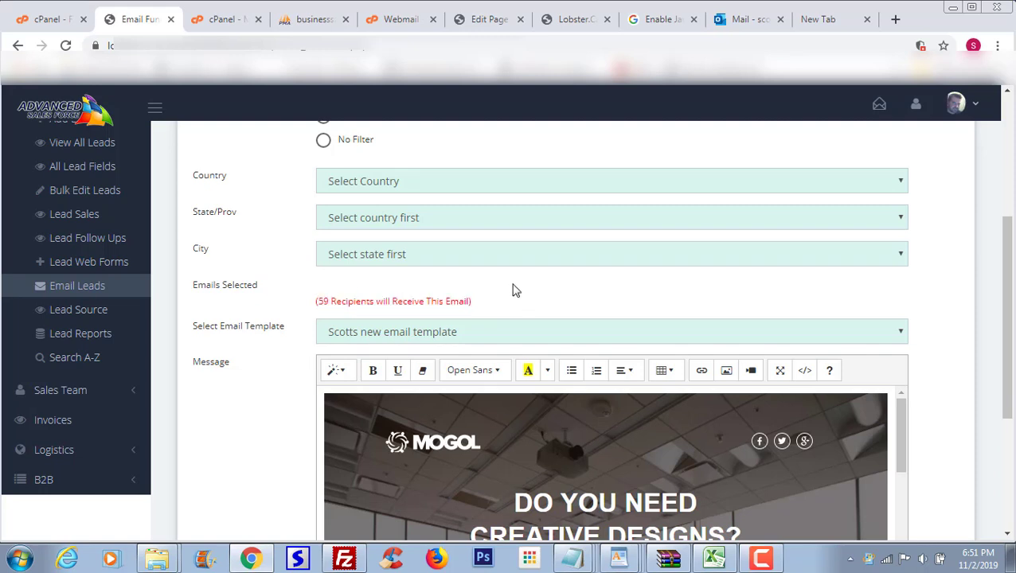
scroll(1007, 314, "up", 1)
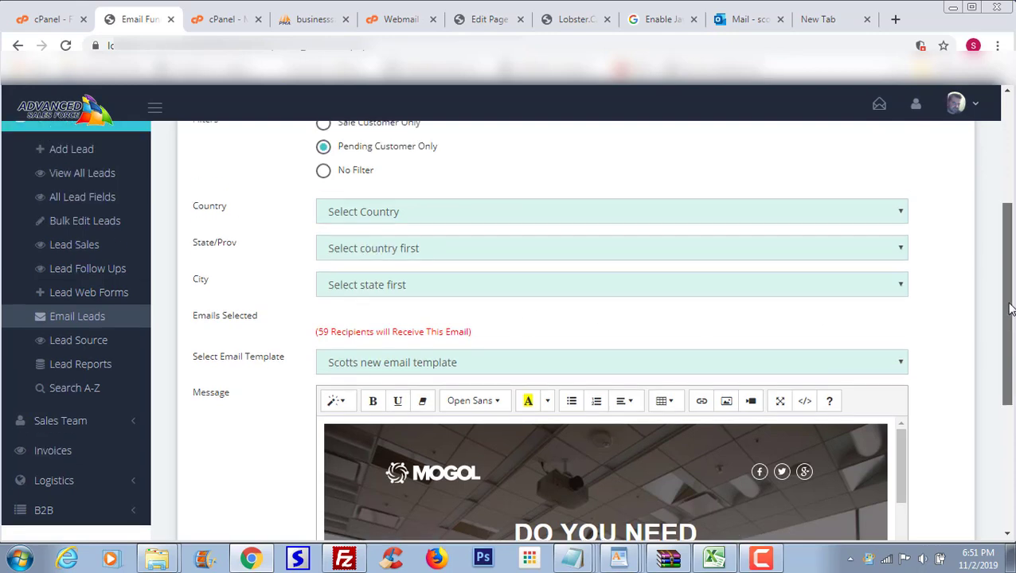
Examine the email message and the available email templates, leaving the template selection as it is, and look over the recipient settings again
left_click_drag(1010, 299, 1011, 398)
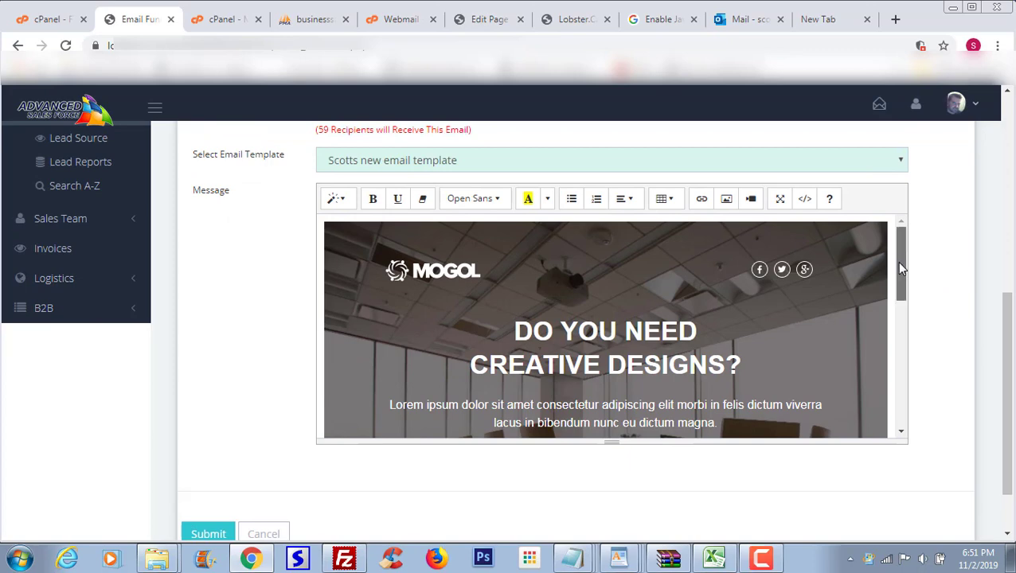
left_click_drag(900, 269, 896, 244)
left_click(901, 160)
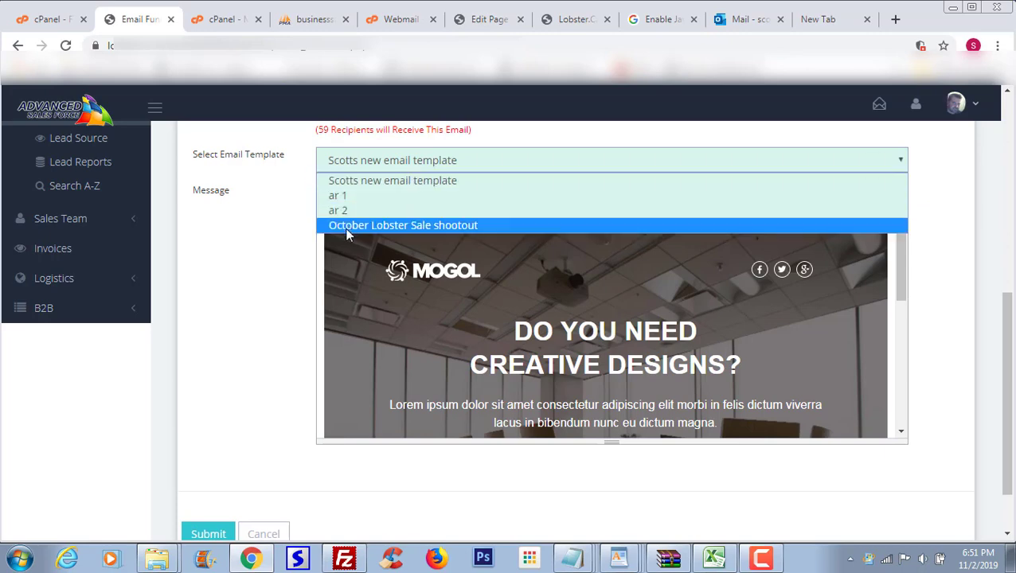
left_click(901, 161)
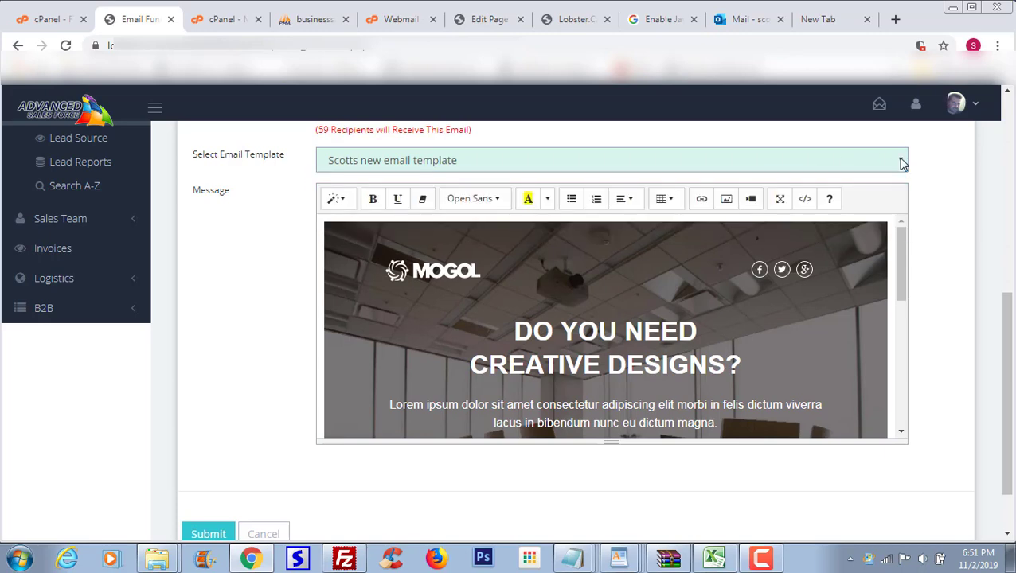
left_click_drag(1005, 399, 979, 220)
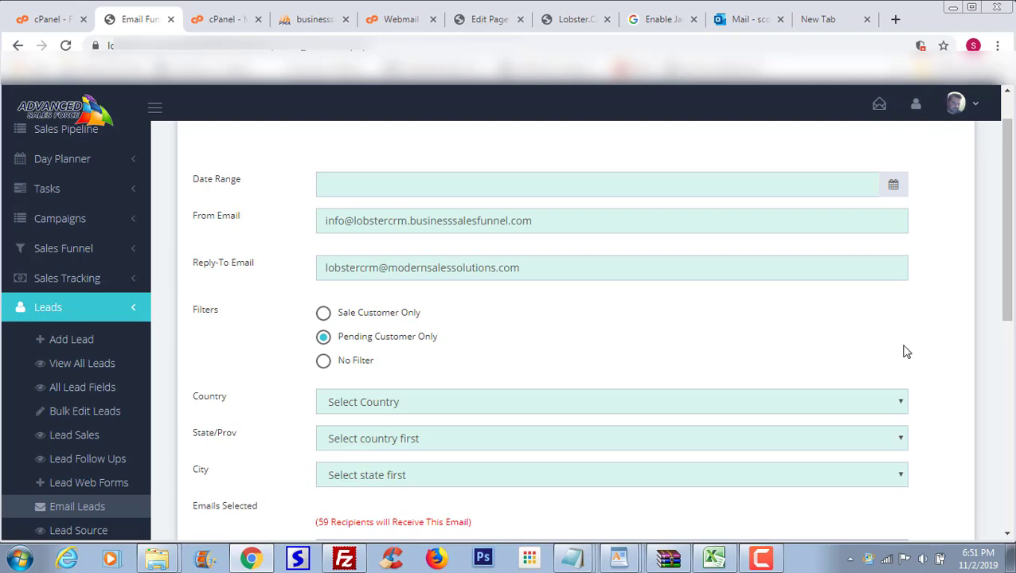
left_click_drag(1006, 223, 926, 363)
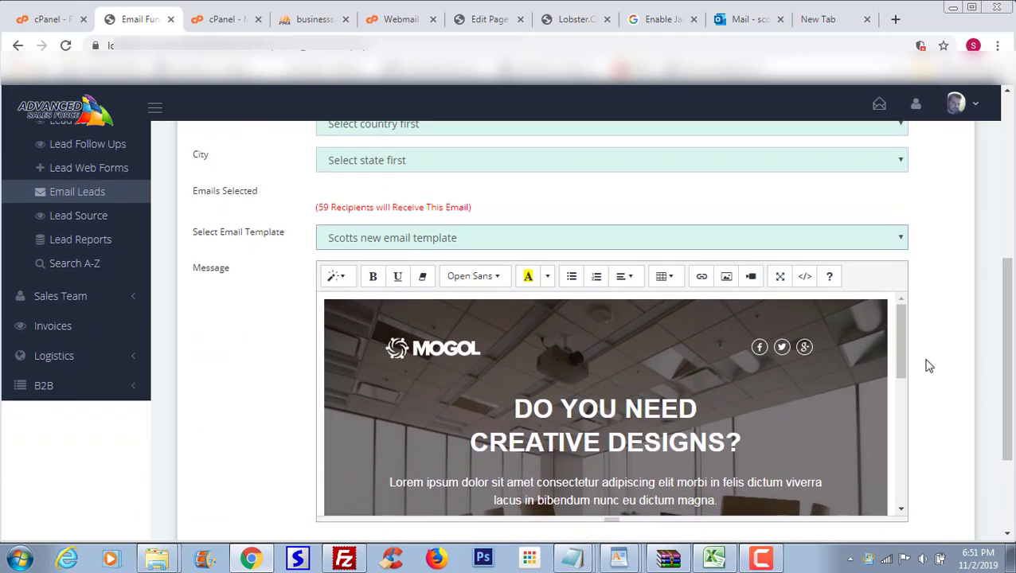
Open the lead sources and review the source tags, the lead source chart and the table of tagged leads
left_click(86, 217)
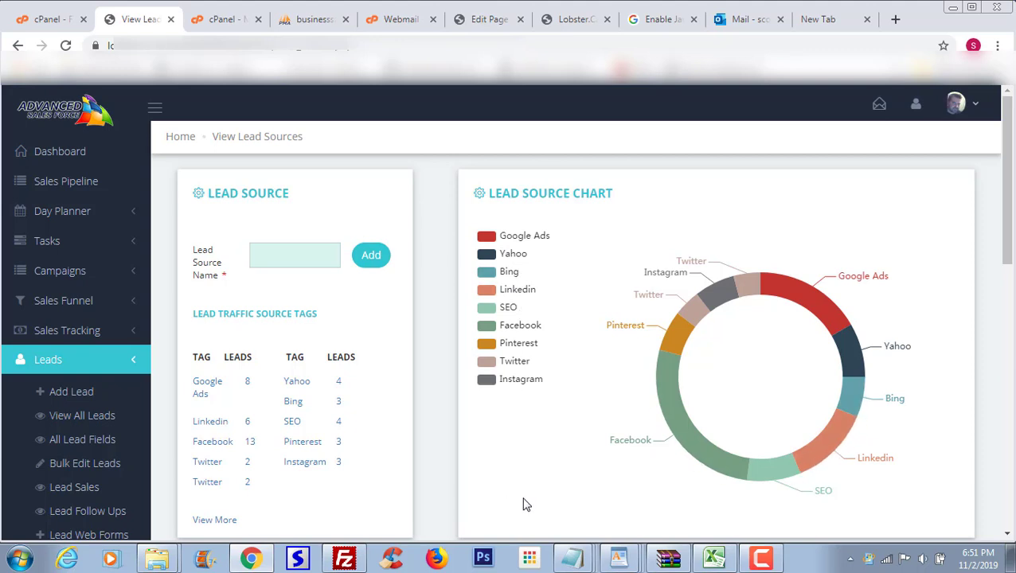
left_click_drag(1005, 182, 1005, 401)
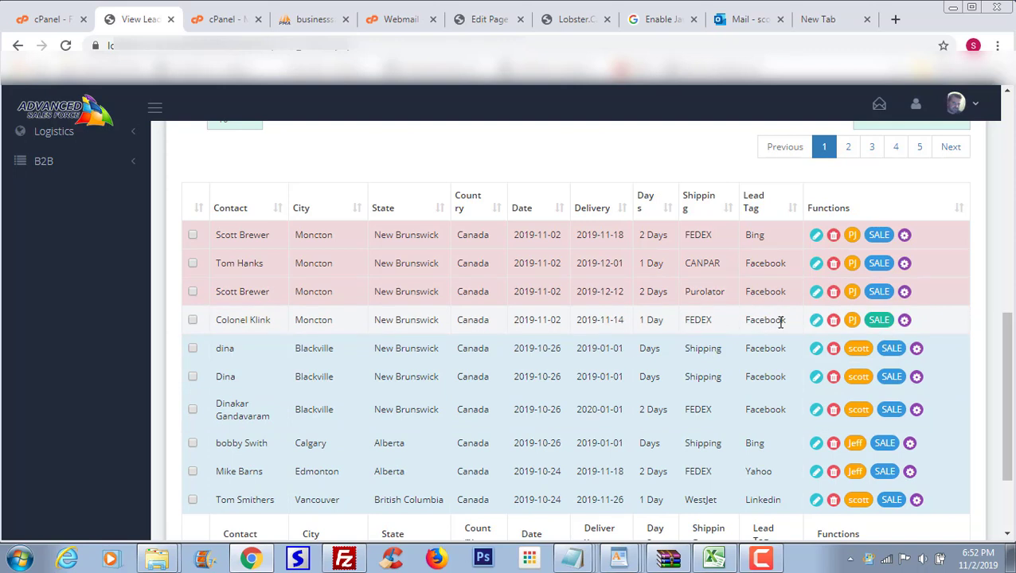
left_click_drag(1006, 398, 1002, 192)
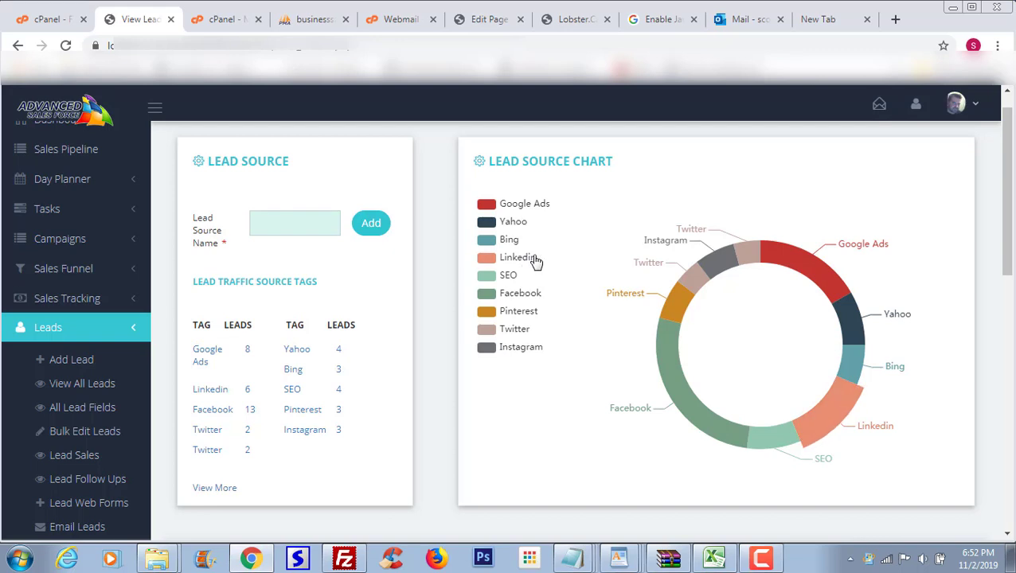
left_click_drag(1007, 187, 1007, 321)
Open the lead database report and set the yearly graph's end year to 2019
left_click(99, 238)
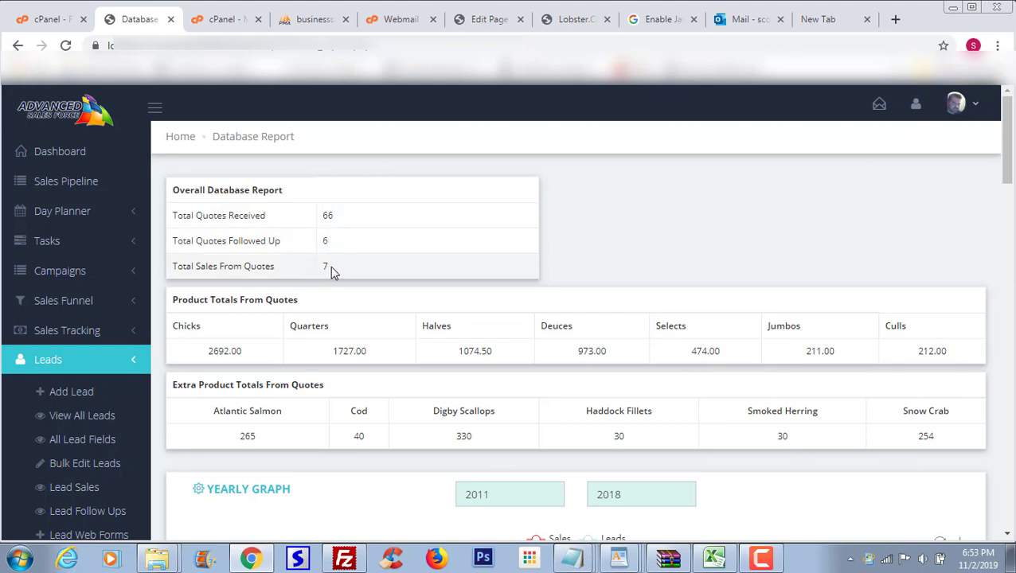
scroll(977, 162, "down", 4)
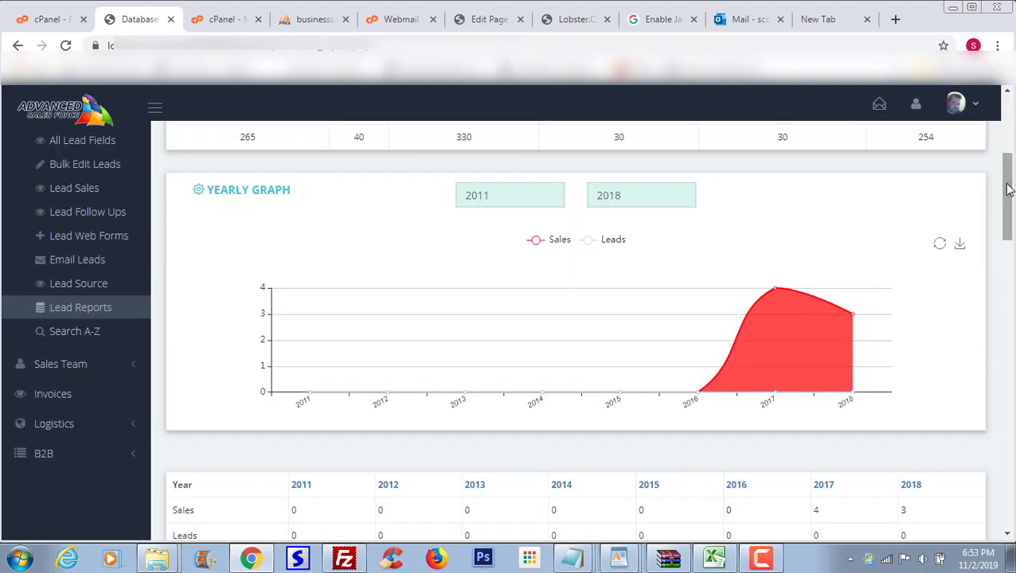
left_click(620, 196)
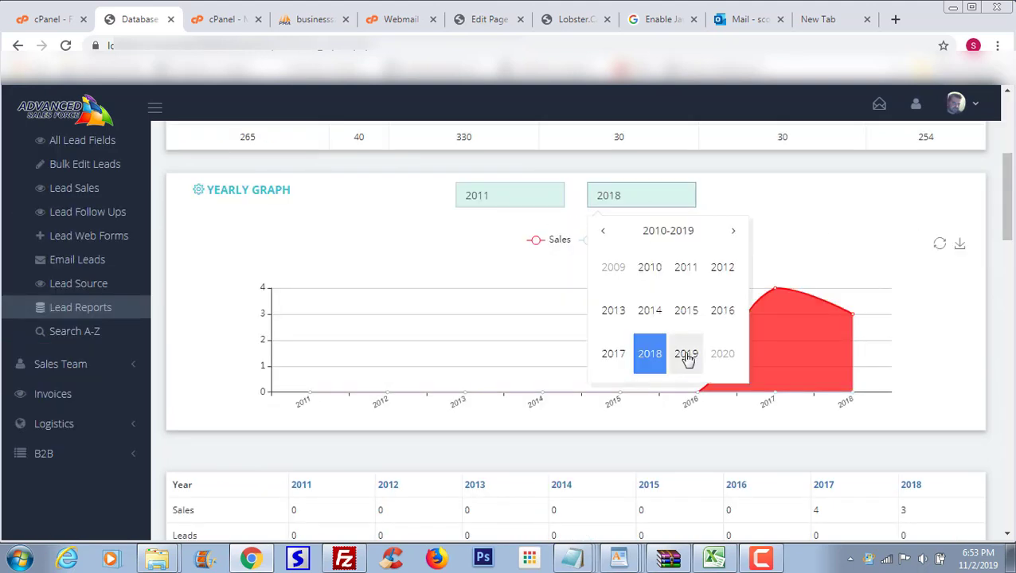
left_click(686, 354)
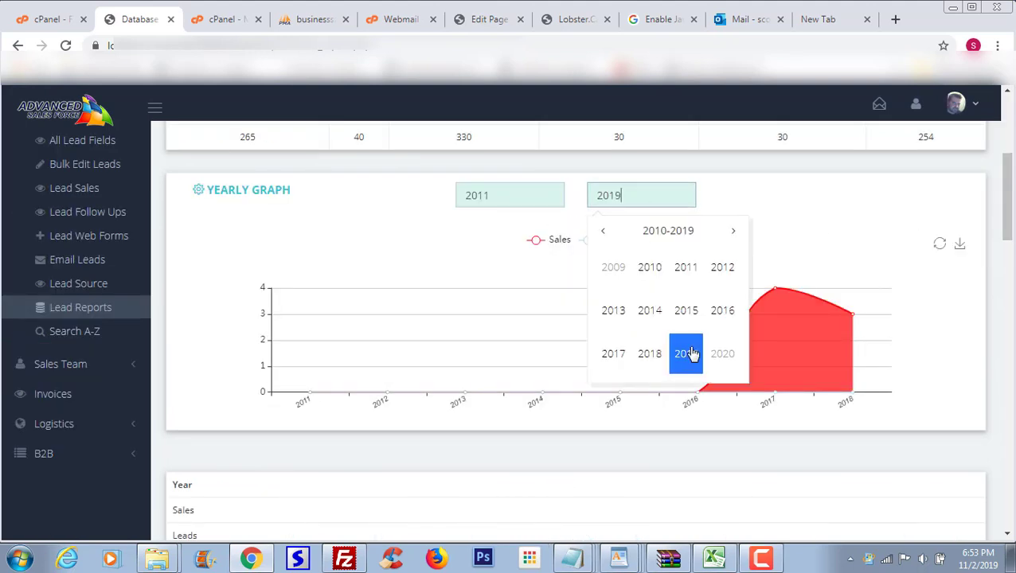
left_click(800, 195)
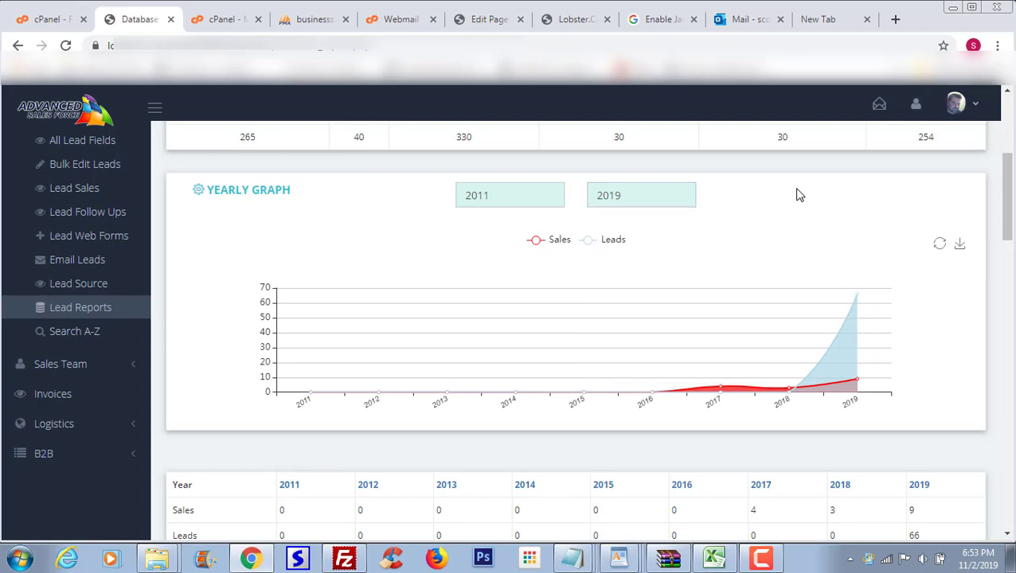
Examine the report's yearly, monthly and daily sales and lead figures, along with the domain, country and city breakdowns
scroll(311, 271, "down", 4)
scroll(310, 271, "up", 1)
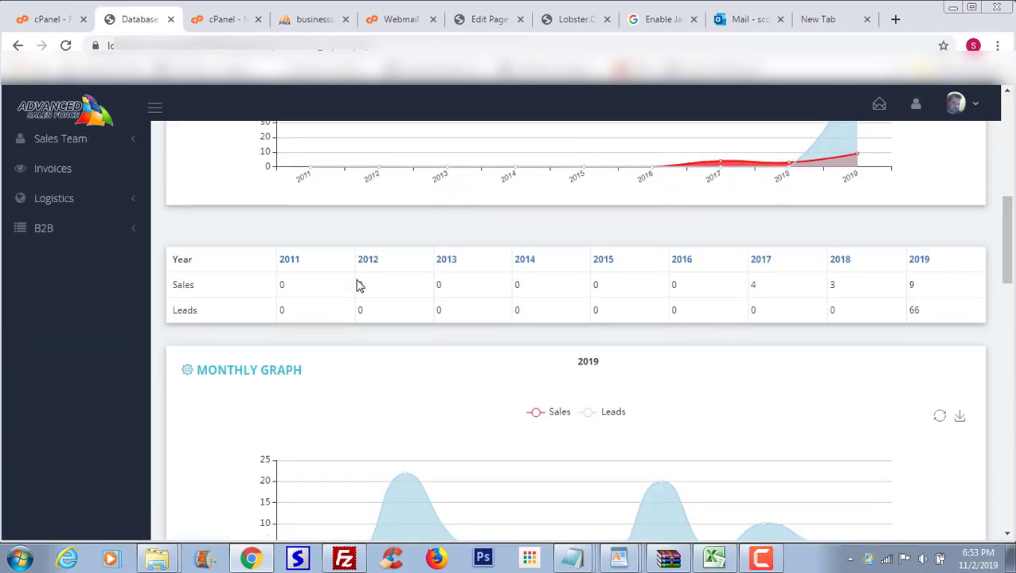
left_click_drag(1006, 245, 1006, 278)
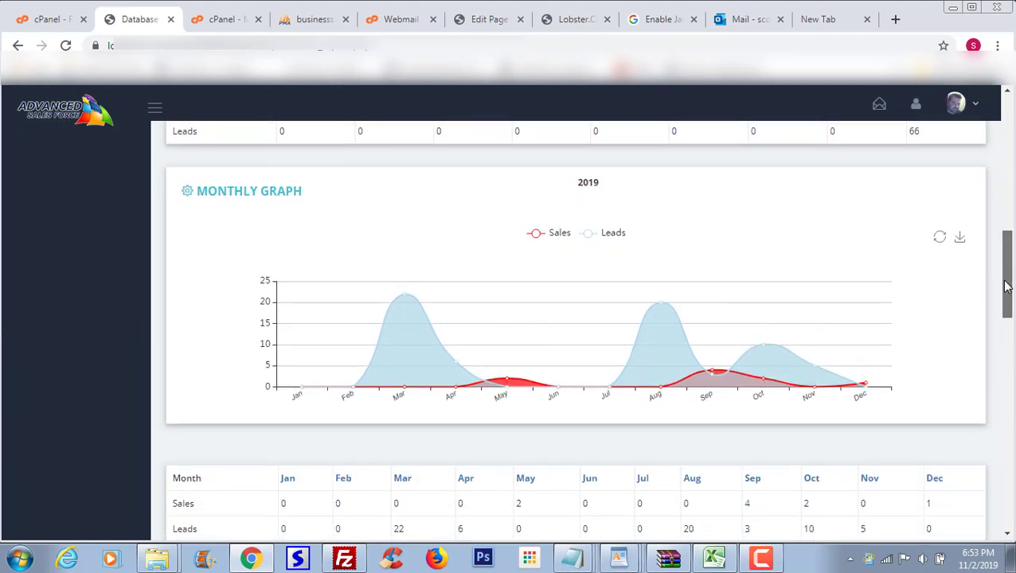
left_click_drag(1008, 285, 1008, 340)
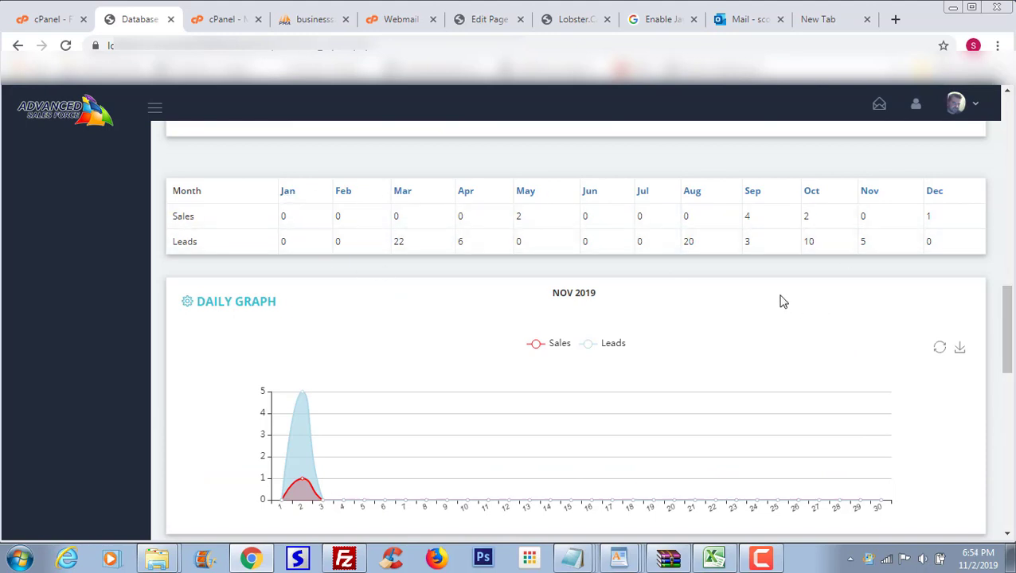
left_click_drag(1009, 301, 1008, 416)
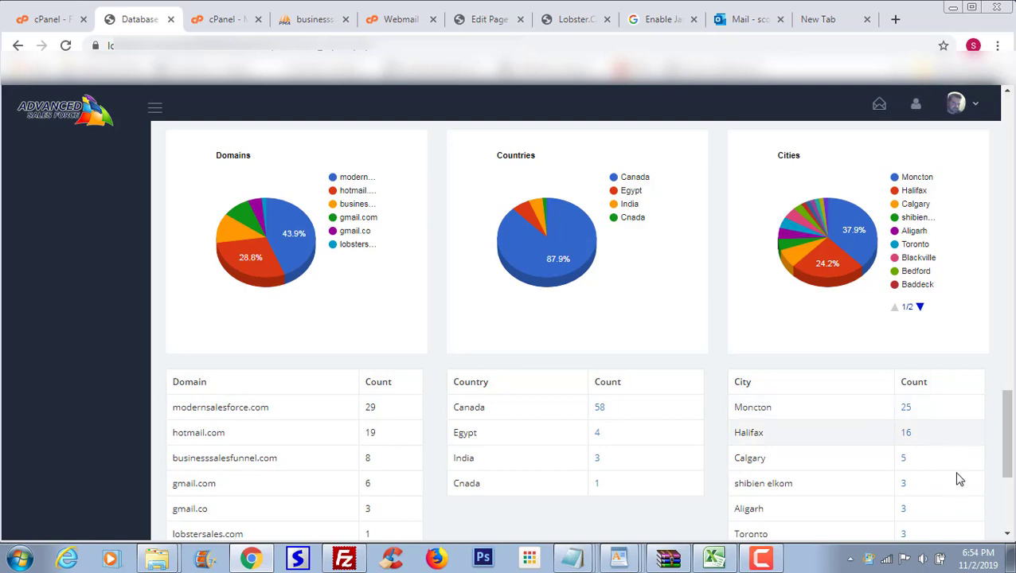
left_click_drag(1007, 446, 1009, 475)
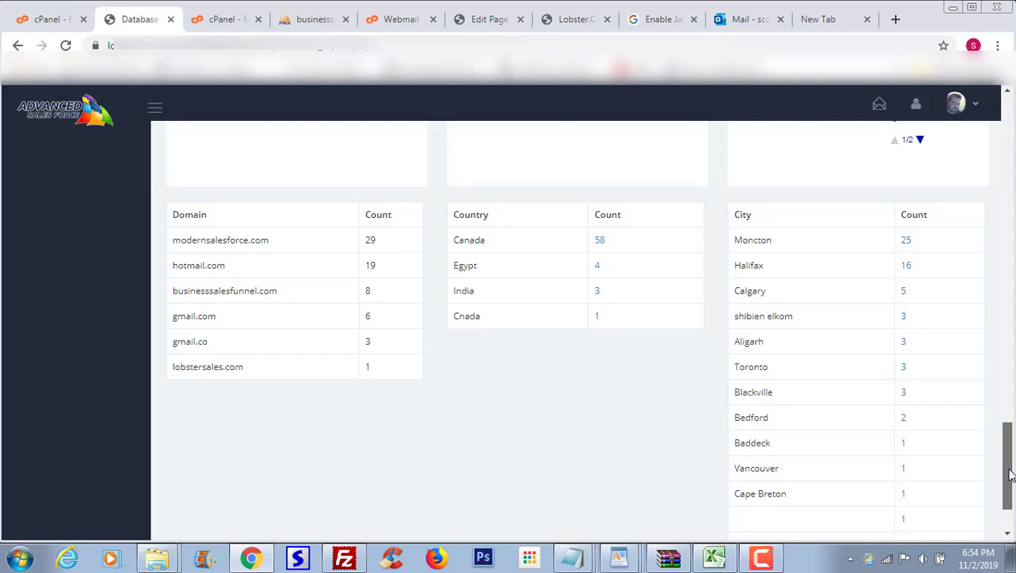
left_click_drag(1009, 471, 1009, 466)
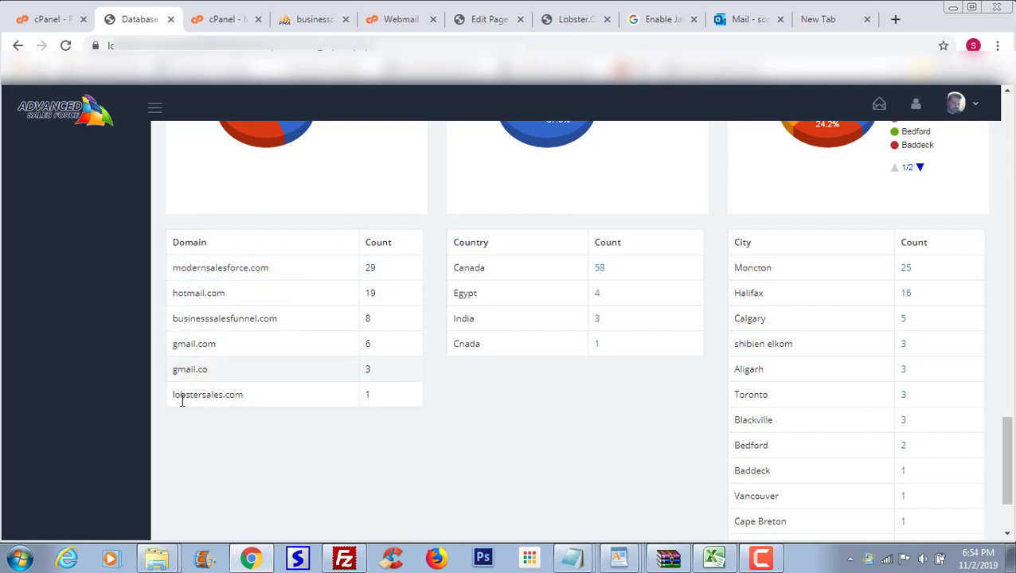
Open the A-Z lead search and look over its alphabetical index
scroll(381, 482, "up", 10)
left_click(80, 302)
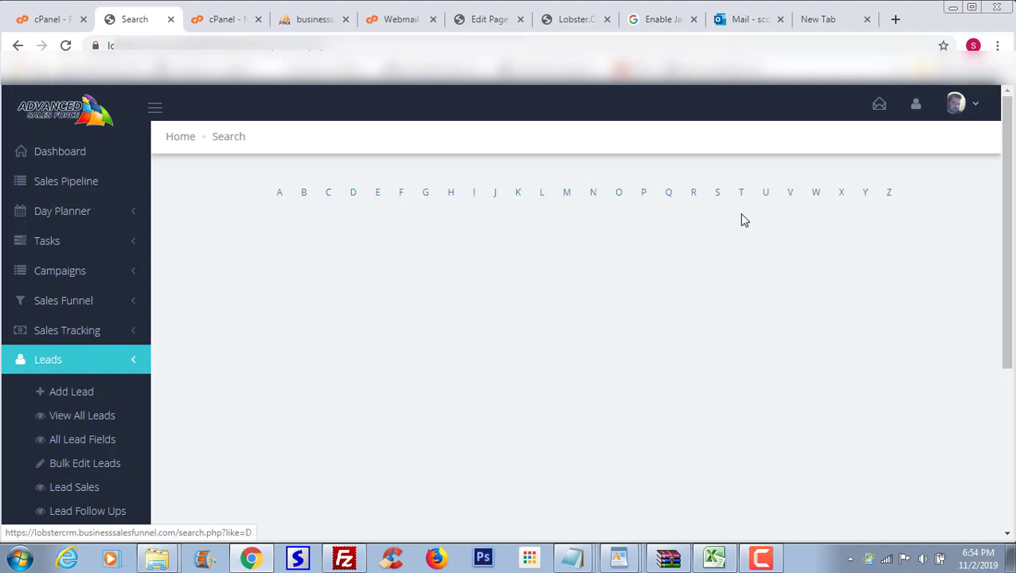
left_click_drag(1005, 227, 1005, 424)
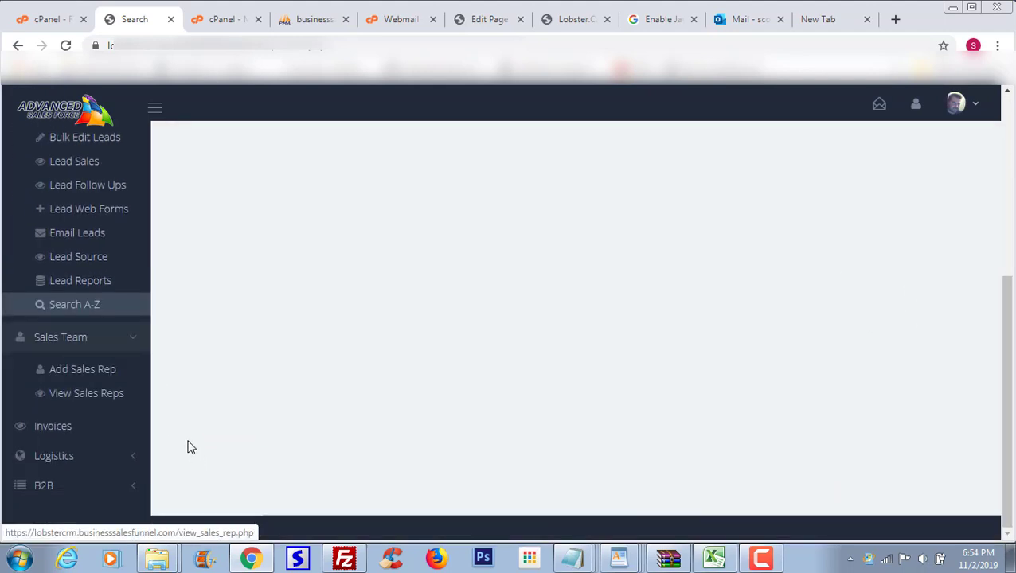
Open the form for adding a sales rep, followed by the sales reps view, and review its yearly graph and rep list
left_click(81, 372)
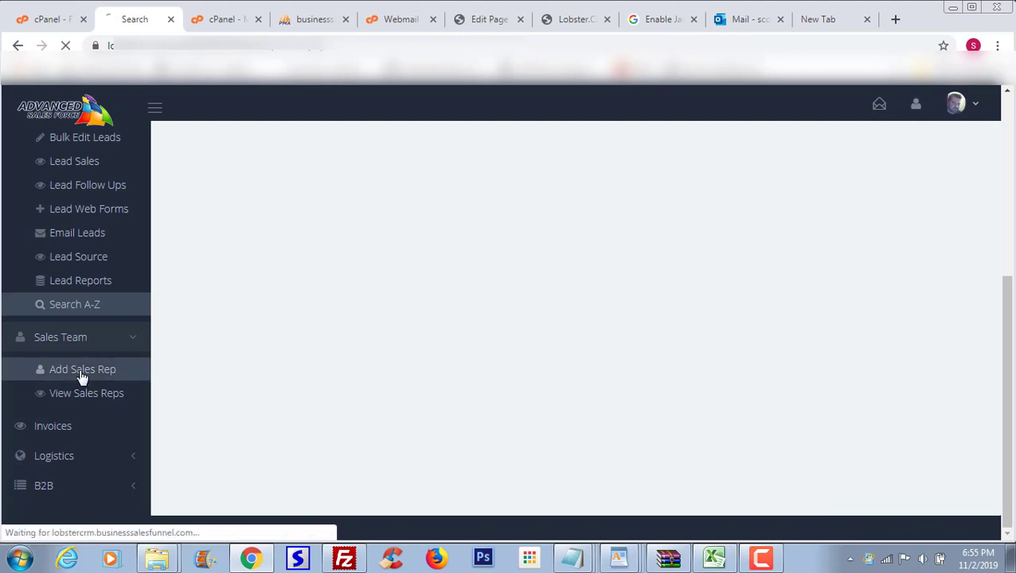
scroll(88, 363, "down", 1)
left_click(92, 355)
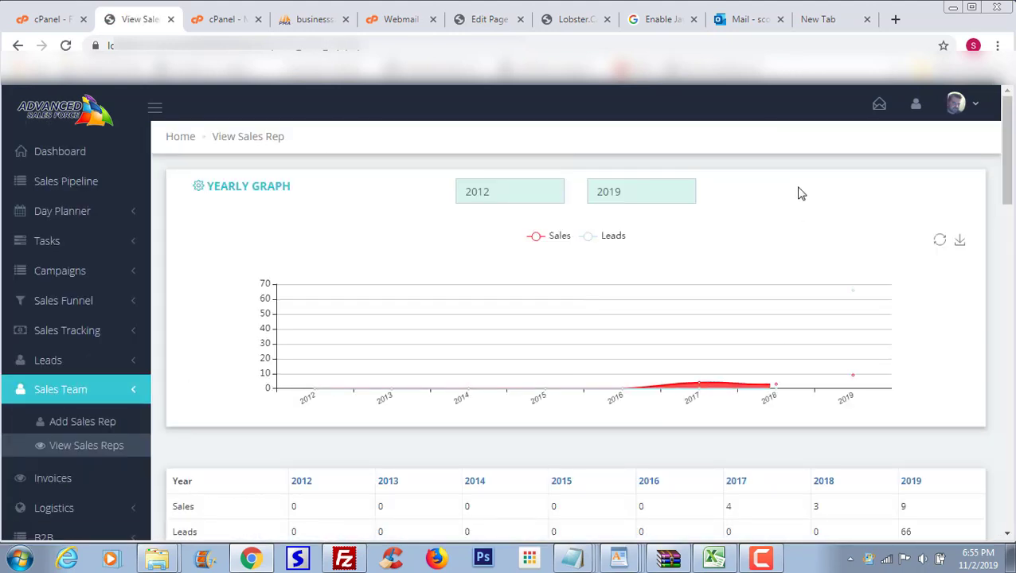
left_click_drag(1005, 158, 1003, 451)
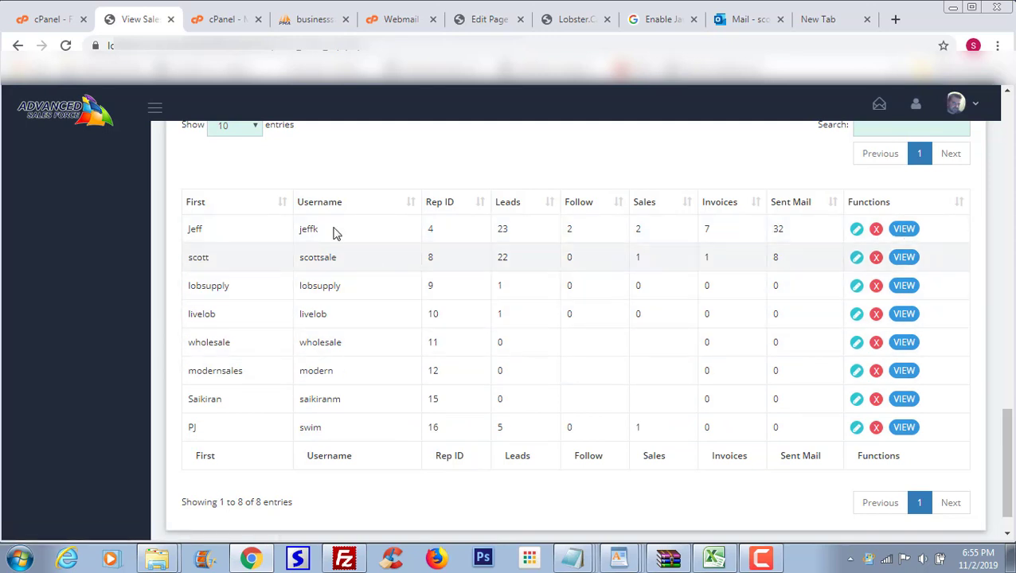
Open the account of the sales rep with ID 4 and review the sales funnel, latest leads, sales graph and mail graph
left_click(904, 229)
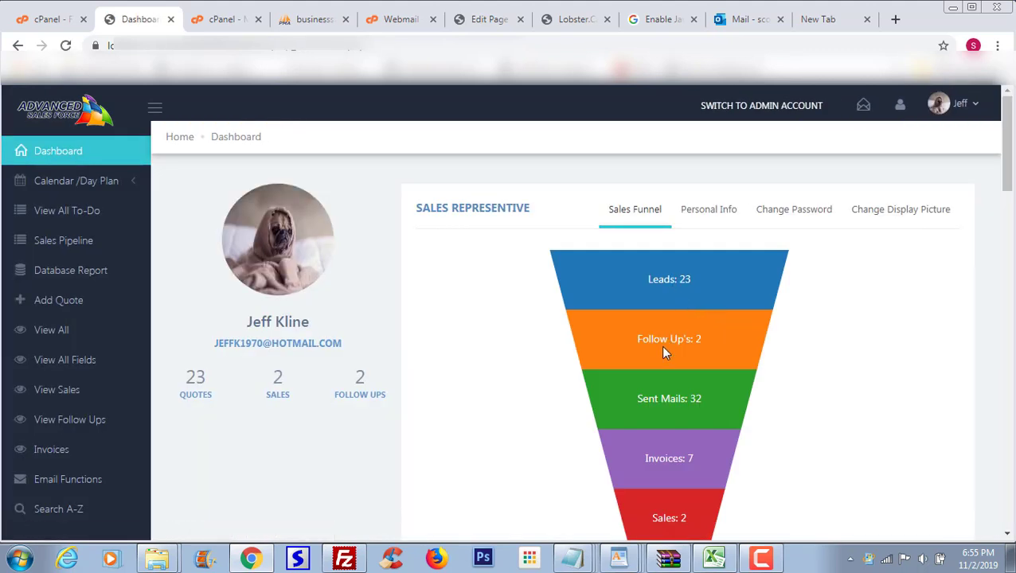
left_click_drag(1010, 133, 1009, 290)
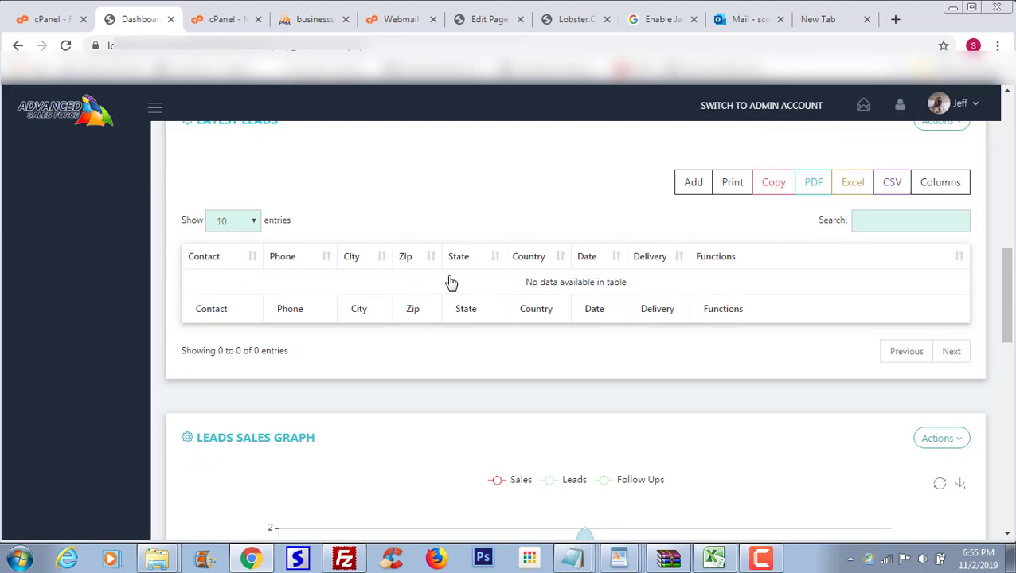
left_click_drag(1010, 292, 1007, 340)
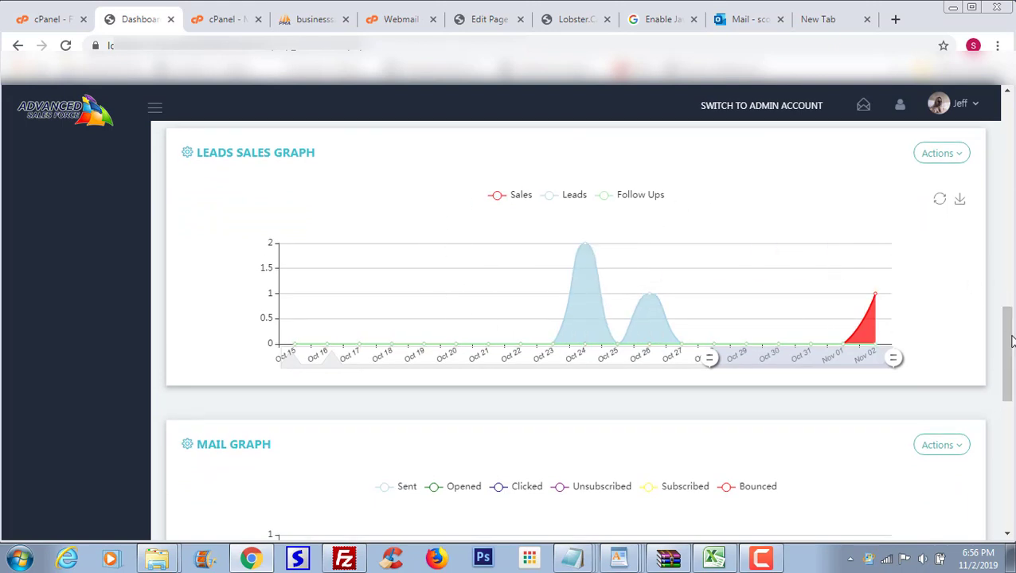
left_click_drag(1008, 341, 1009, 388)
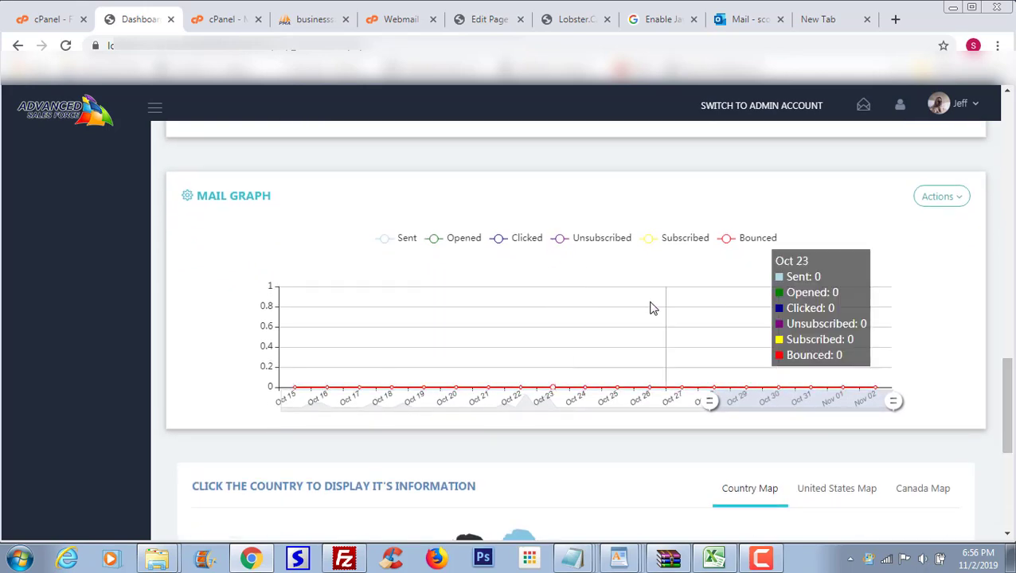
left_click_drag(1008, 411, 1006, 468)
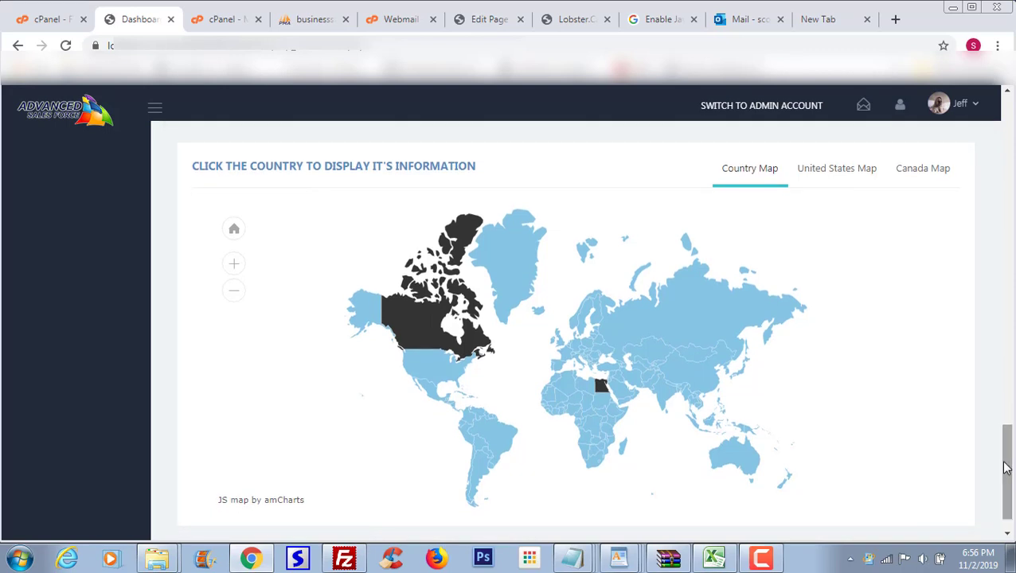
Show the rep's United States map, followed by the Canada map with its lead markers
left_click(838, 170)
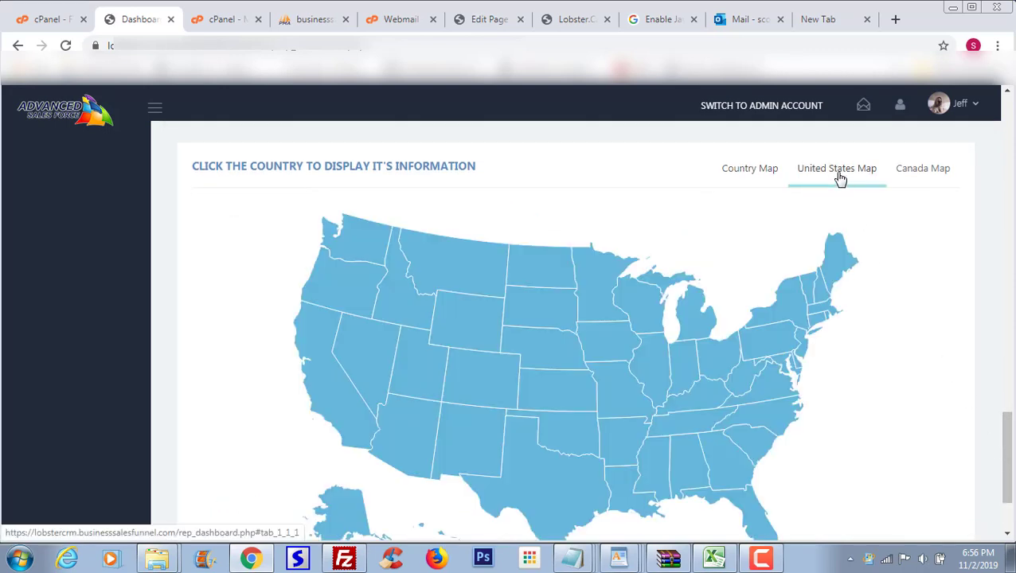
left_click(923, 182)
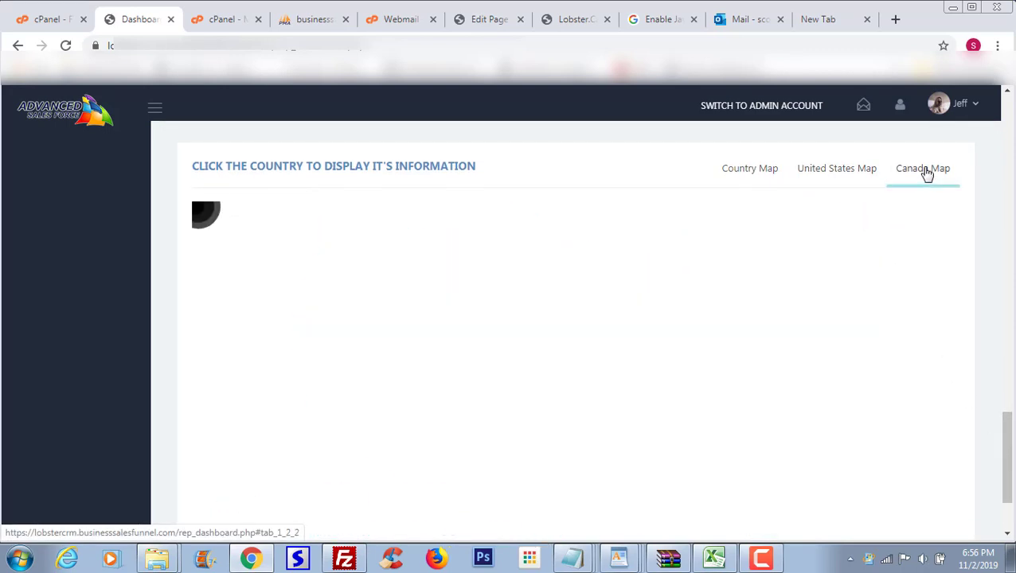
mouse_move(1009, 449)
left_mouse_down()
mouse_move(1005, 469)
mouse_move(1005, 460)
left_mouse_up()
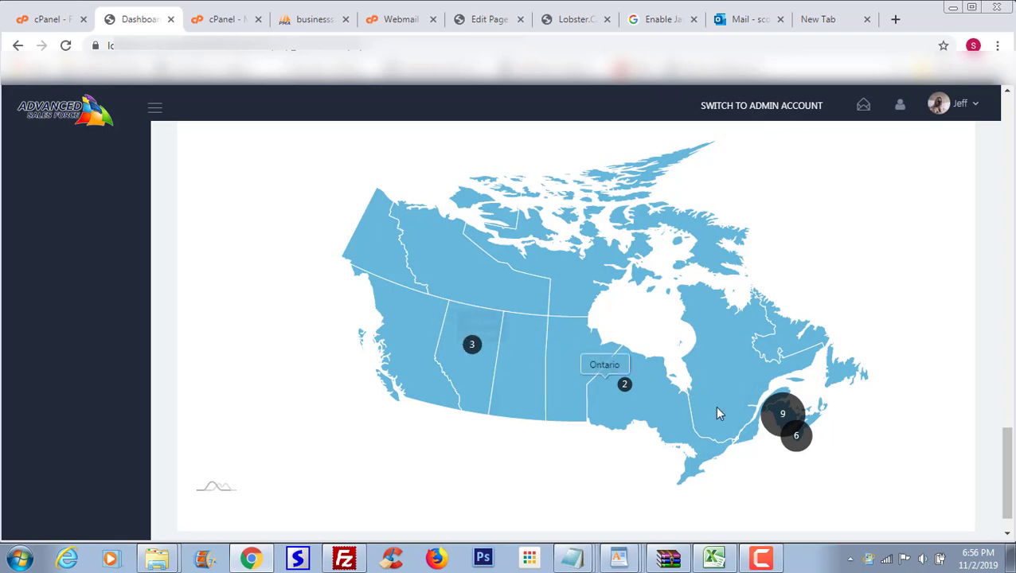
Switch back to the admin account and open the 70$ invoice from the list of all invoices to review it
left_click_drag(1009, 469, 1005, 141)
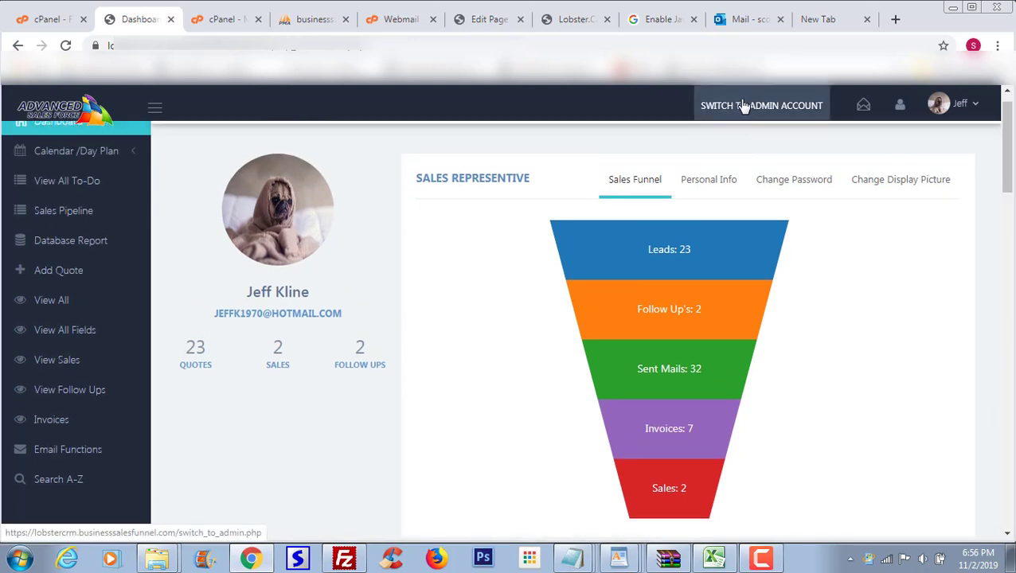
left_click(755, 109)
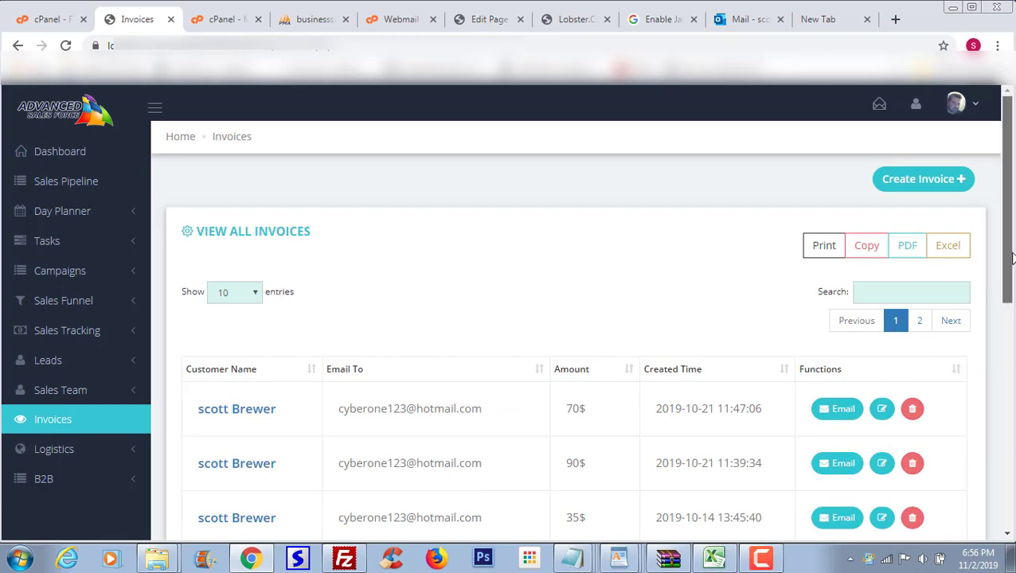
scroll(655, 263, "down", 2)
mouse_move(1009, 307)
left_mouse_down()
mouse_move(1014, 431)
mouse_move(1013, 303)
left_mouse_up()
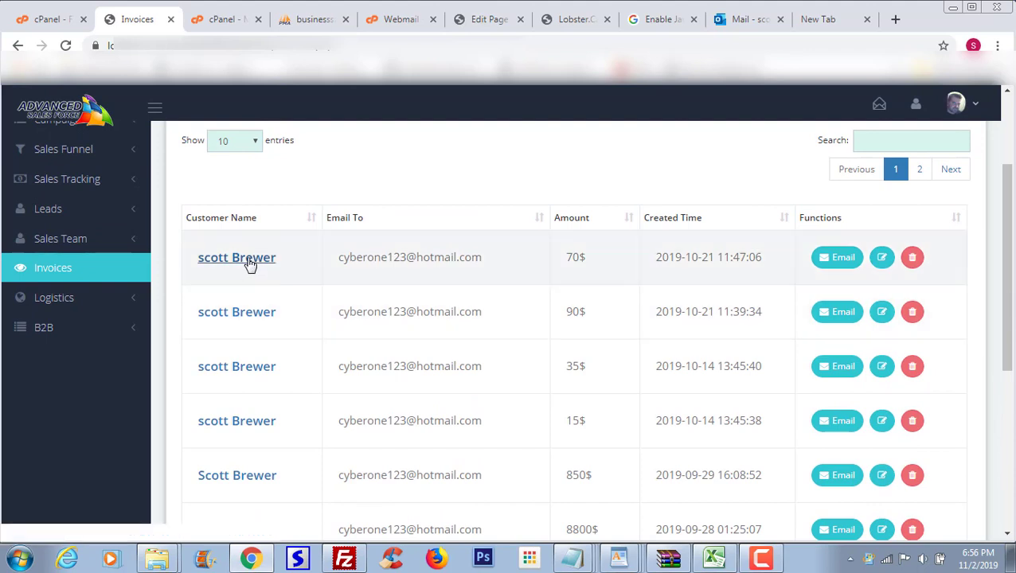
left_click(250, 264)
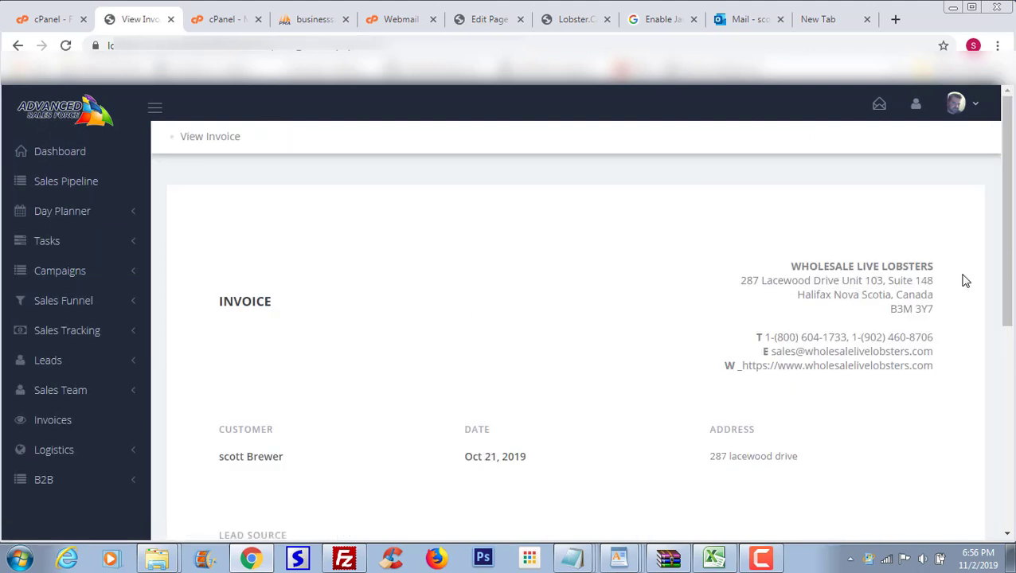
left_click_drag(1008, 220, 1005, 404)
scroll(1005, 403, "up", 5)
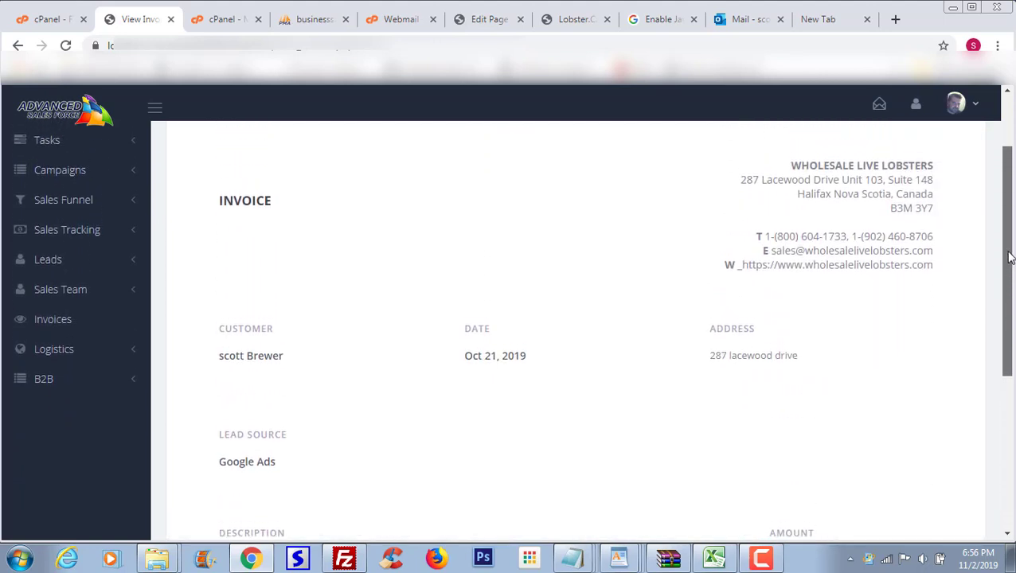
Open the logistics product costs and examine the product and packaging cost of each lobster size
left_click(137, 444)
scroll(137, 444, "down", 2)
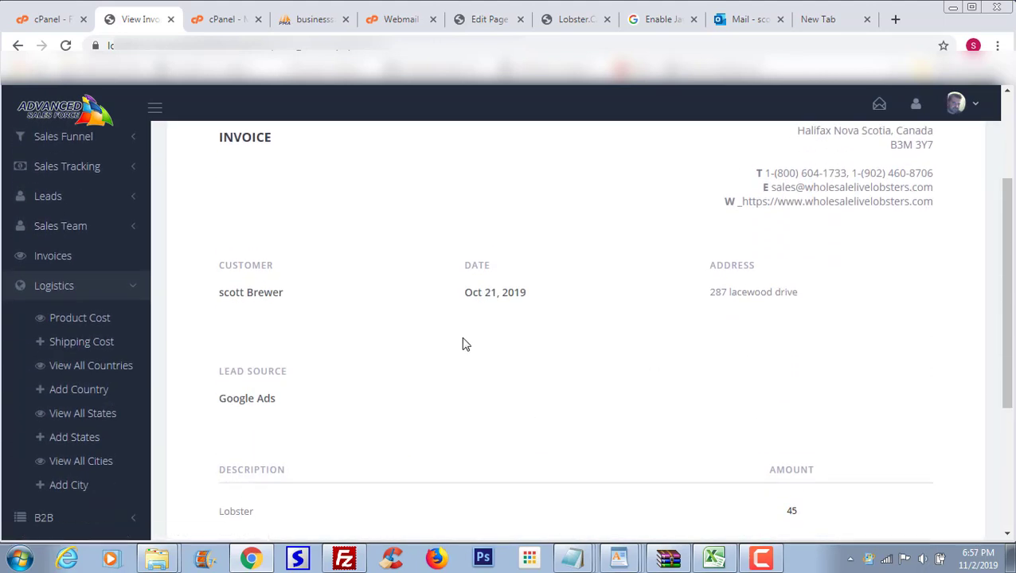
left_click(91, 325)
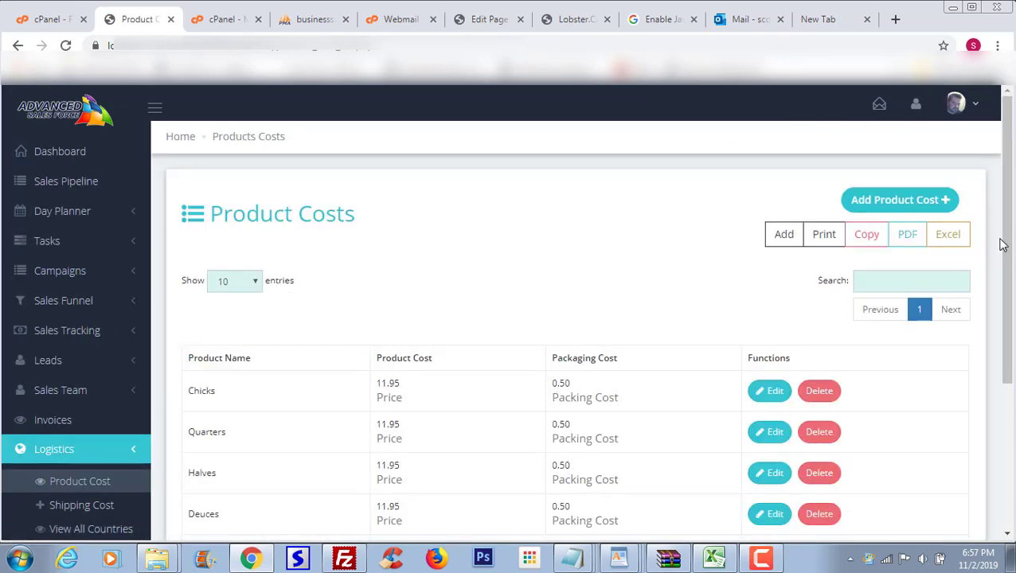
scroll(1009, 331, "down", 2)
scroll(1013, 330, "down", 1)
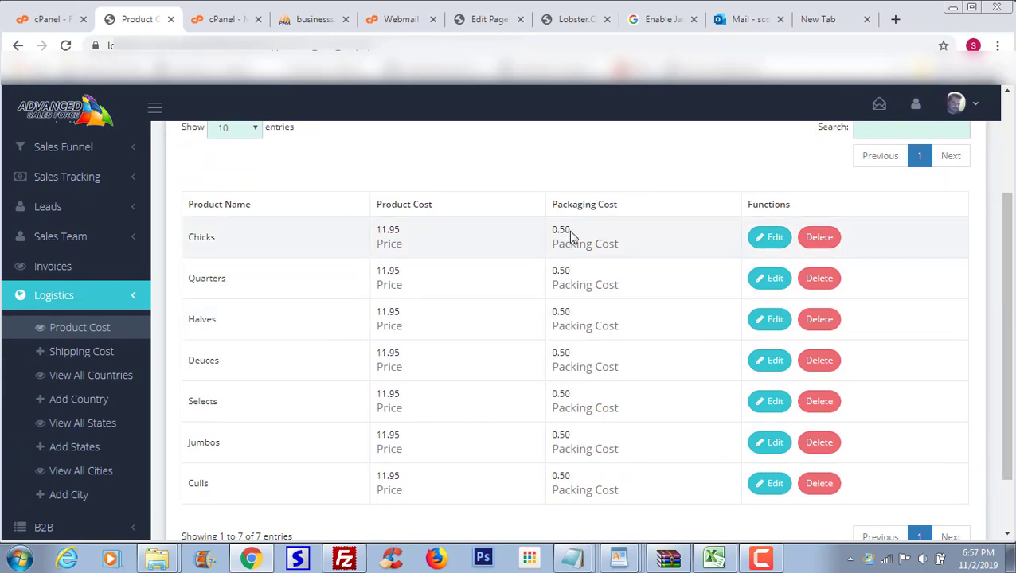
left_click_drag(569, 230, 551, 230)
Open the shipping costs and look over the FedEx costs by destination state
left_click(98, 354)
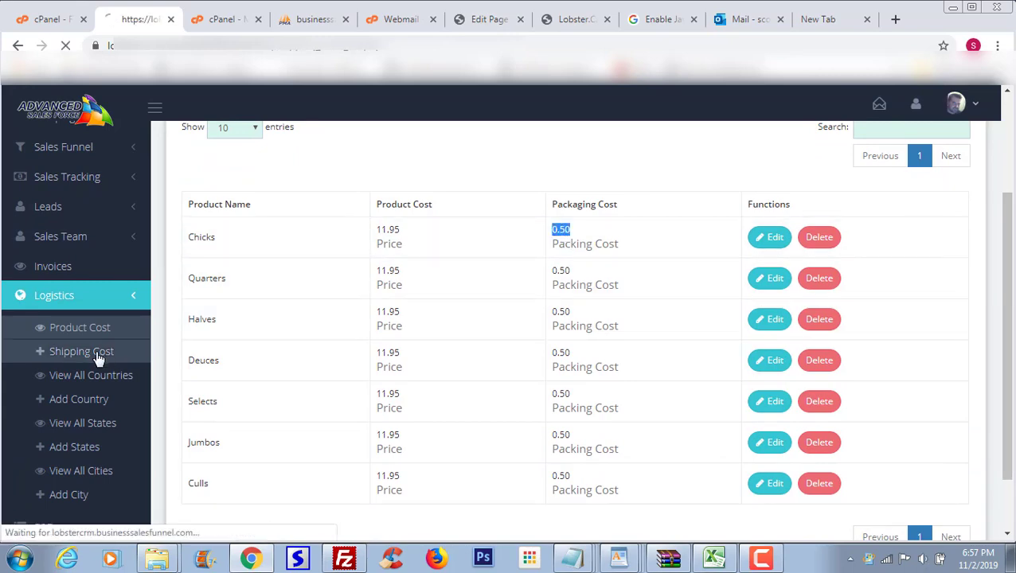
scroll(1013, 338, "down", 3)
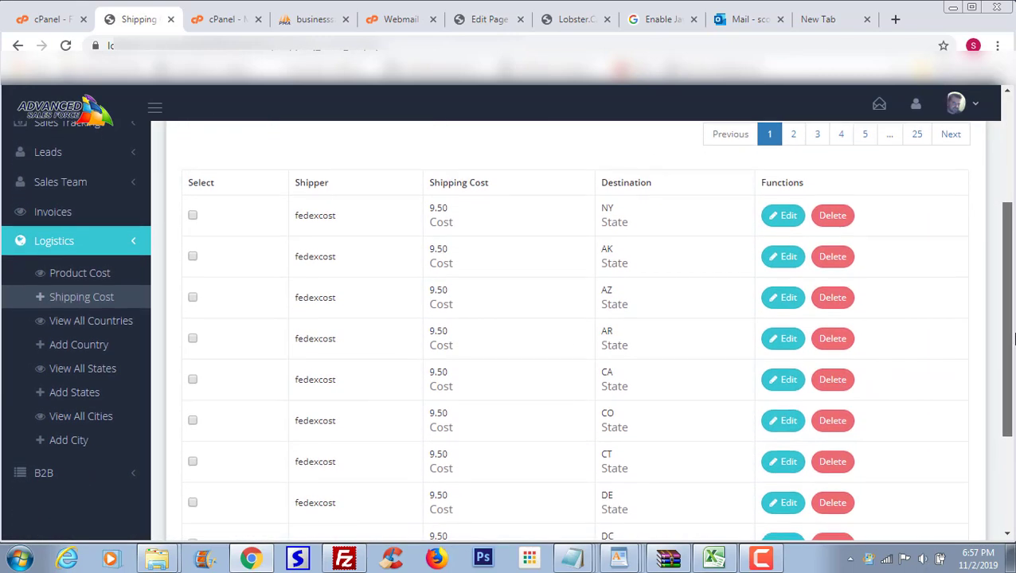
scroll(100, 351, "up", 1)
Look over the list of all countries and open the form for adding a country
left_click(99, 351)
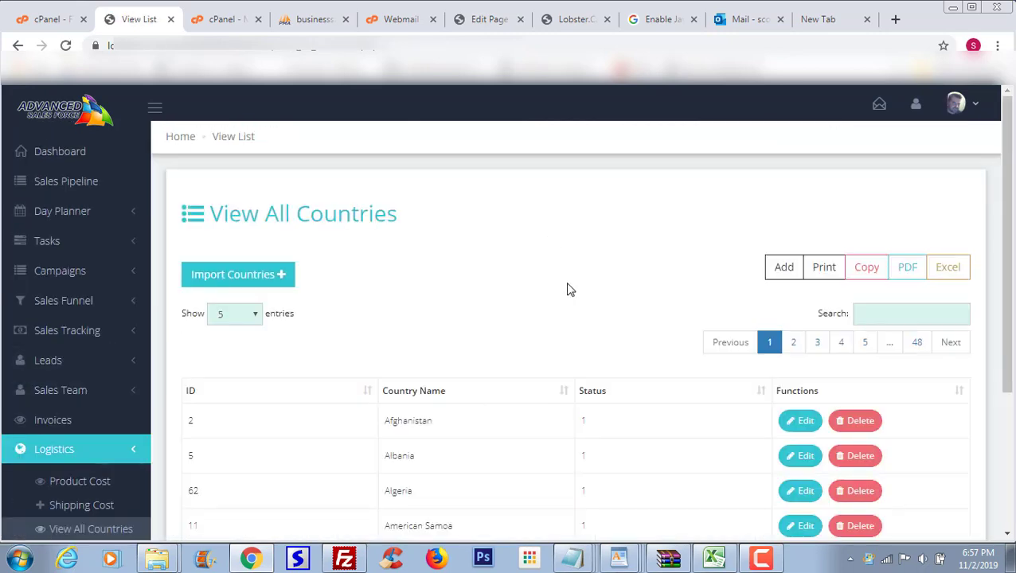
left_click_drag(1009, 223, 1011, 350)
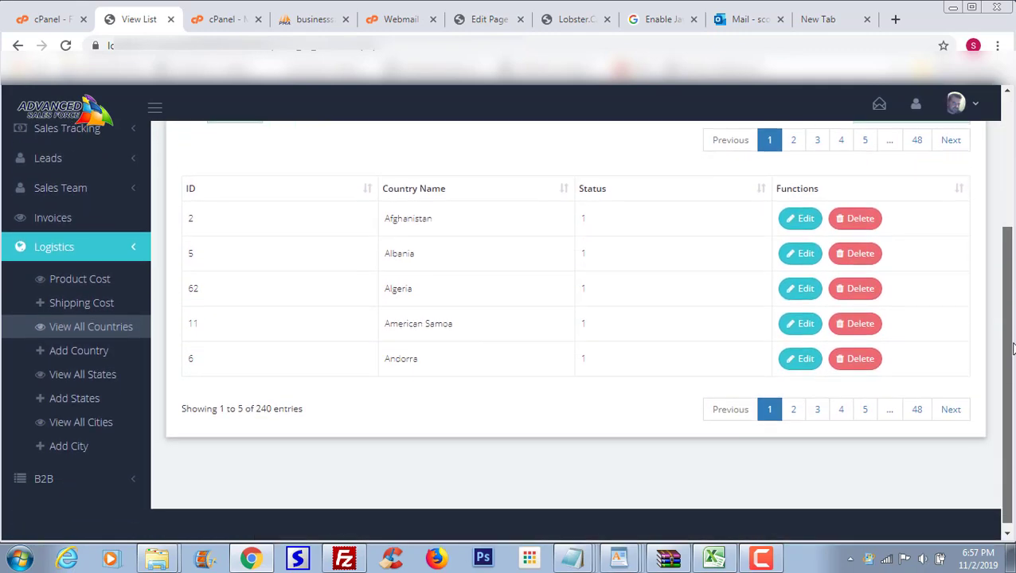
left_click(78, 349)
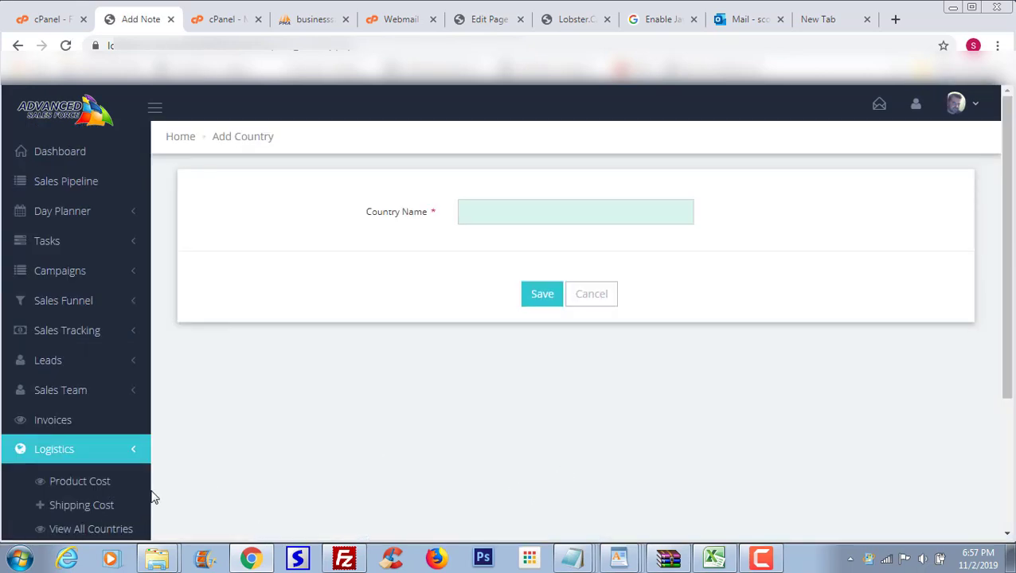
Open the list of all states for Afghanistan and look over the options of the B2B section
left_click_drag(1011, 277, 1012, 402)
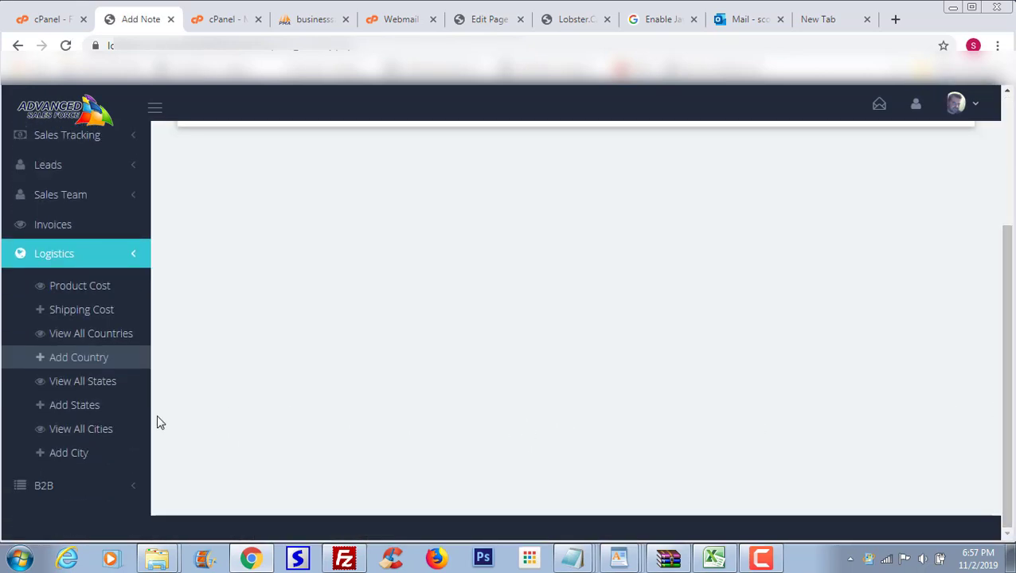
left_click(83, 381)
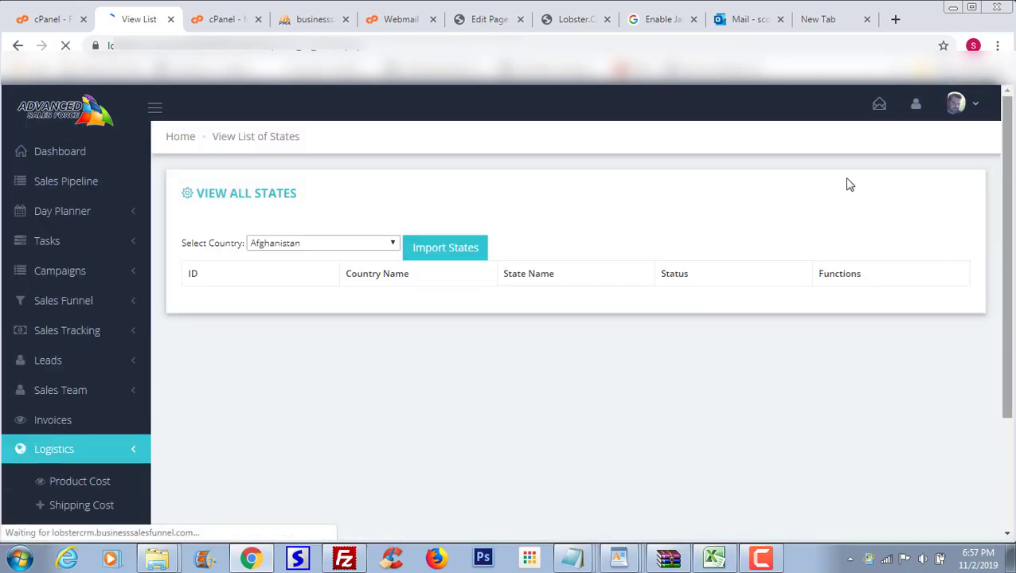
scroll(626, 183, "down", 5)
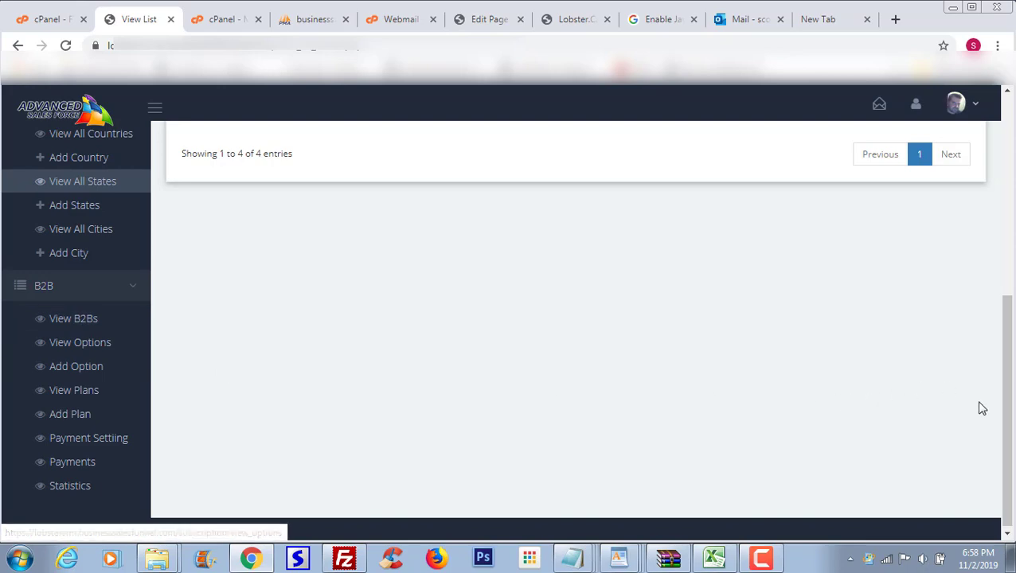
left_click_drag(1009, 412, 1009, 200)
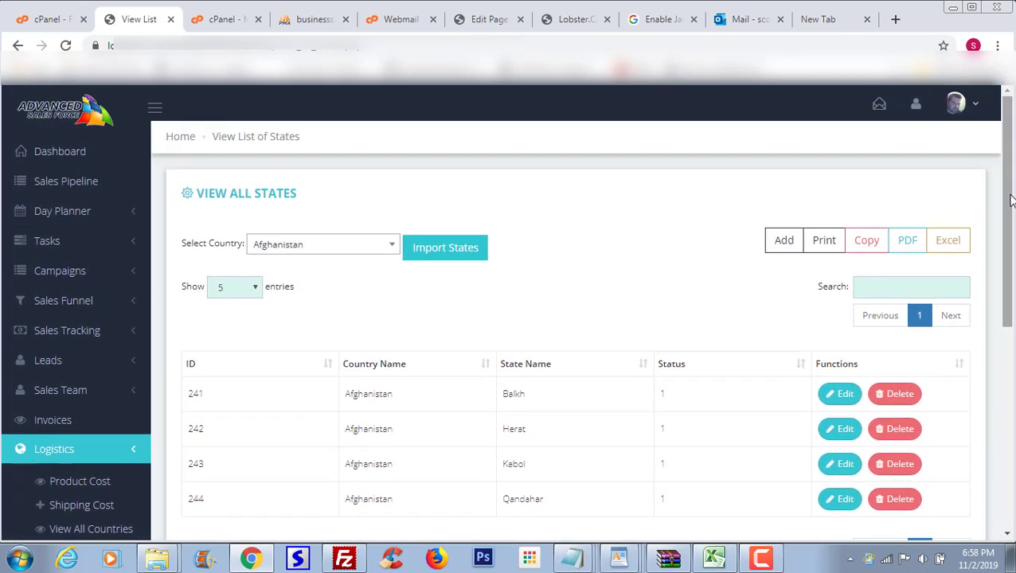